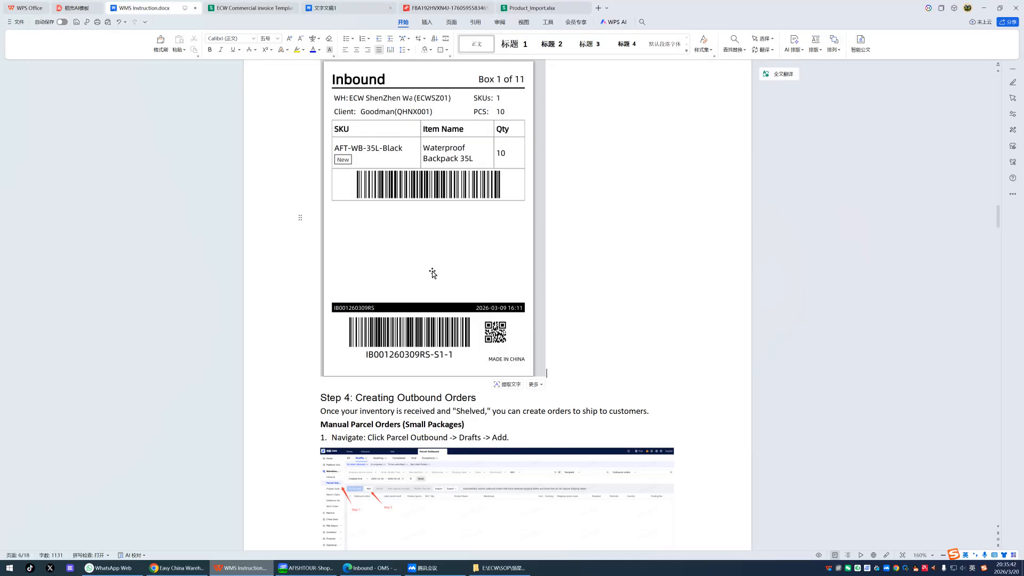
Review the instruction document's Step 4 section on creating outbound orders and the inbound order list in OMS.
scroll(432, 273, "down", 1)
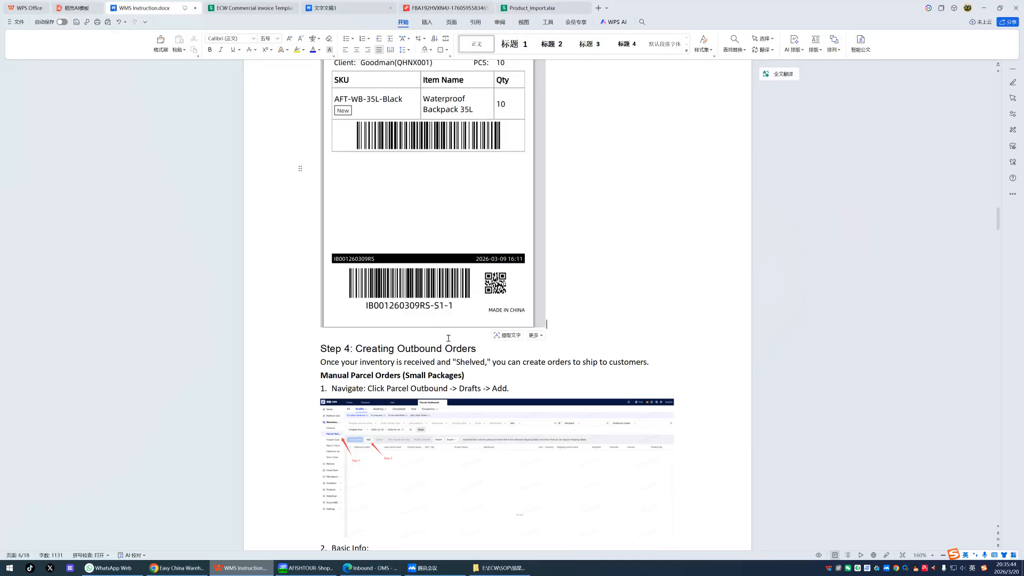
scroll(448, 338, "down", 1)
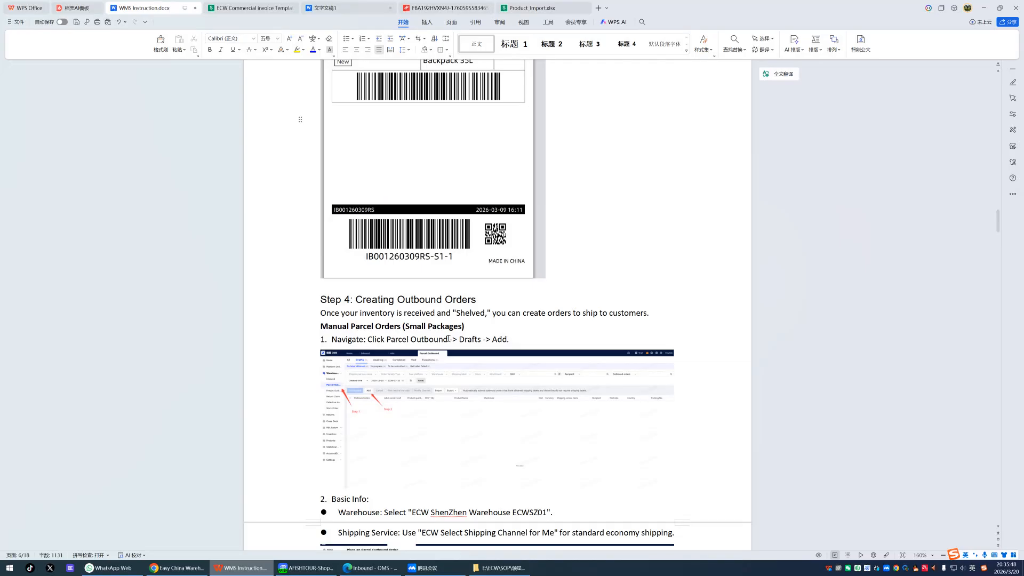
key("alt+Tab")
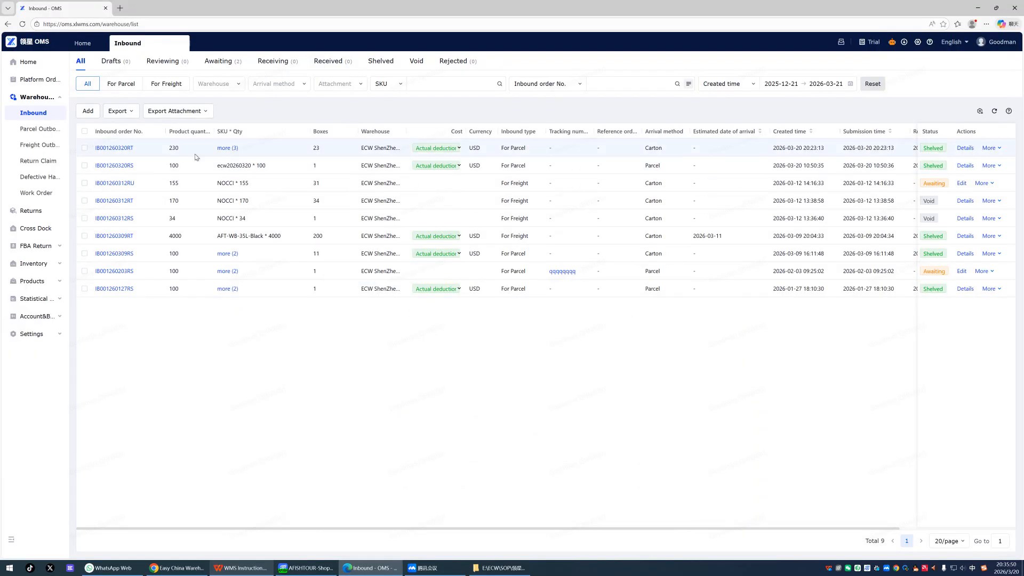
mouse_move(225, 151)
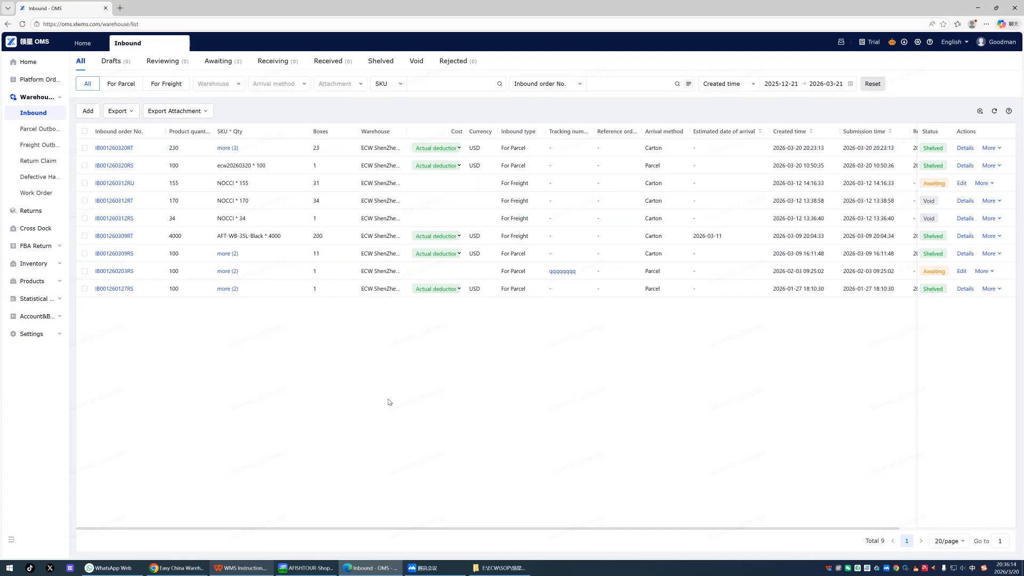
key("alt+Tab")
scroll(393, 376, "down", 3)
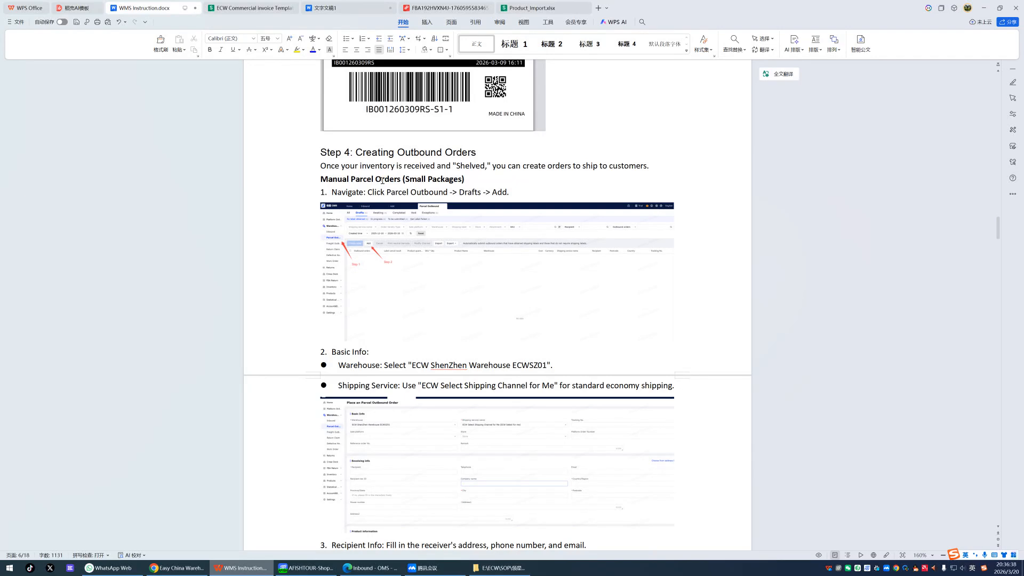
Switch to OMS and start a new parcel outbound order from the drafts list, consulting the Basic Info instructions in the document.
key("alt+Tab")
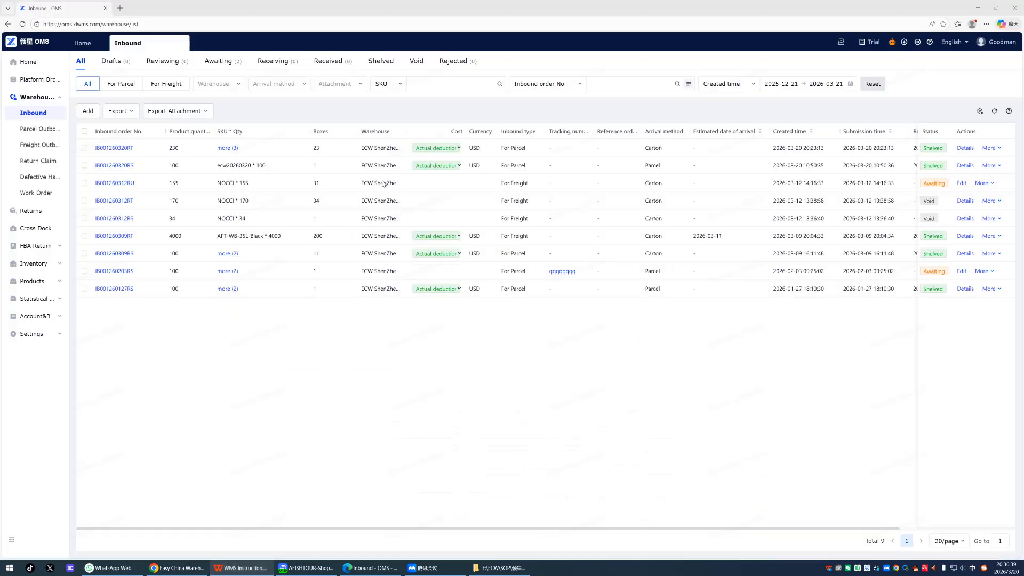
left_click(42, 131)
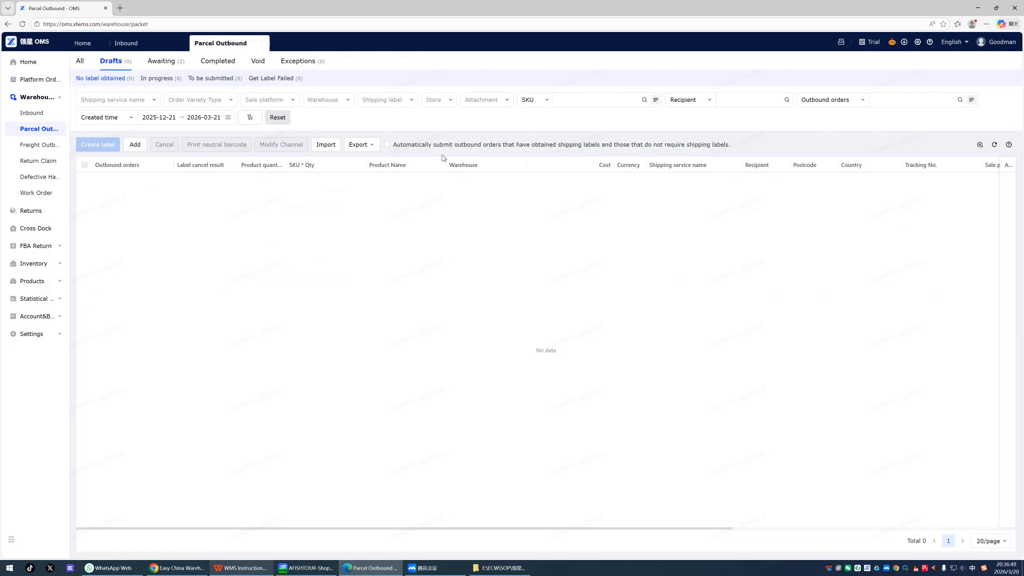
key("alt+Tab")
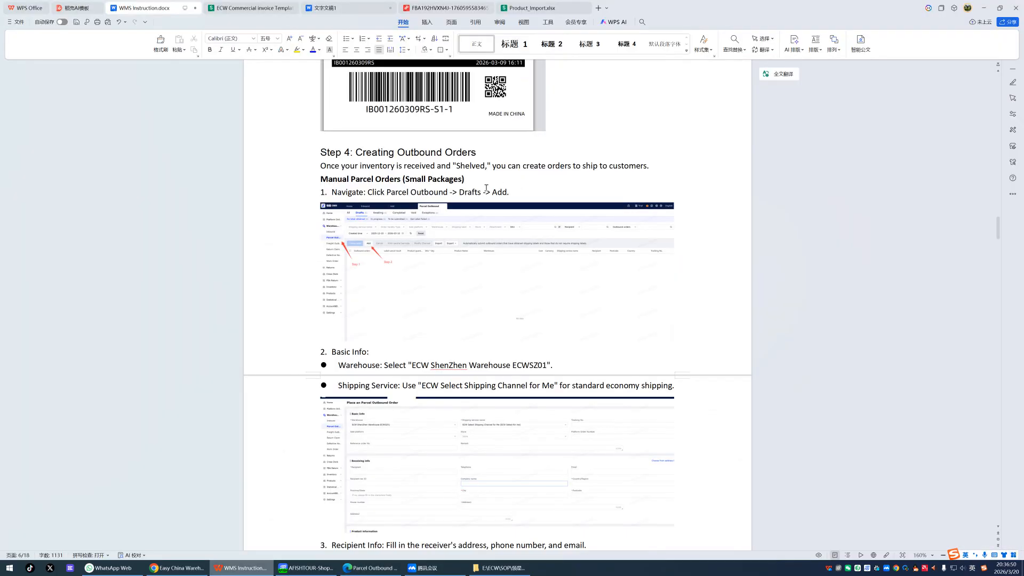
scroll(486, 189, "down", 1)
scroll(486, 188, "down", 1)
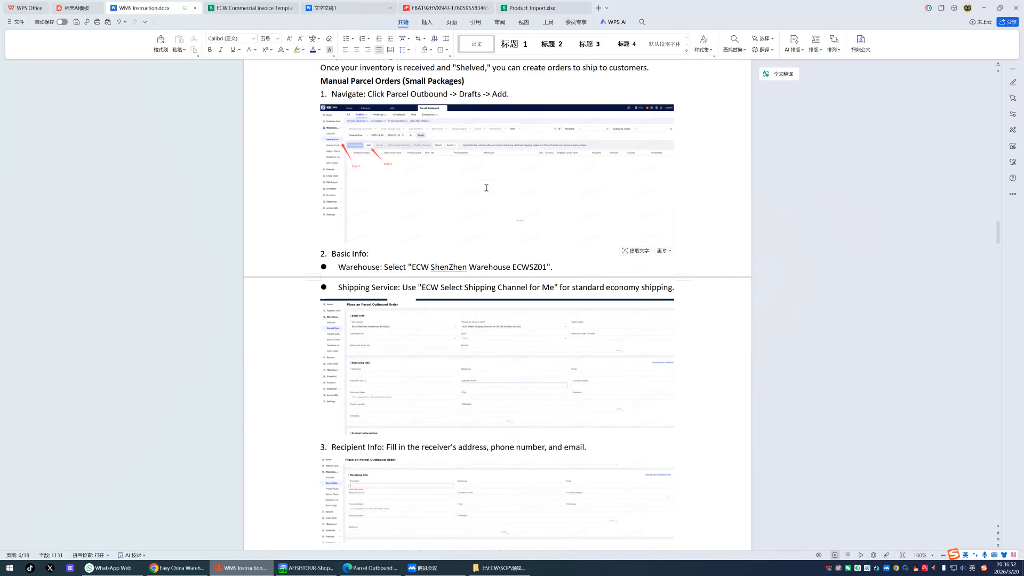
key("alt+Tab")
left_click(136, 146)
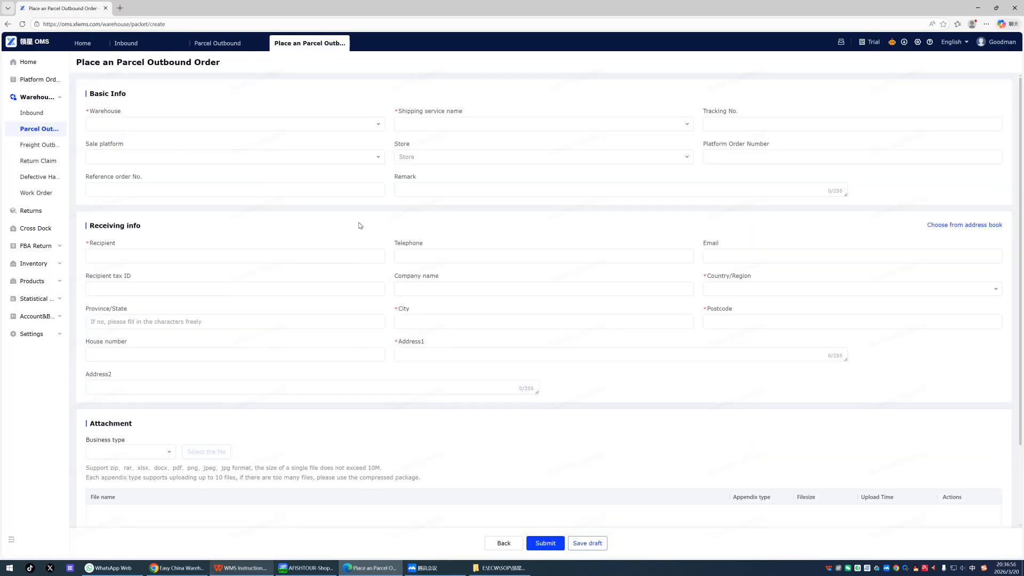
Set the order's warehouse to ECW ShenZhen Warehouse ECWSZ01 and its shipping service to ECW Select Shipping Channel for Me (ECW Select for me).
left_click(258, 127)
left_click(254, 142)
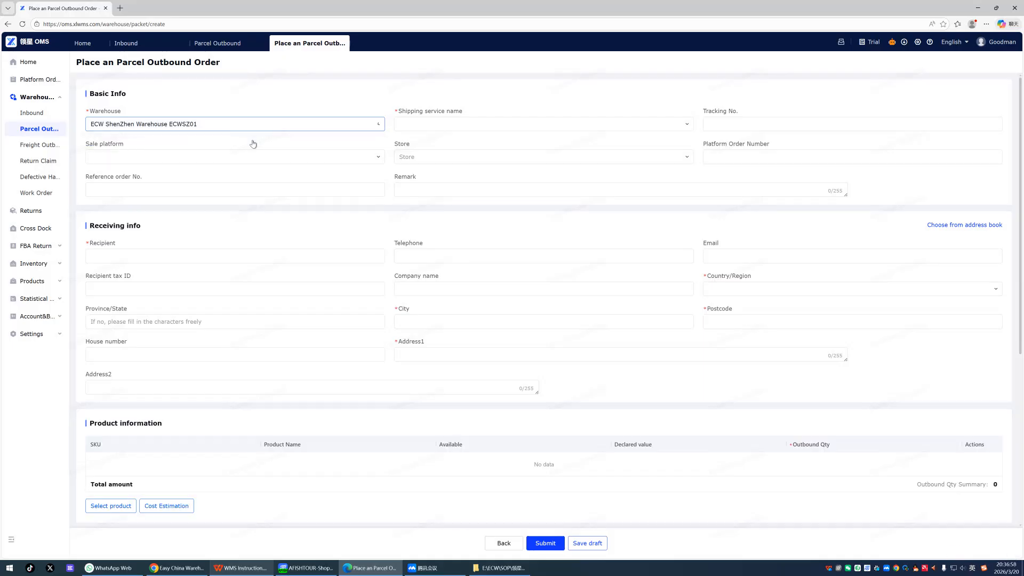
left_click(487, 127)
scroll(472, 182, "down", 2)
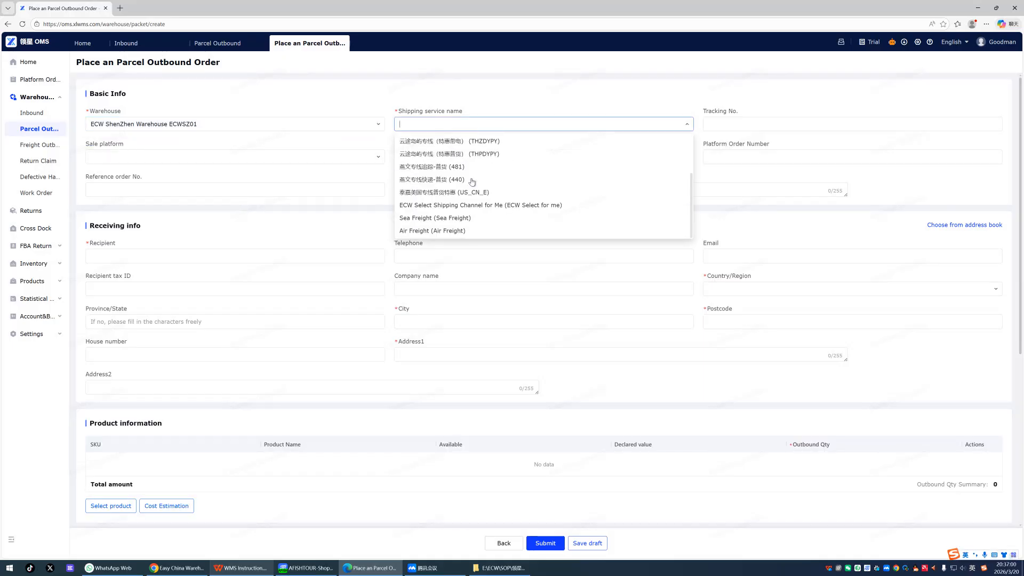
left_click(494, 207)
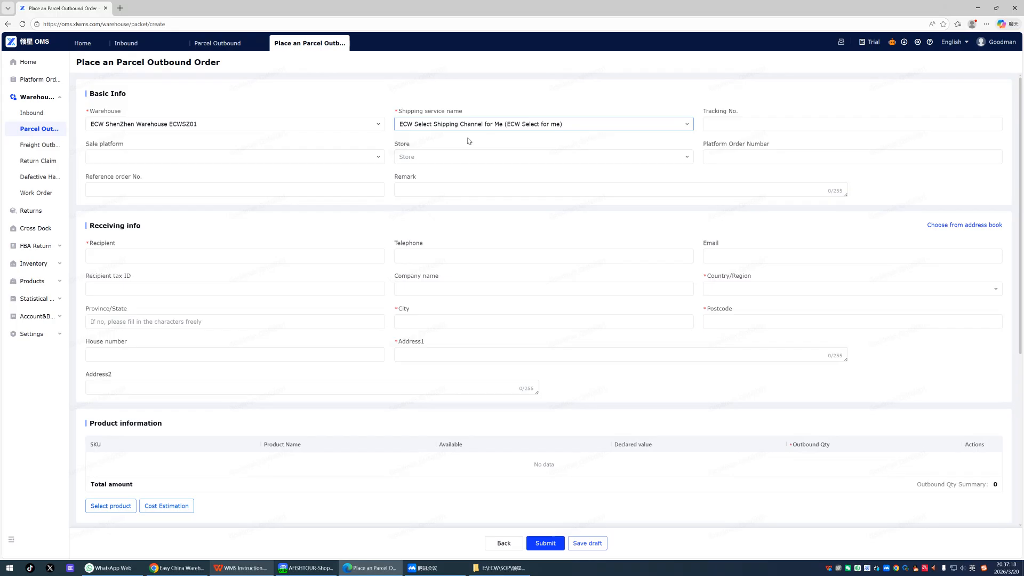
Examine the city and address fields, the sale platform and store options, and the platform order number, telephone and email fields.
left_click(523, 322)
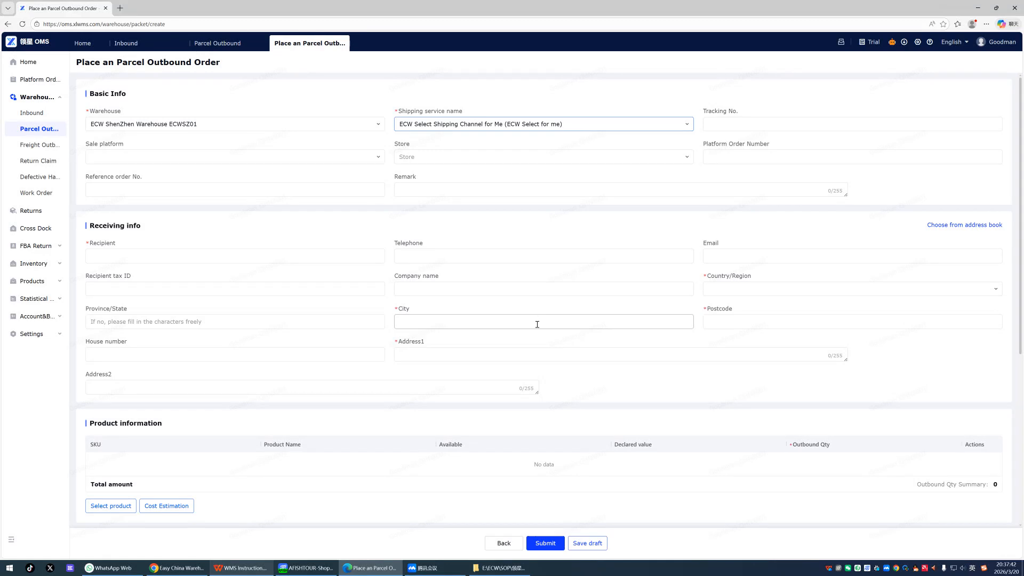
left_click(537, 321)
left_click(615, 352)
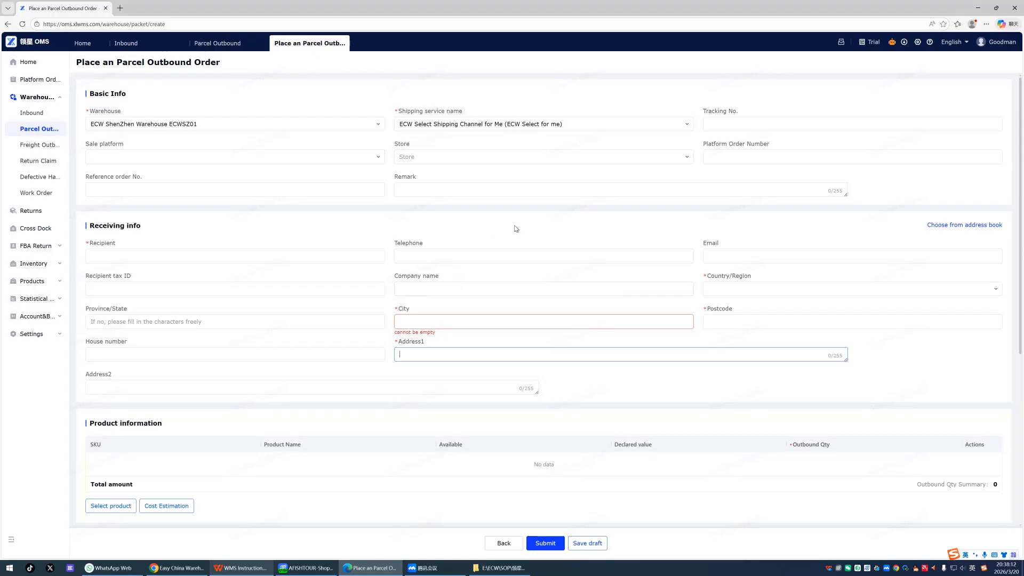
left_click(326, 159)
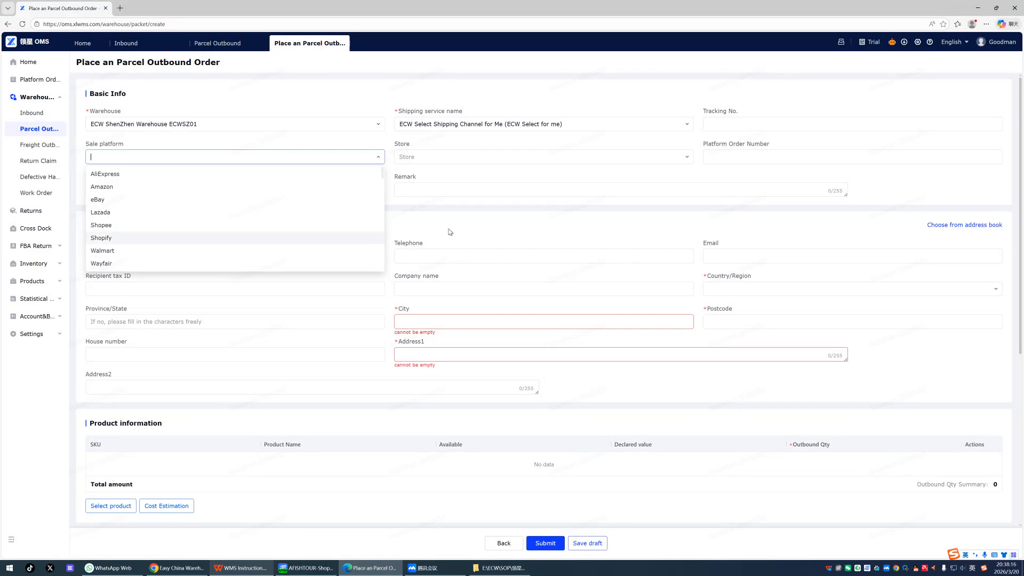
left_click(500, 232)
left_click(481, 158)
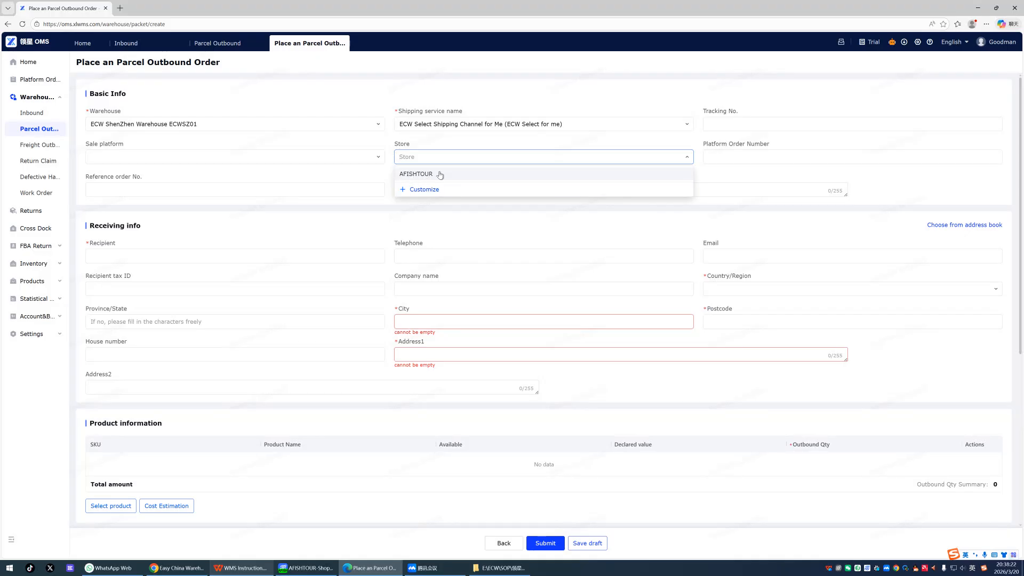
left_click(478, 215)
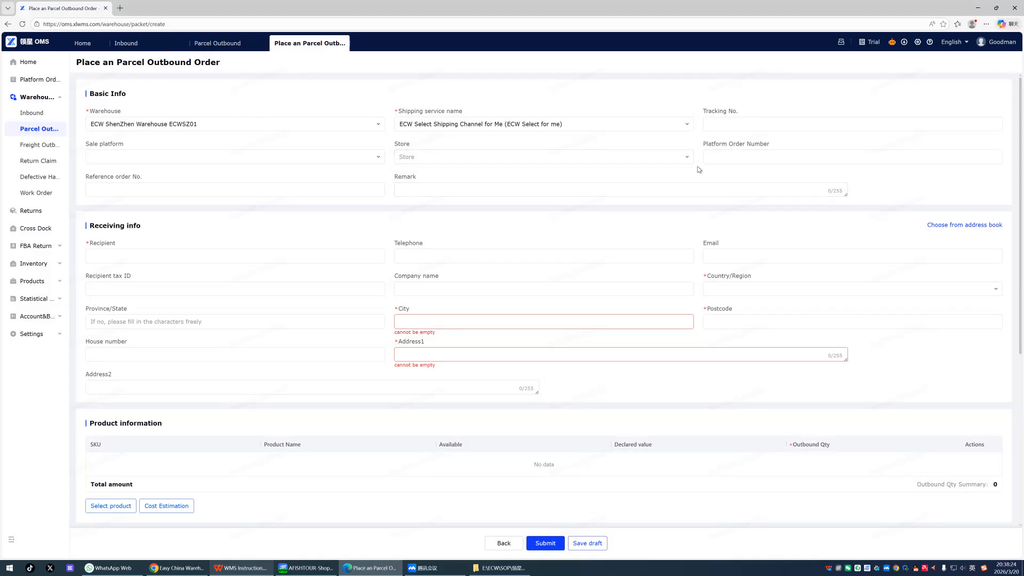
left_click(725, 160)
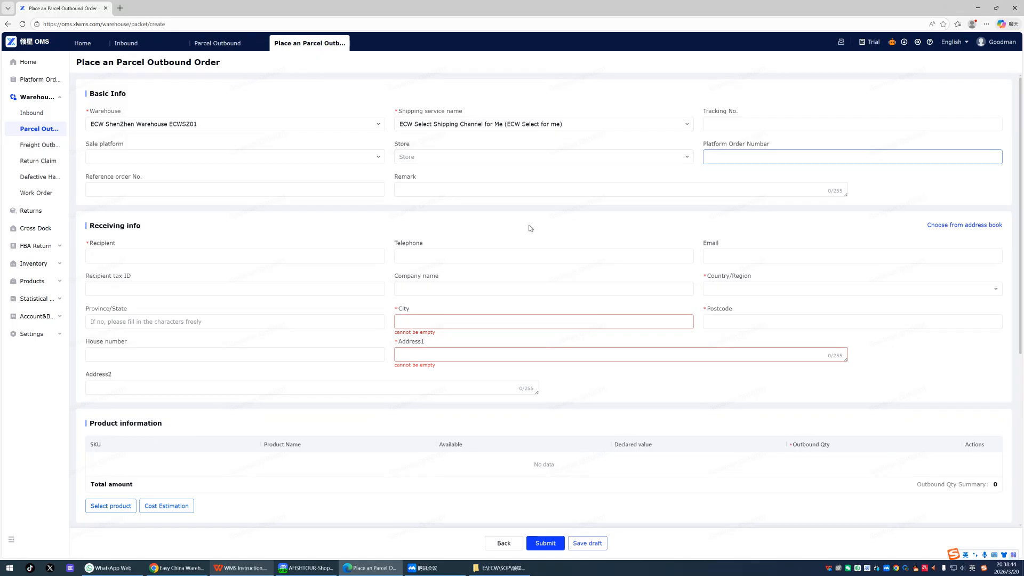
scroll(531, 228, "down", 1)
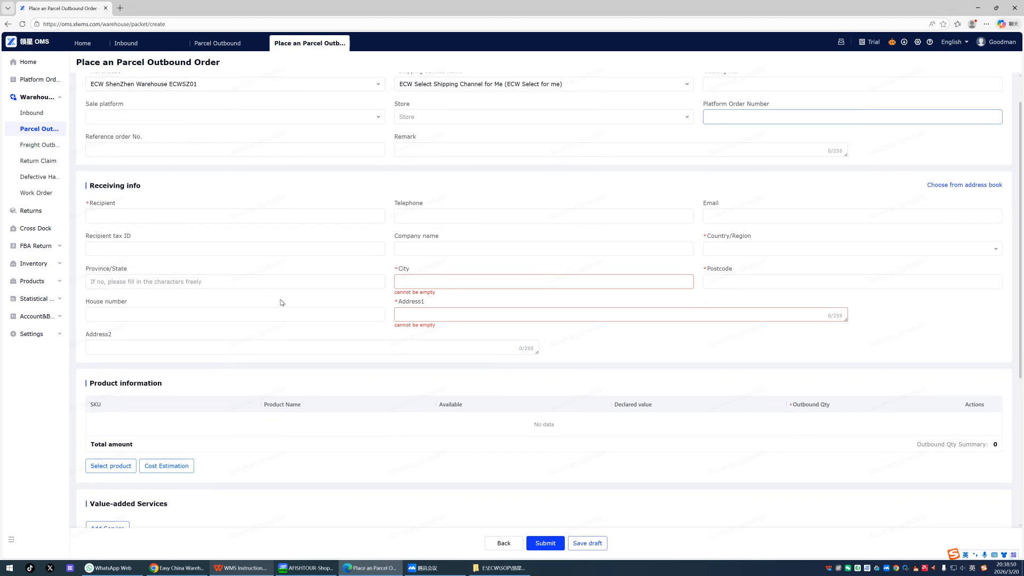
scroll(331, 213, "down", 2)
scroll(332, 217, "up", 3)
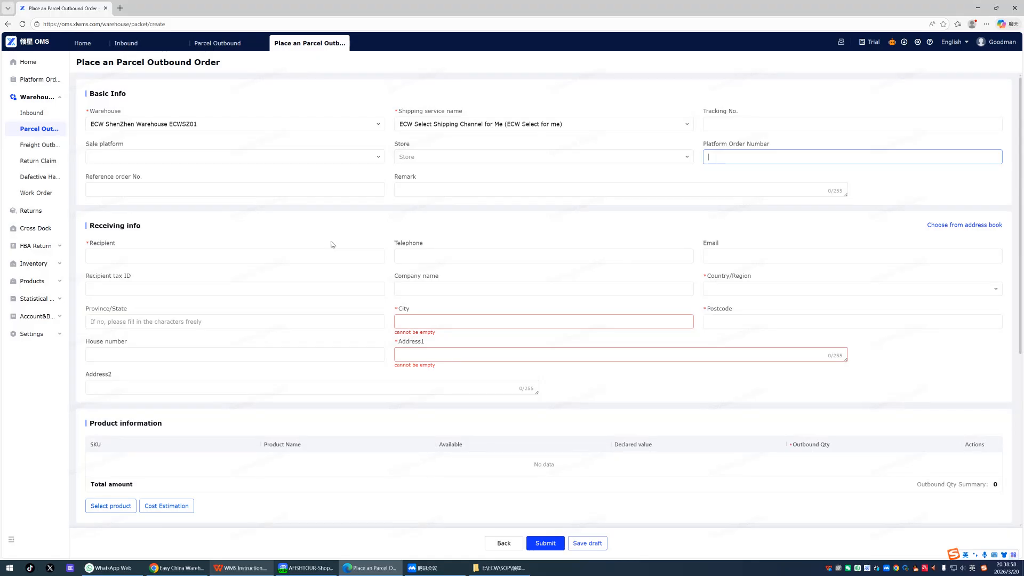
left_click(437, 260)
left_click(720, 259)
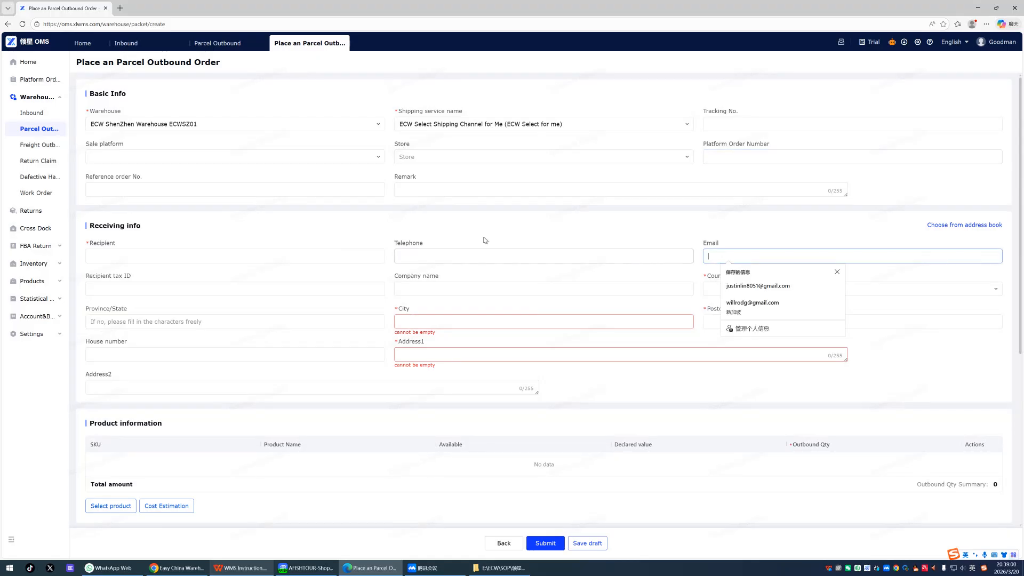
Add the Backpack product ECWBP01 to the outbound order with an outbound quantity of 1.
scroll(485, 240, "down", 2)
scroll(252, 234, "down", 1)
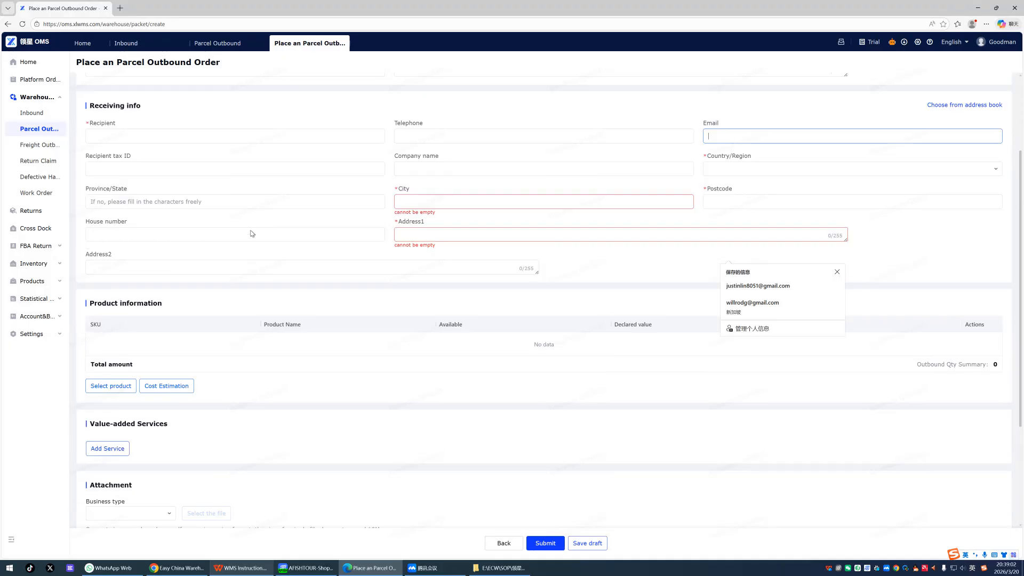
left_click(98, 394)
left_click(345, 136)
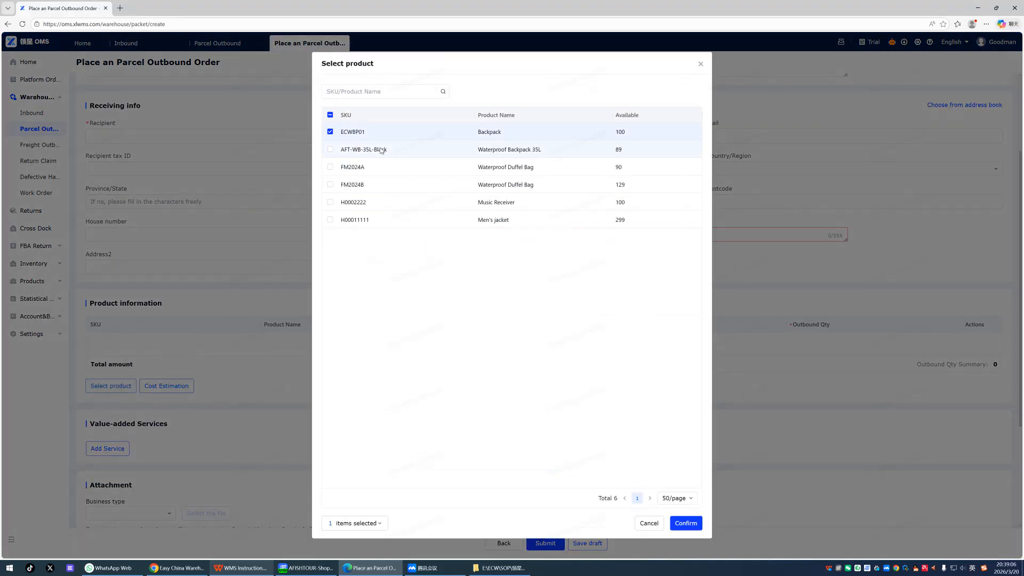
left_click(686, 523)
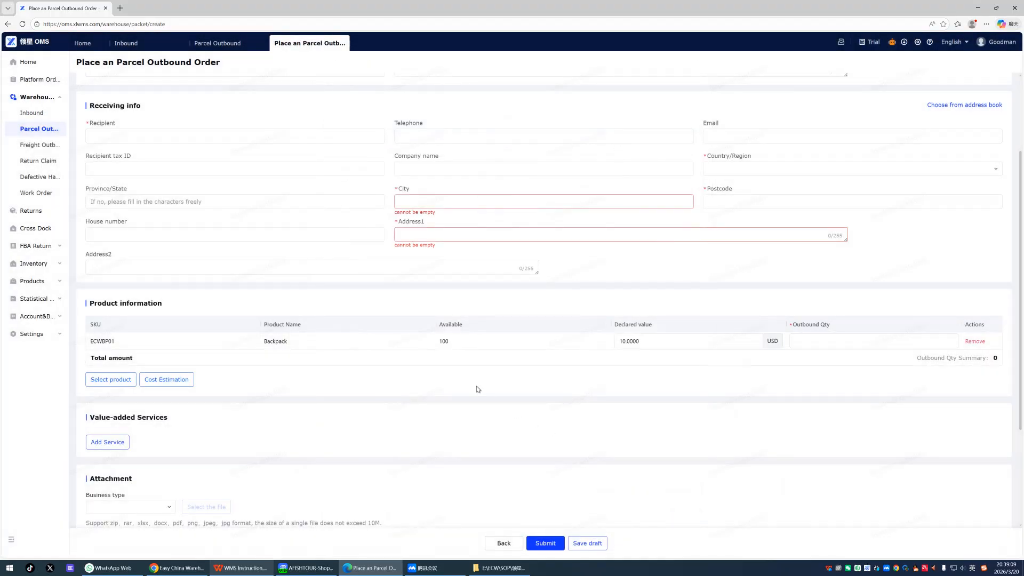
left_click(811, 340)
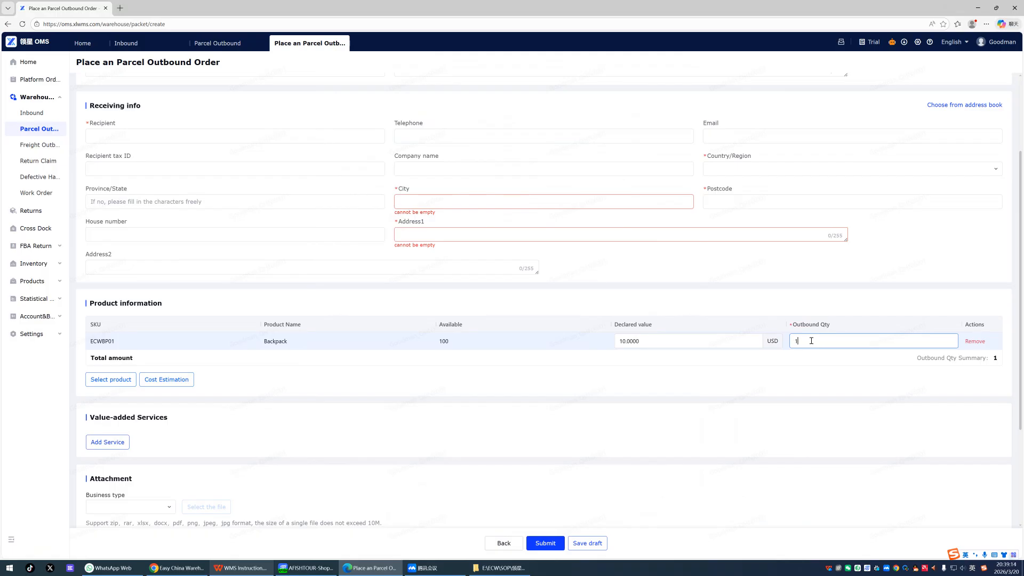
left_click(793, 375)
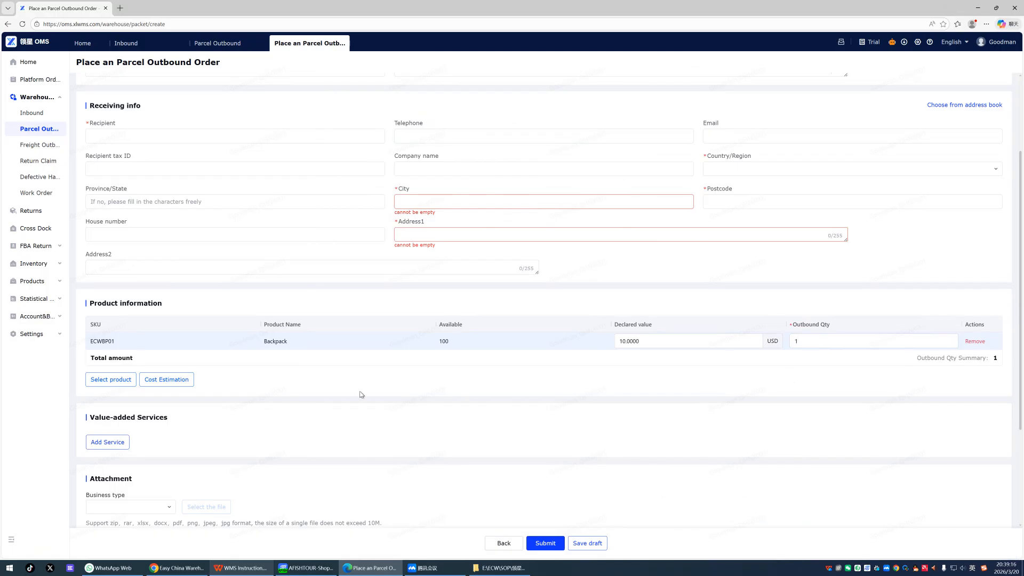
Add products AFT-WB-35L-Black and FM2024A to the order with outbound quantities of 2 and 3 respectively.
left_click(129, 383)
left_click(330, 151)
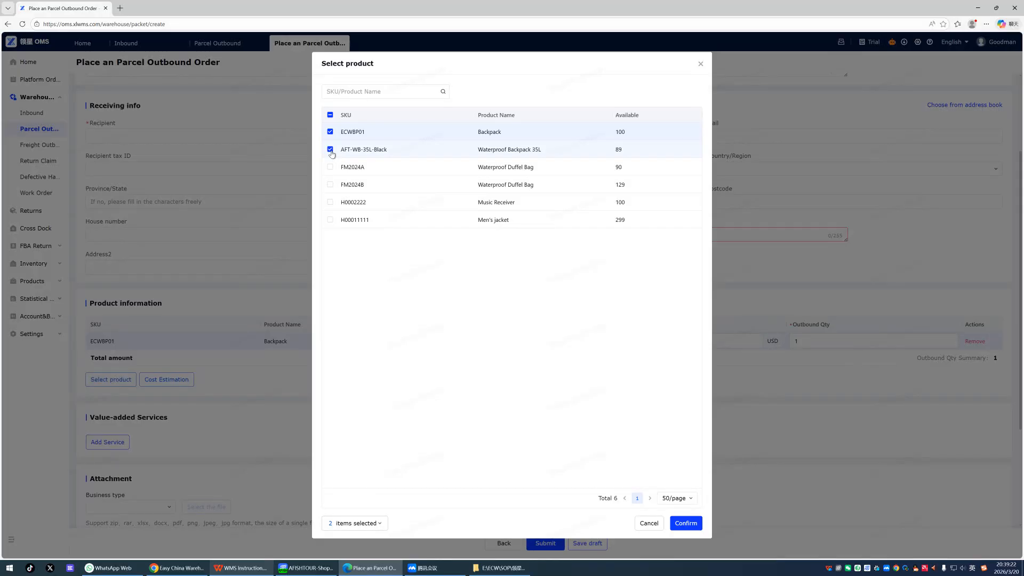
left_click(330, 167)
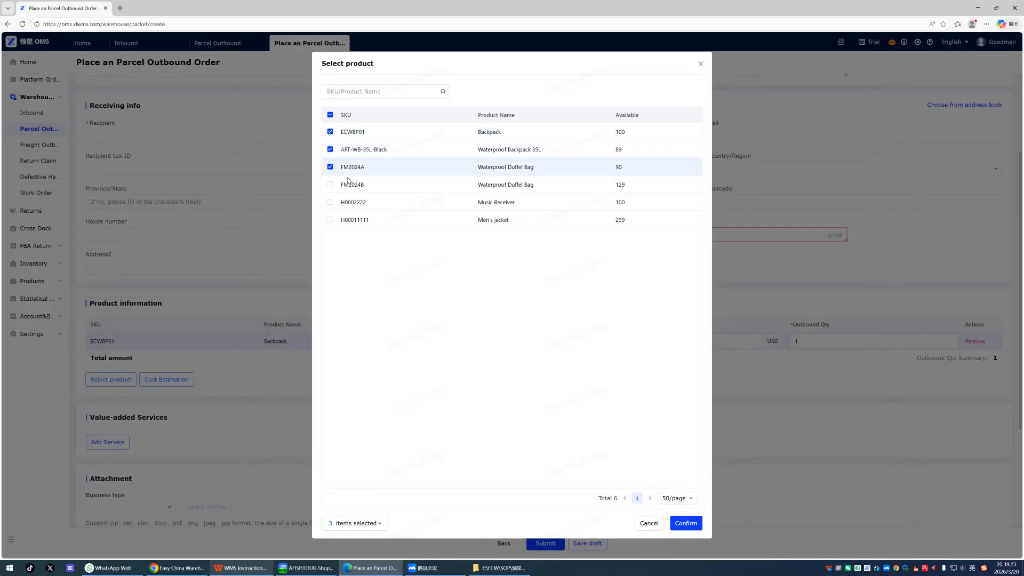
left_click(686, 523)
left_click(809, 360)
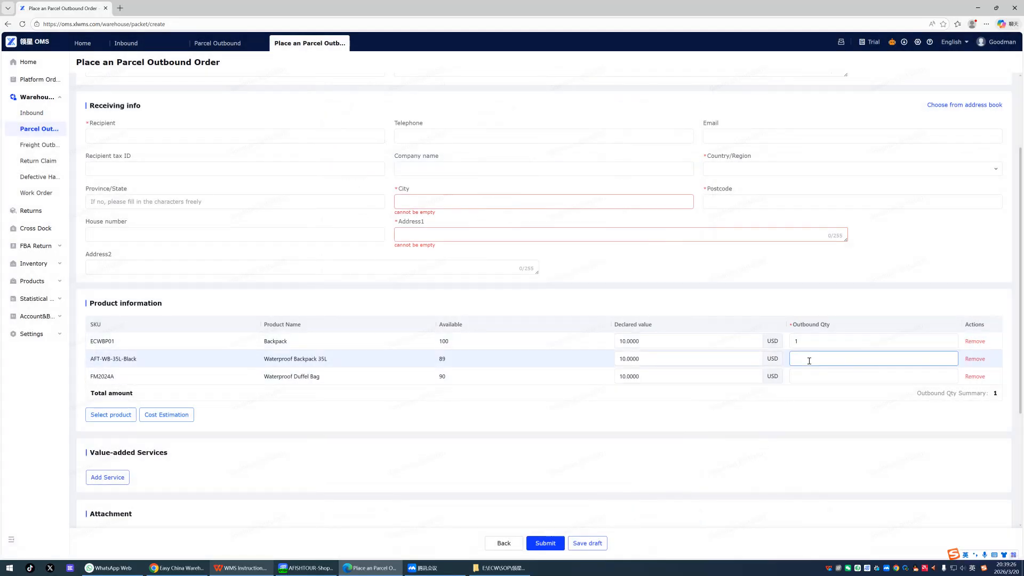
type("2")
left_click(806, 375)
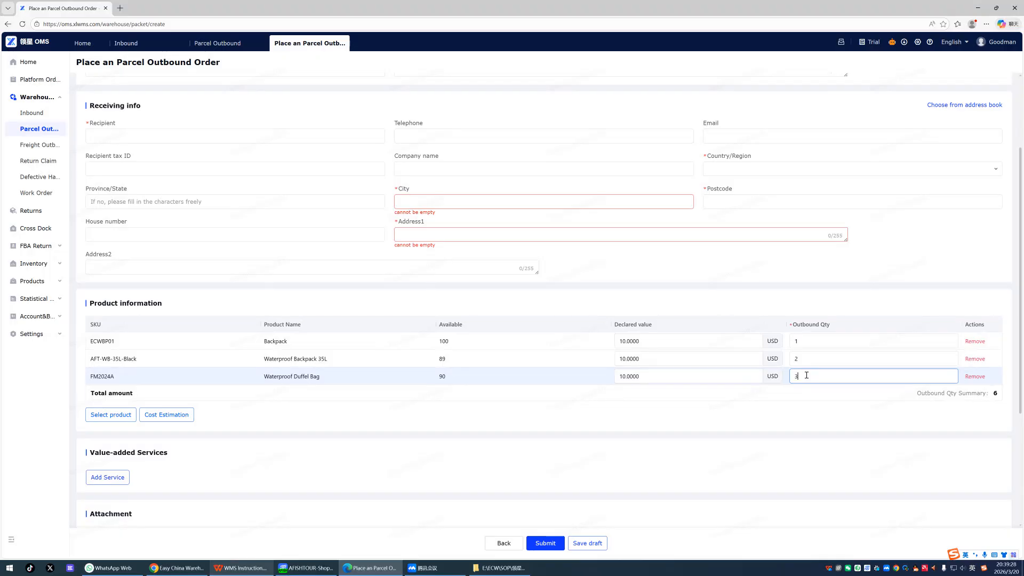
left_click(543, 437)
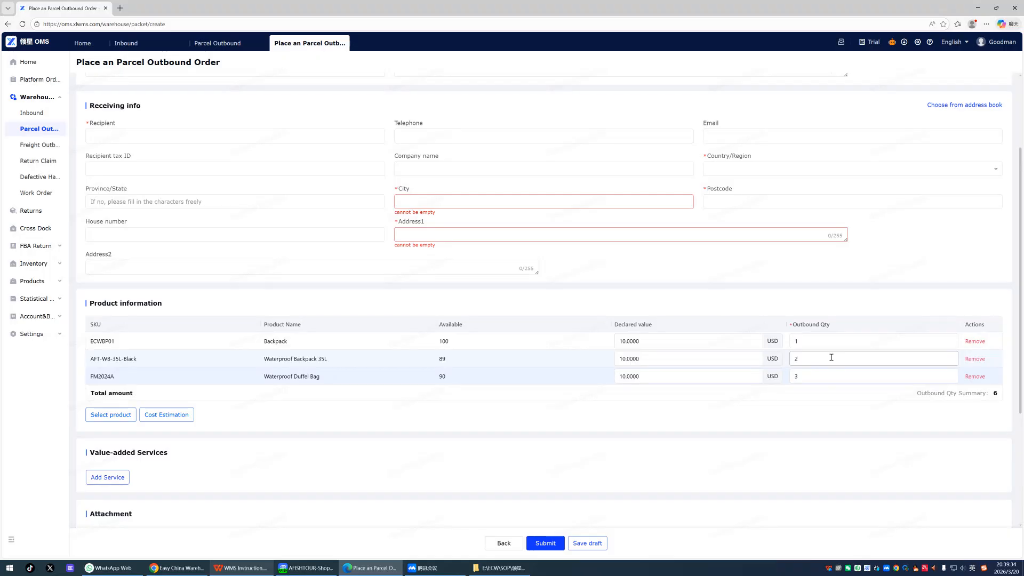
Review the order form's product information, value-added services and attachment sections.
scroll(707, 420, "down", 2)
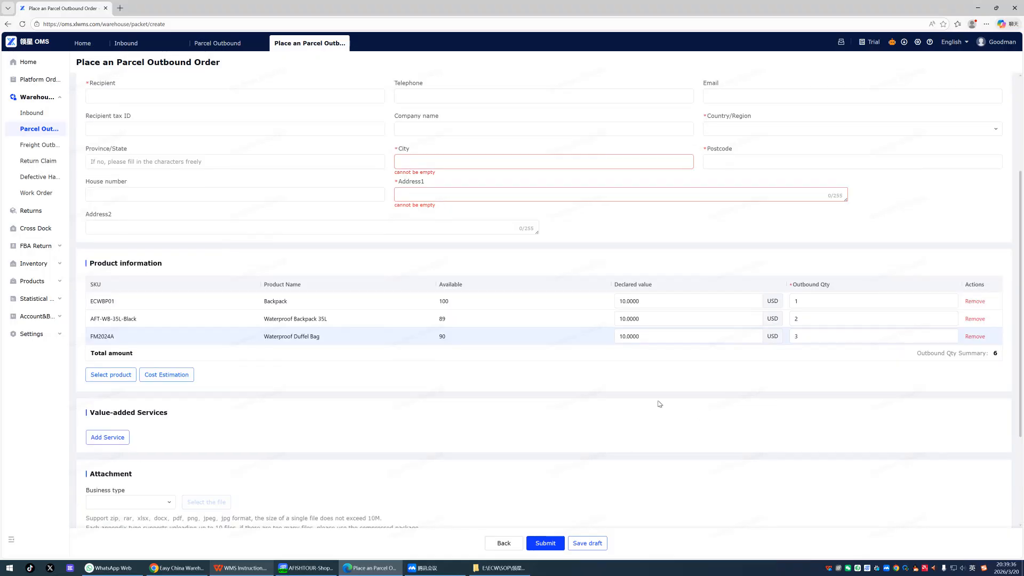
scroll(452, 376, "down", 2)
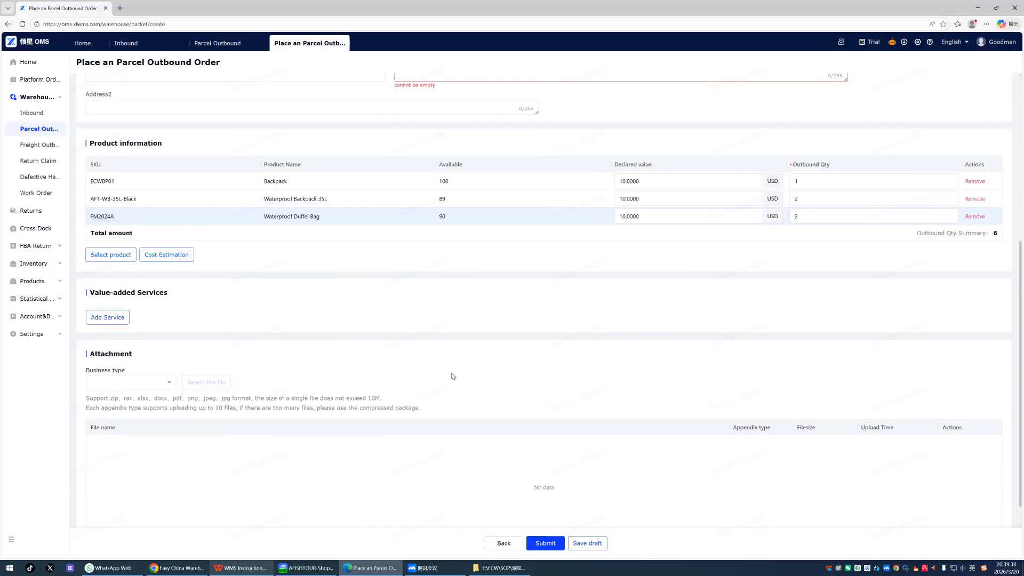
scroll(461, 335, "up", 5)
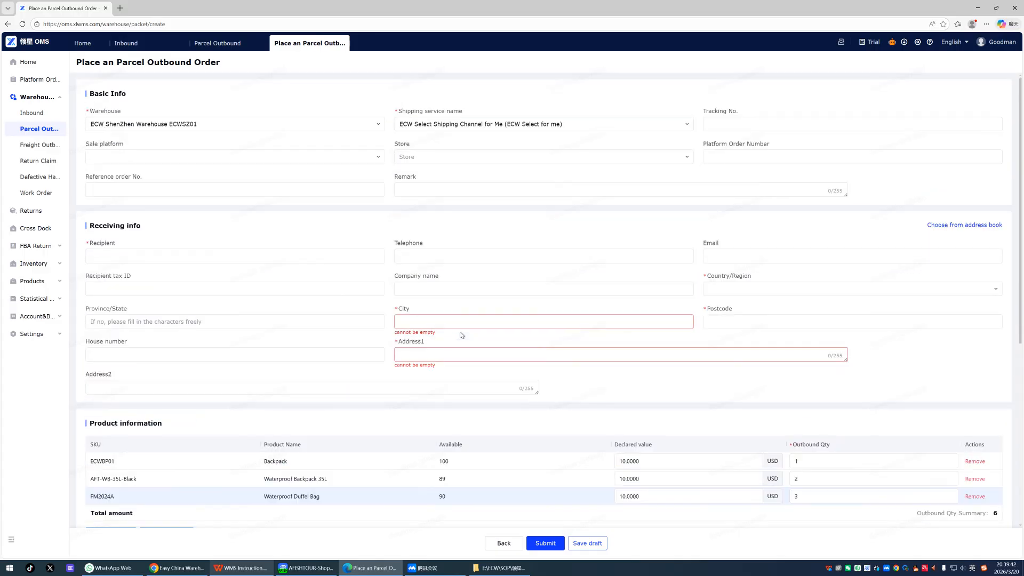
Set the attachment business type to 其他 (other) and inspect the file selection dialog without attaching a file.
scroll(462, 335, "down", 4)
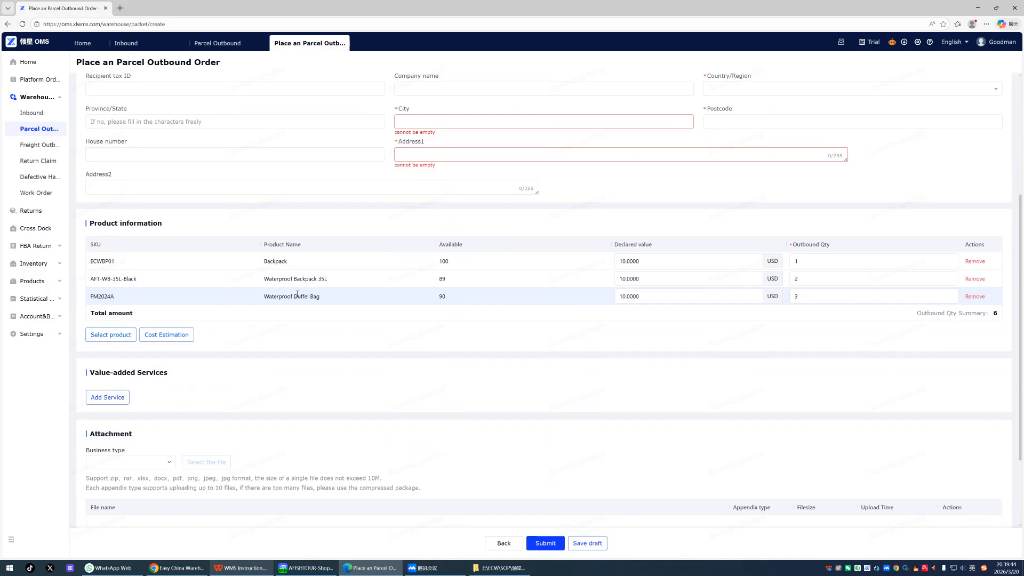
scroll(298, 294, "up", 2)
scroll(283, 238, "down", 4)
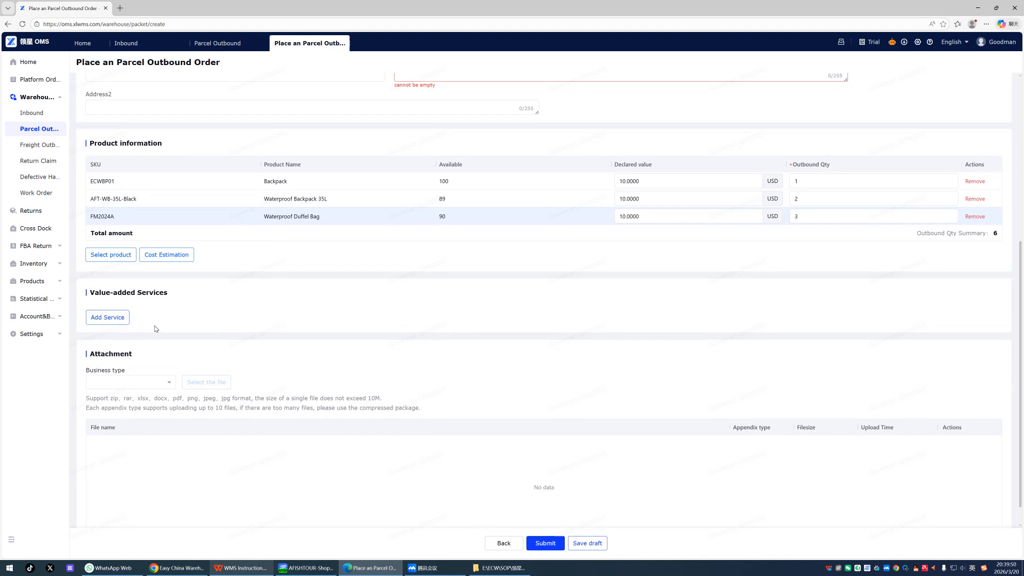
left_click(159, 383)
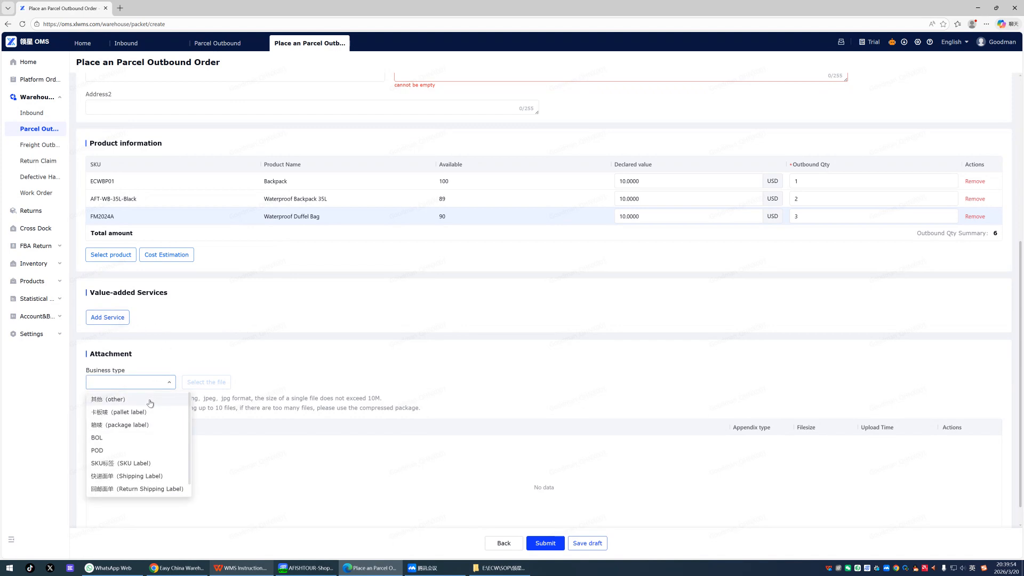
left_click(150, 401)
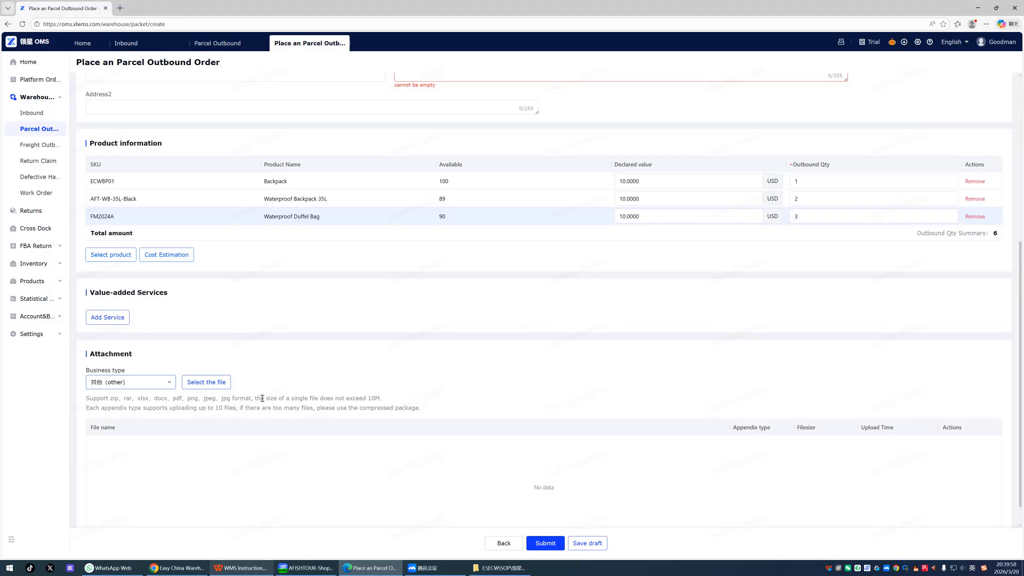
left_click(192, 388)
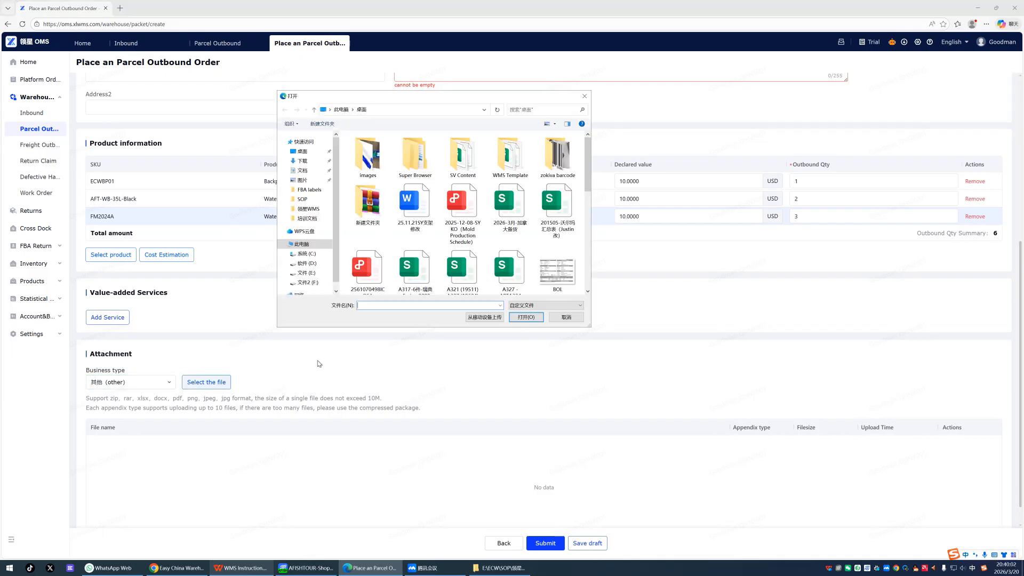
left_click(566, 317)
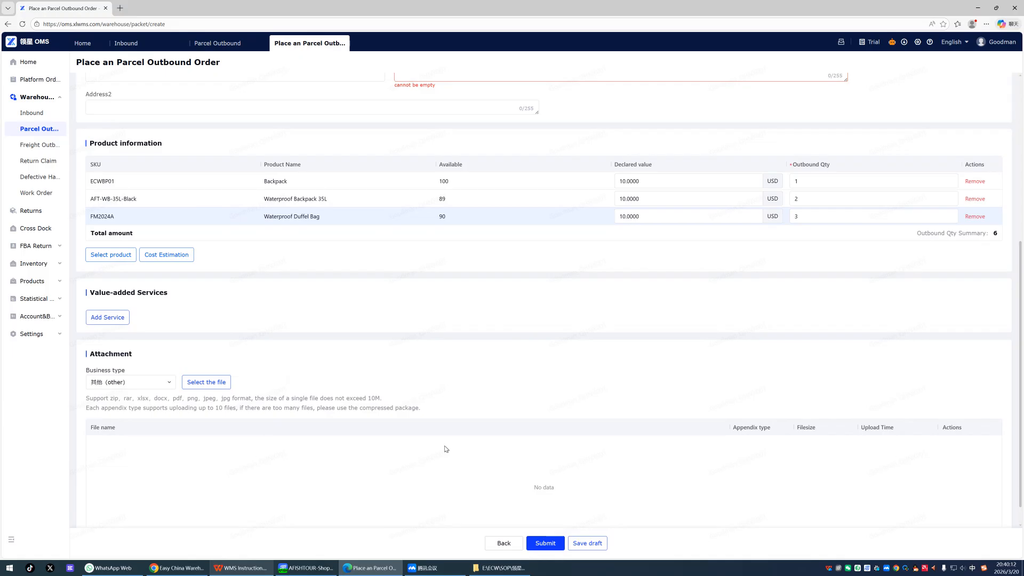
Open the details of the voided Waterproof Backpack 35L order from the parcel outbound list and review its receiving info.
scroll(446, 449, "up", 5)
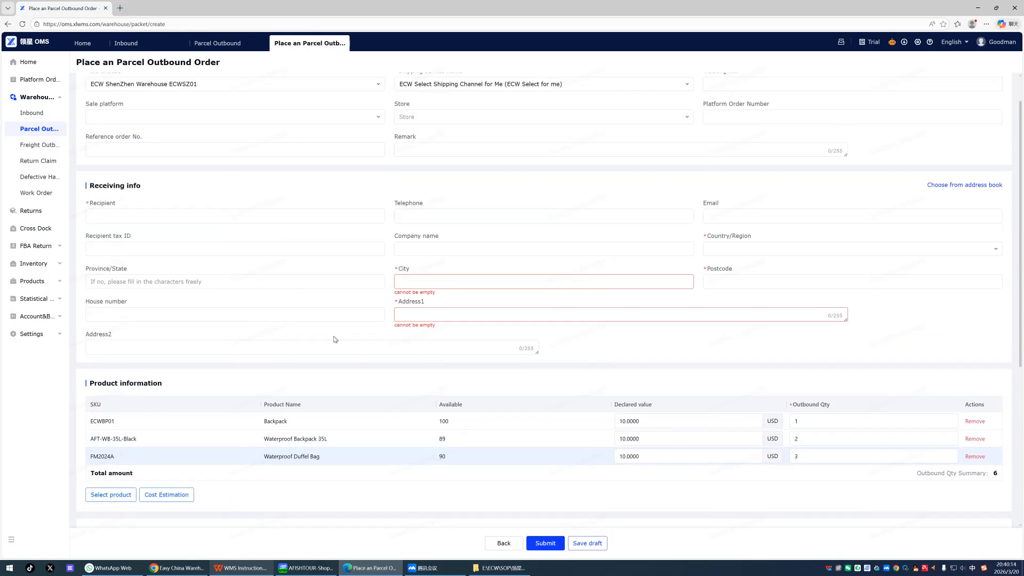
left_click(236, 46)
left_click(78, 61)
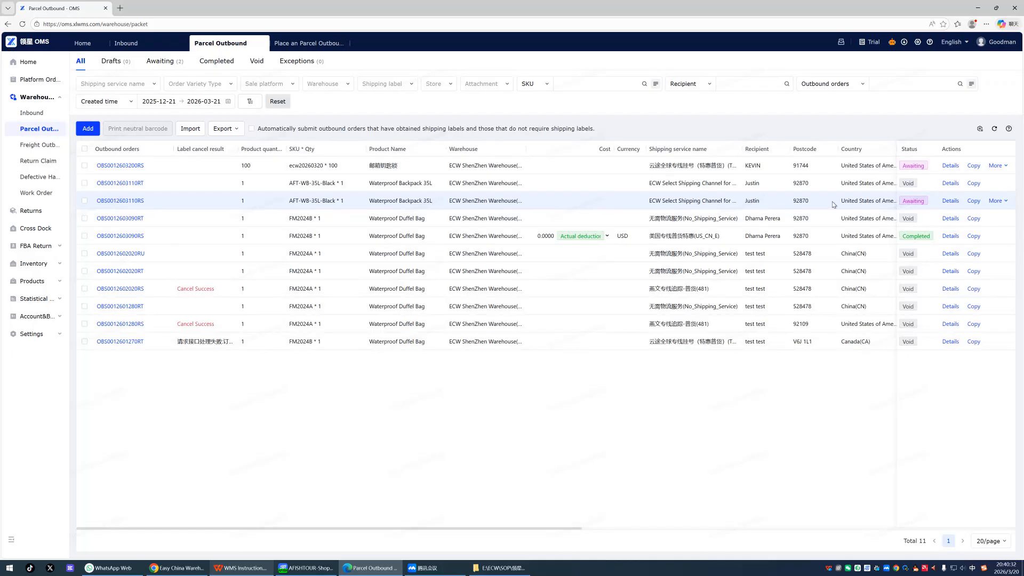
left_click(950, 183)
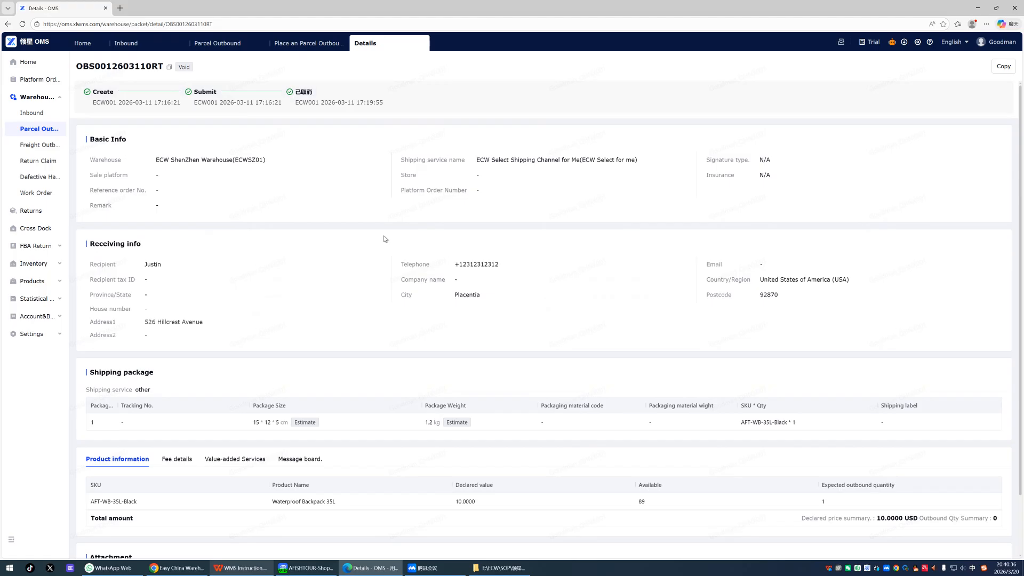
scroll(387, 240, "down", 1)
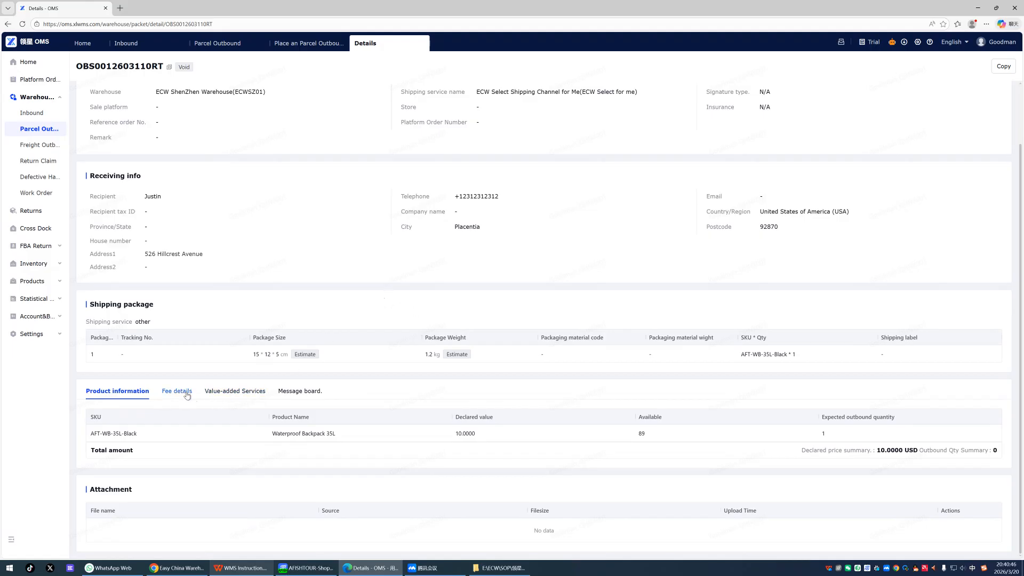
scroll(210, 436, "up", 2)
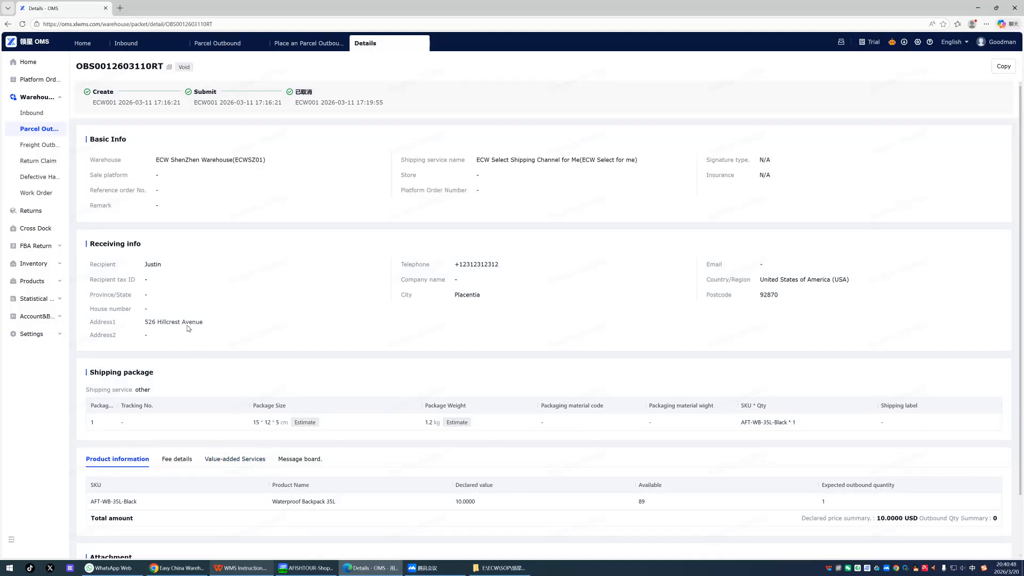
Copy the recipient's name from the voided order's details into the new outbound order's Recipient field.
mouse_move(144, 262)
left_mouse_down()
mouse_move(162, 262)
mouse_move(144, 264)
left_mouse_up()
key("ctrl+c")
left_click(165, 267)
left_click(292, 47)
left_click(143, 254)
key("ctrl+v")
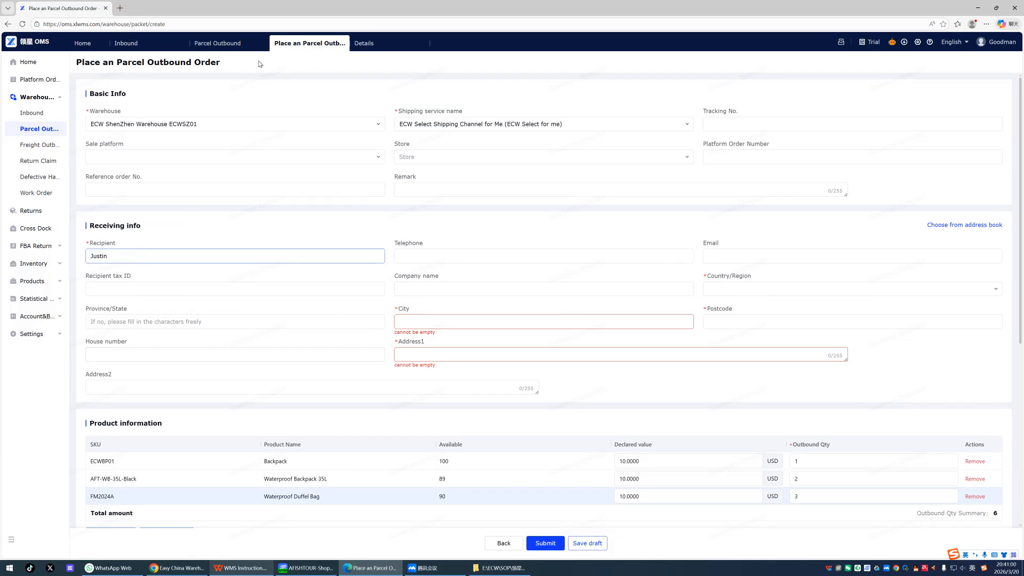
Copy the street address from the voided order's details into the new order's Address1 field.
left_click(366, 44)
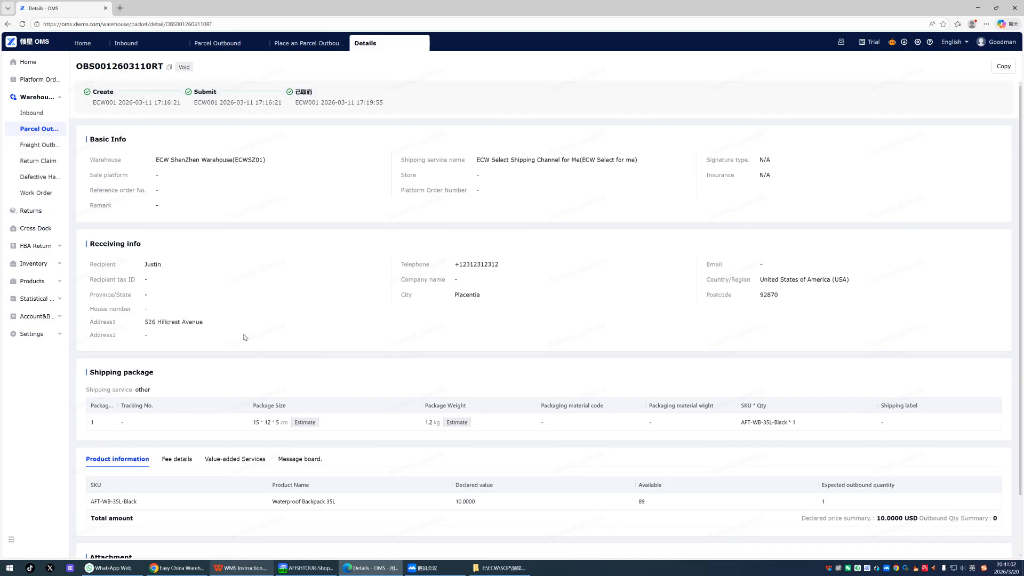
left_click_drag(145, 323, 202, 323)
key("ctrl+c")
left_click(316, 43)
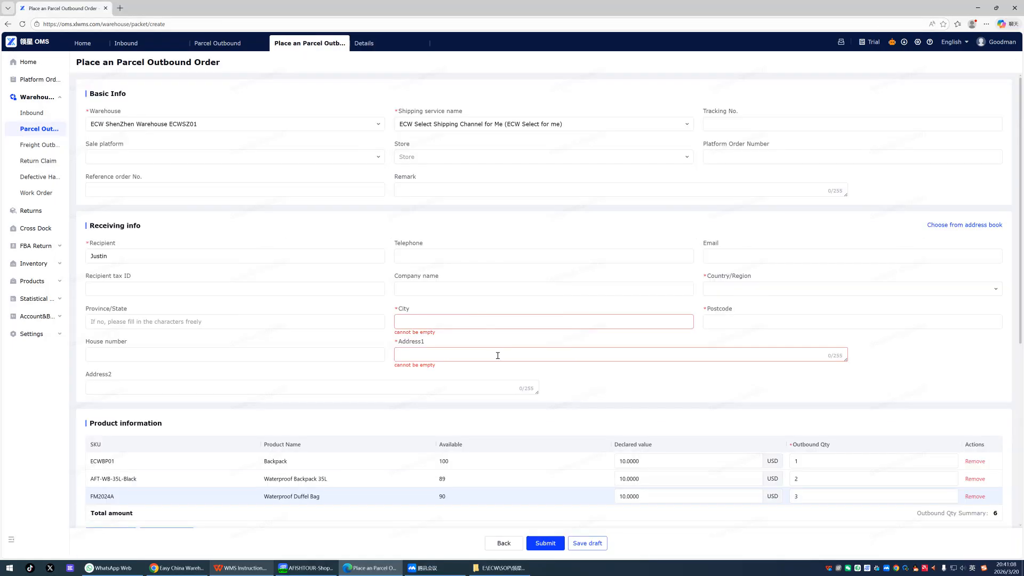
left_click(429, 355)
key("ctrl+v")
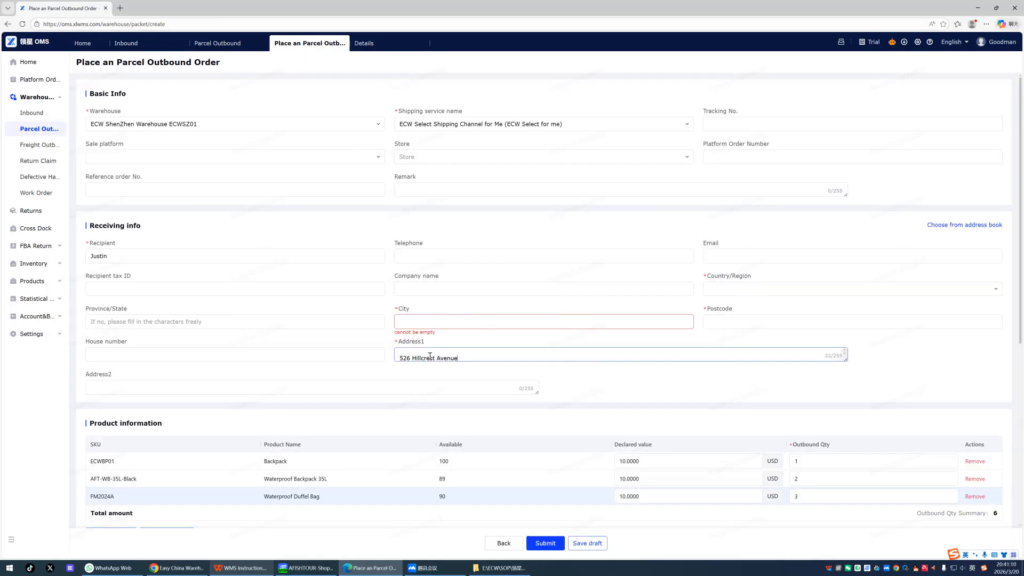
Copy the city from the voided order's details into the new order's City field.
left_click(367, 45)
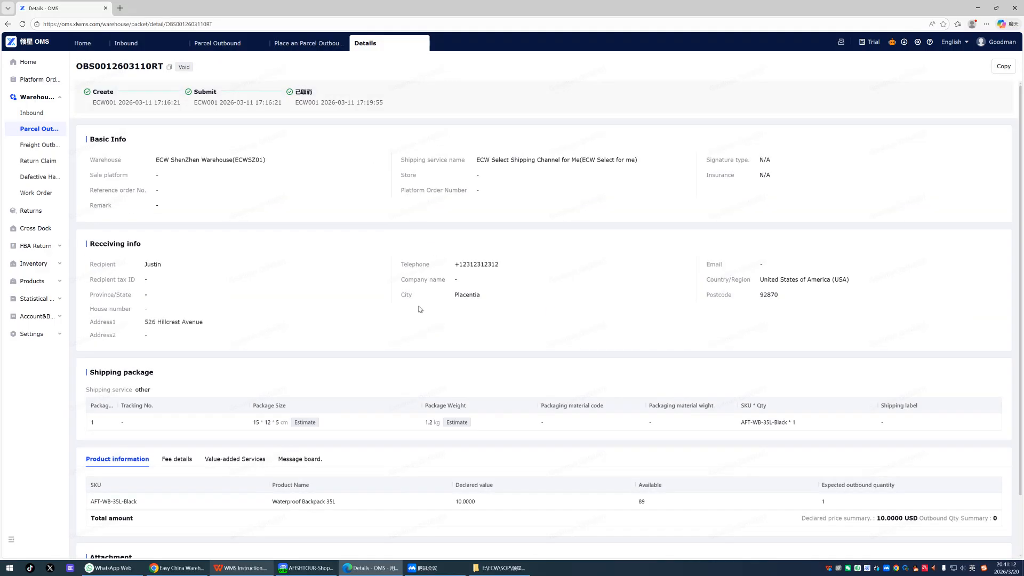
left_click_drag(456, 292, 481, 294)
key("ctrl+c")
left_click(307, 43)
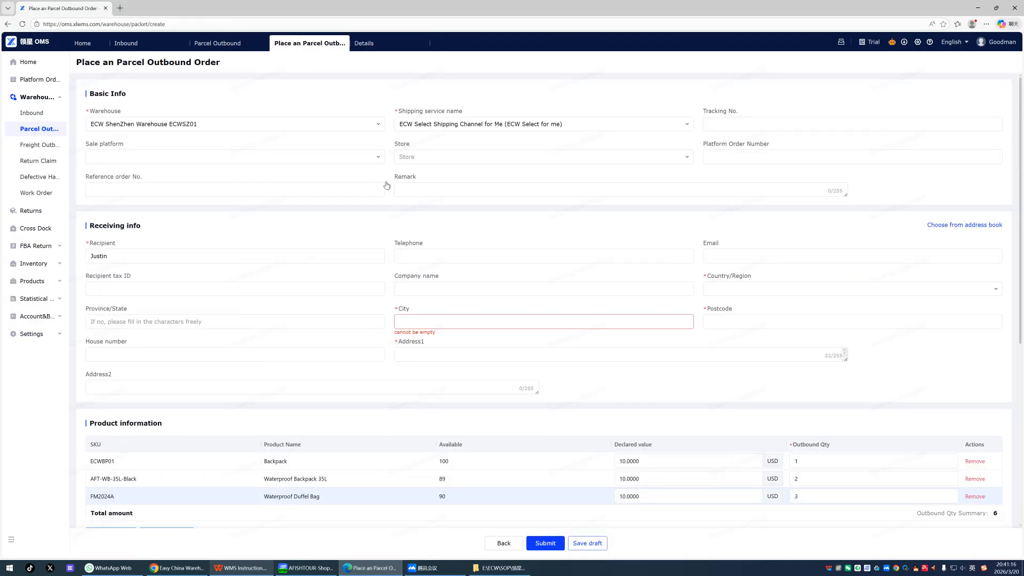
left_click(414, 320)
key("ctrl+v")
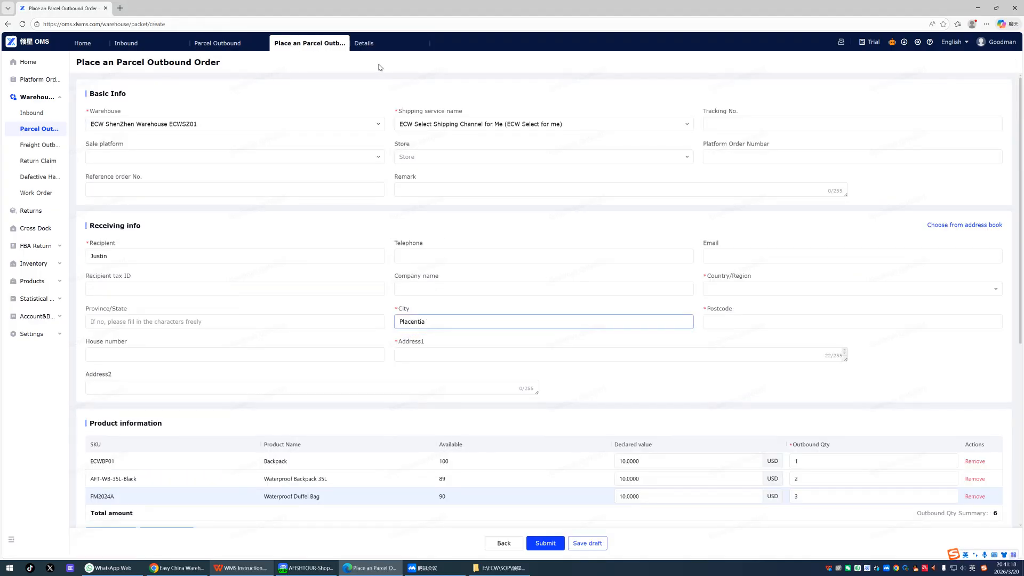
Copy the telephone number from the voided order's details into the new order's Telephone field.
left_click(376, 43)
left_click_drag(497, 264, 457, 262)
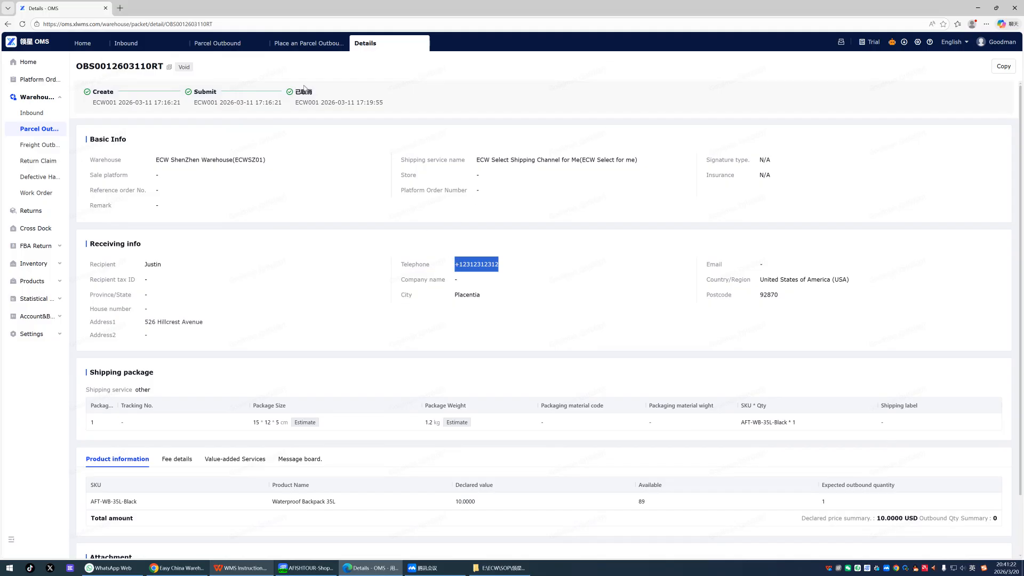
left_click(309, 43)
left_click(482, 262)
key("ctrl+v")
Fill in the recipient's email and set the country/region to United States of America (USA).
left_click(737, 260)
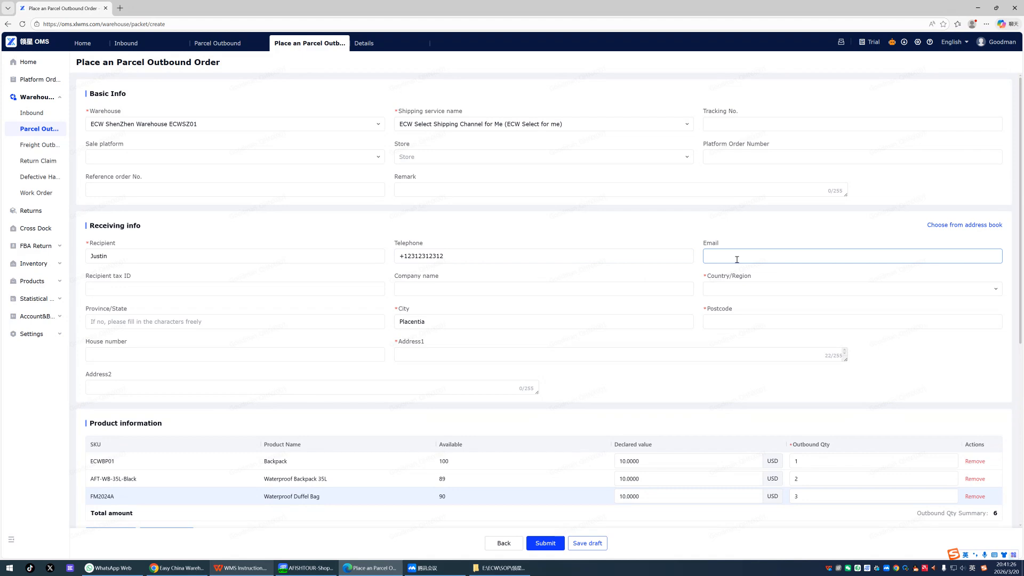
type("XXXXXXXX@gmail.com")
left_click(734, 290)
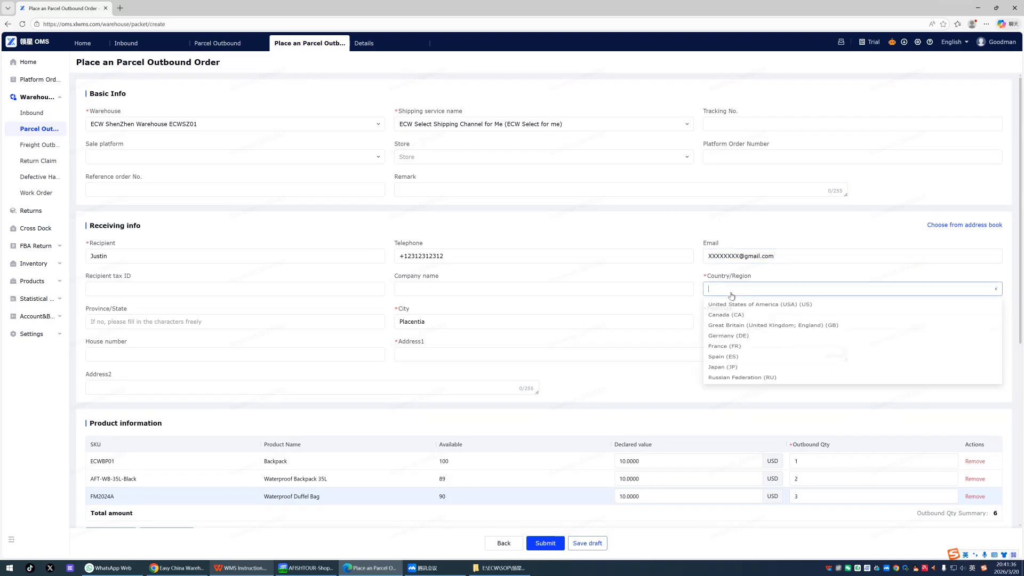
left_click(747, 306)
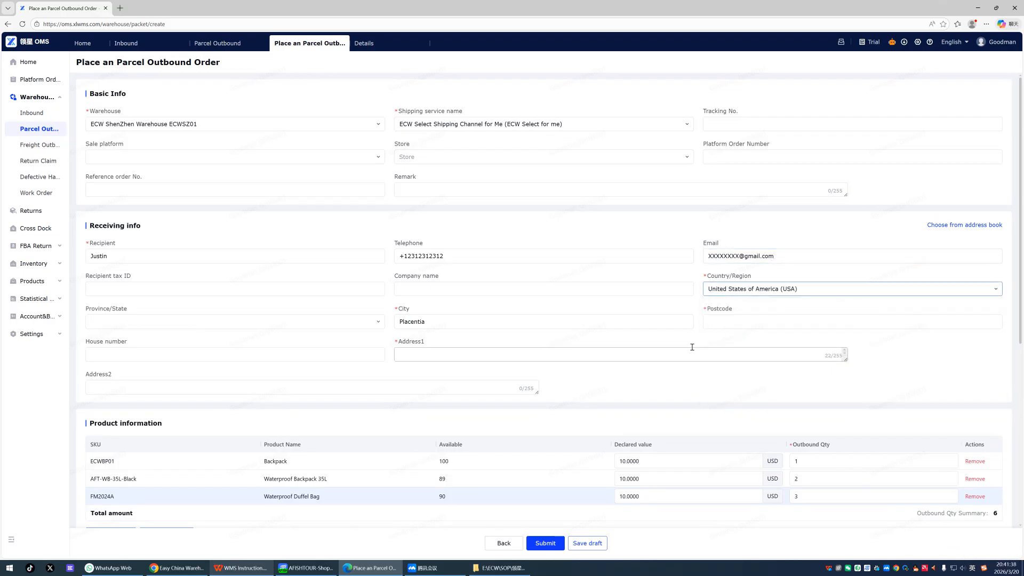
Copy the postcode from the voided order's details into the new order's Postcode field.
left_click(375, 46)
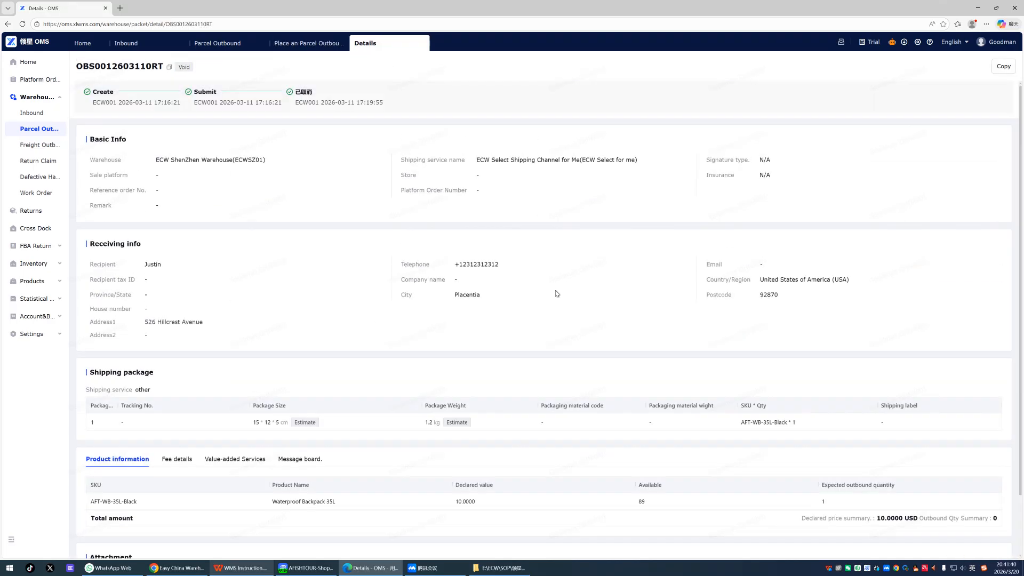
mouse_move(762, 296)
left_mouse_down()
mouse_move(785, 302)
mouse_move(761, 297)
left_mouse_up()
key("ctrl+c")
left_click(308, 42)
left_click(718, 321)
key("ctrl+v")
left_click(689, 344)
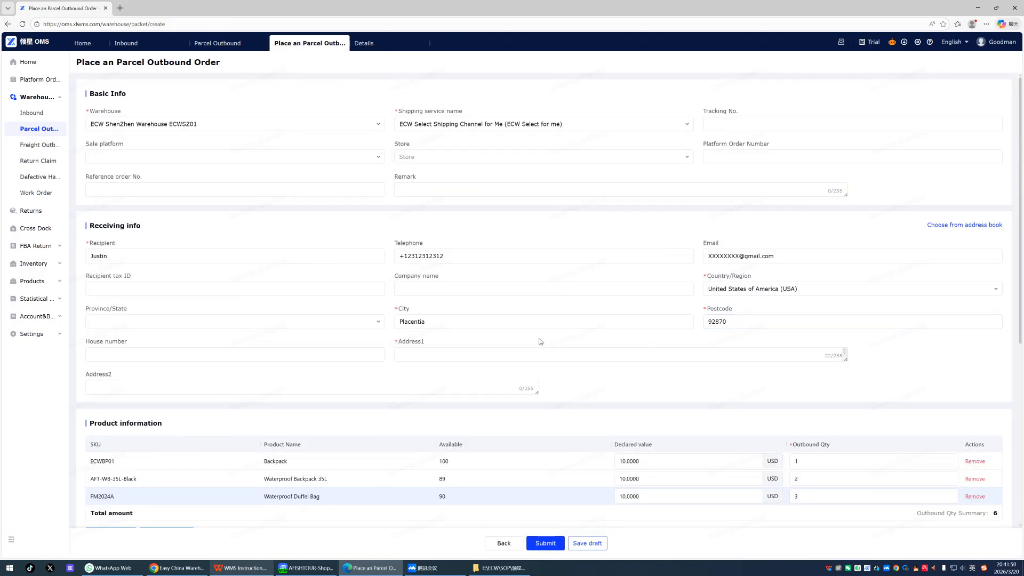
Check the completed receiving and product information, and submit the parcel outbound order.
scroll(240, 270, "down", 1)
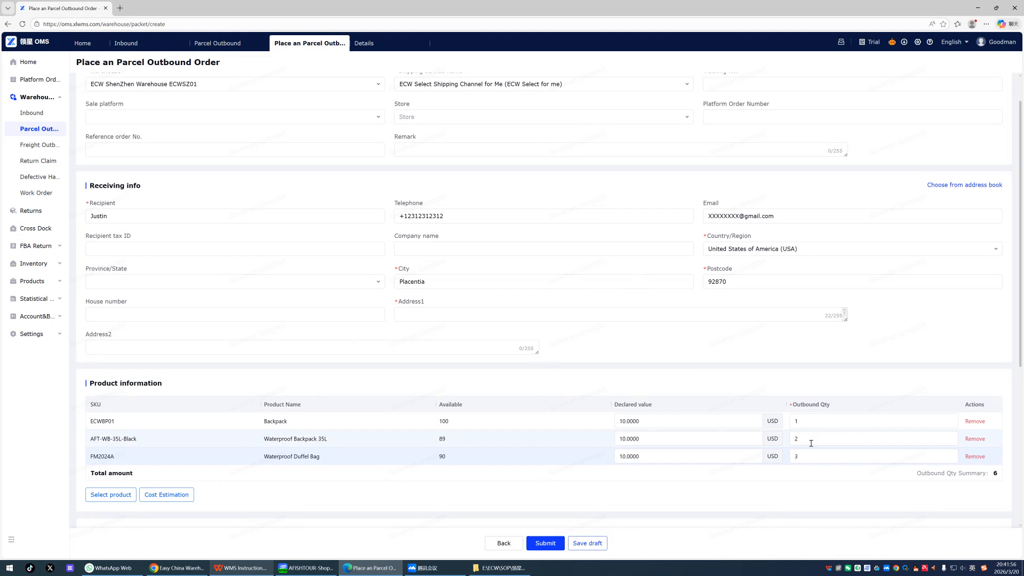
scroll(332, 395, "down", 2)
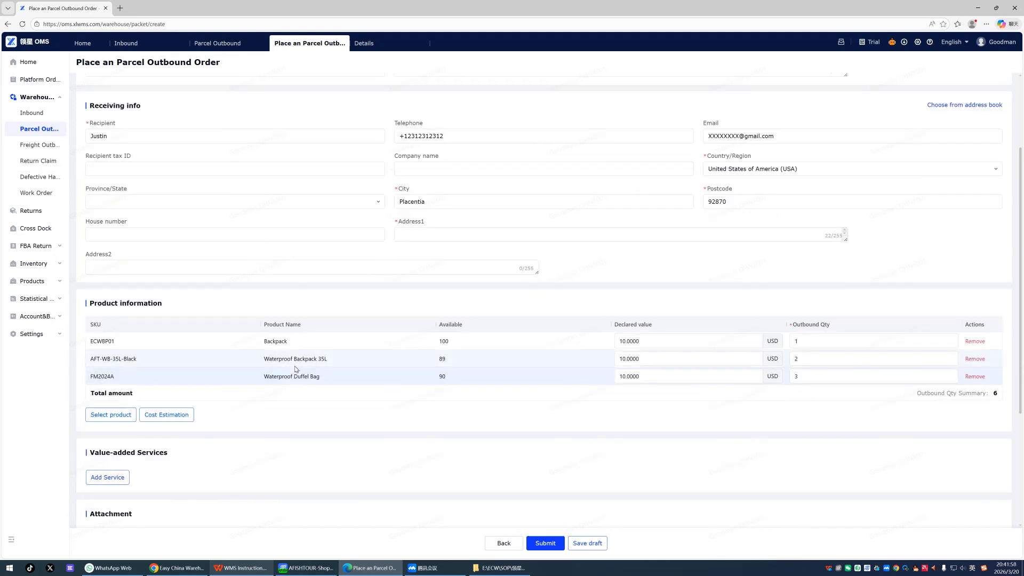
scroll(296, 369, "down", 3)
scroll(296, 370, "up", 6)
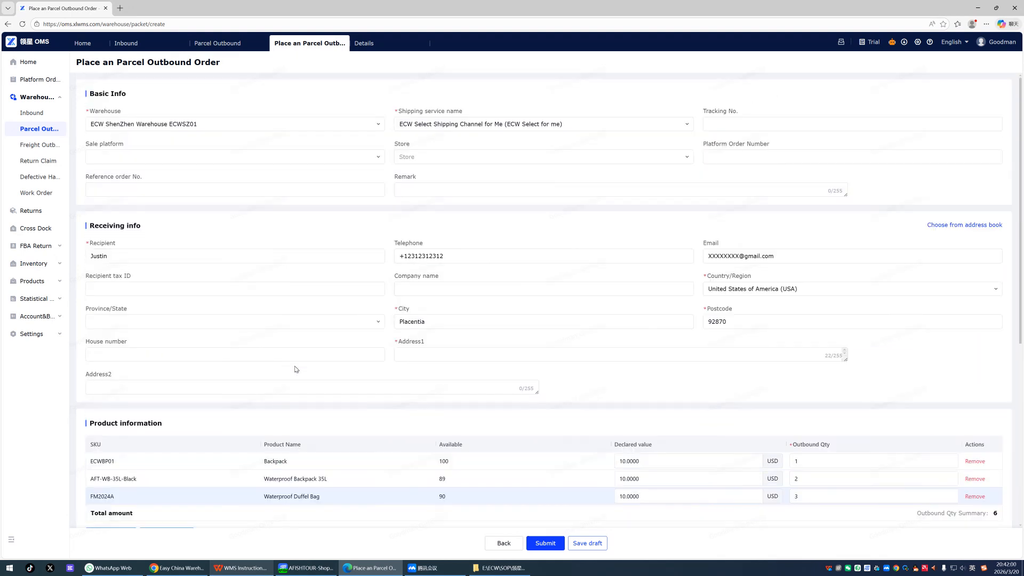
left_click(550, 545)
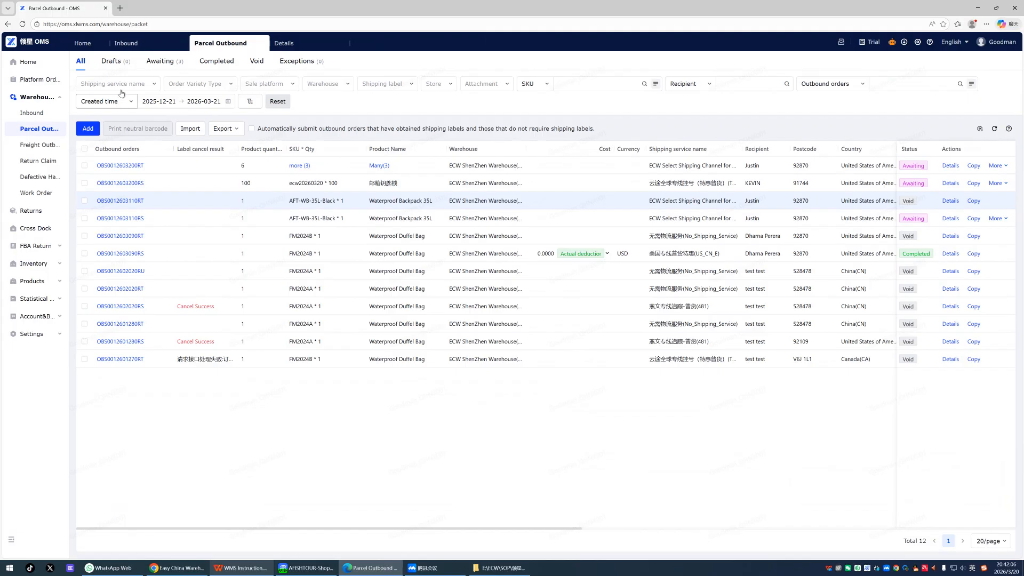
Show the awaiting parcel outbound orders and inspect the SKU and product name lists of the newly submitted order.
left_click(159, 61)
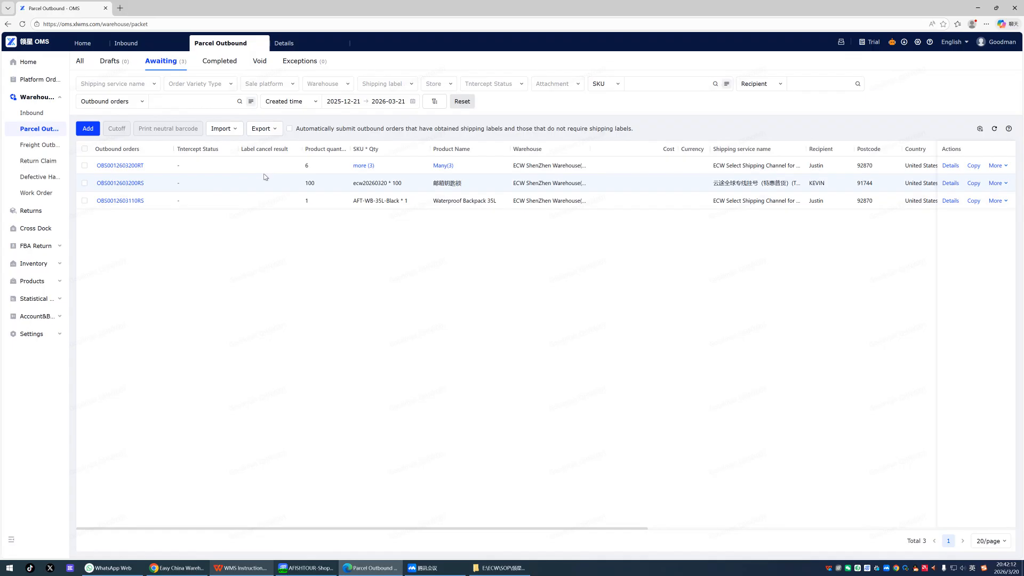
mouse_move(367, 171)
mouse_move(441, 166)
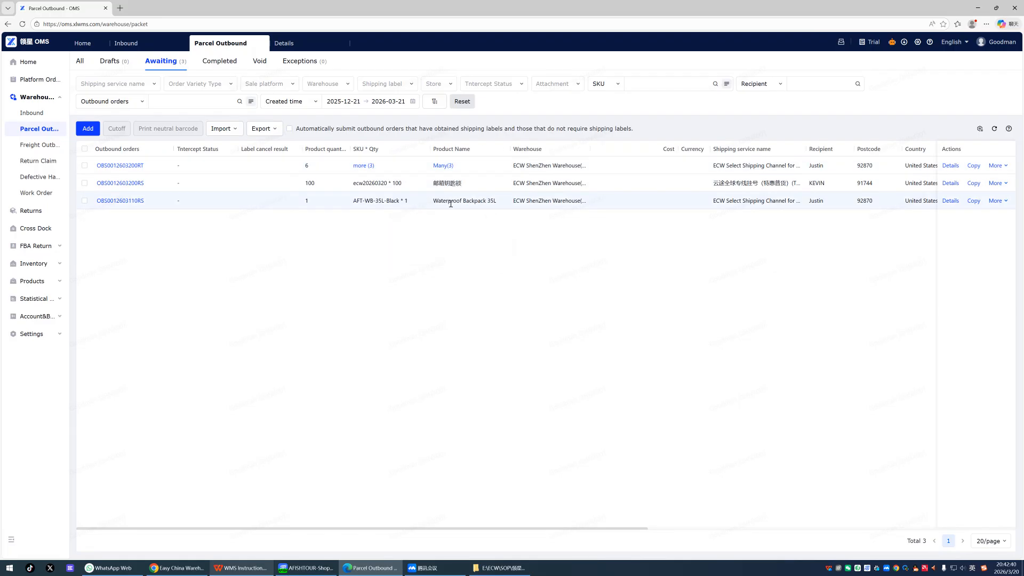
Show the completed outbound orders and examine the shipped order's tracking information, sale platform, store and reference columns.
left_click(210, 68)
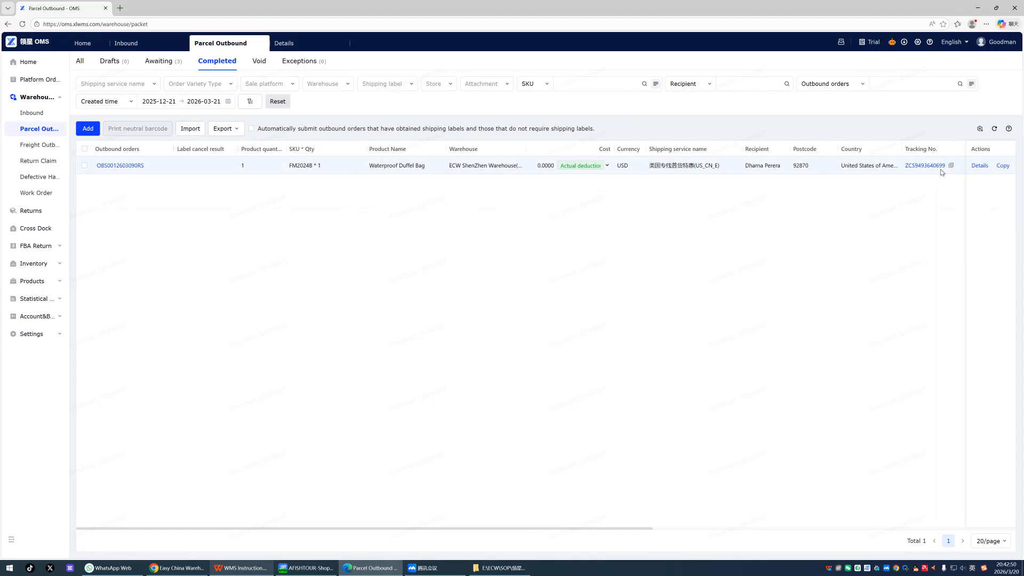
scroll(941, 173, "right", 3)
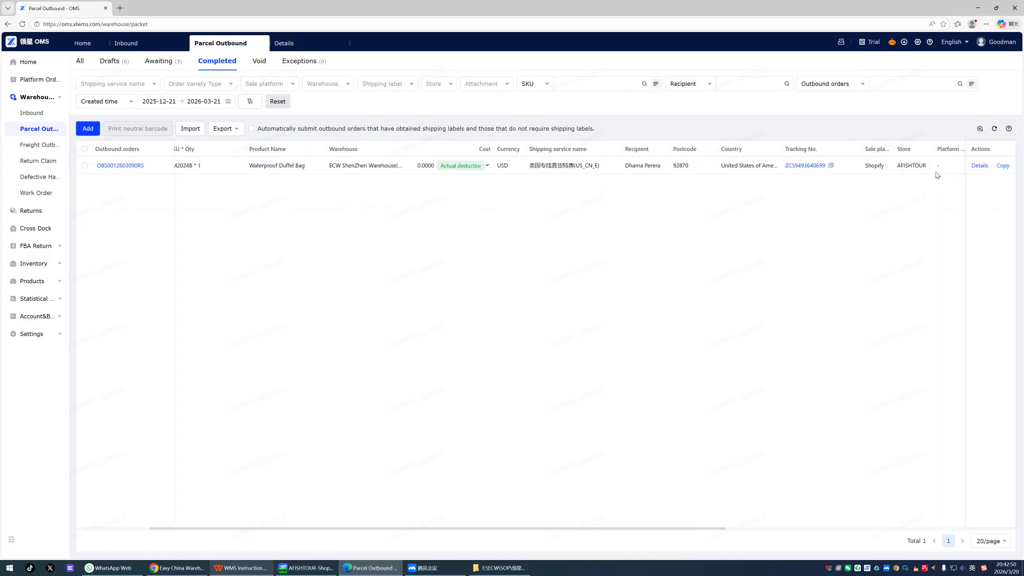
left_click(805, 166)
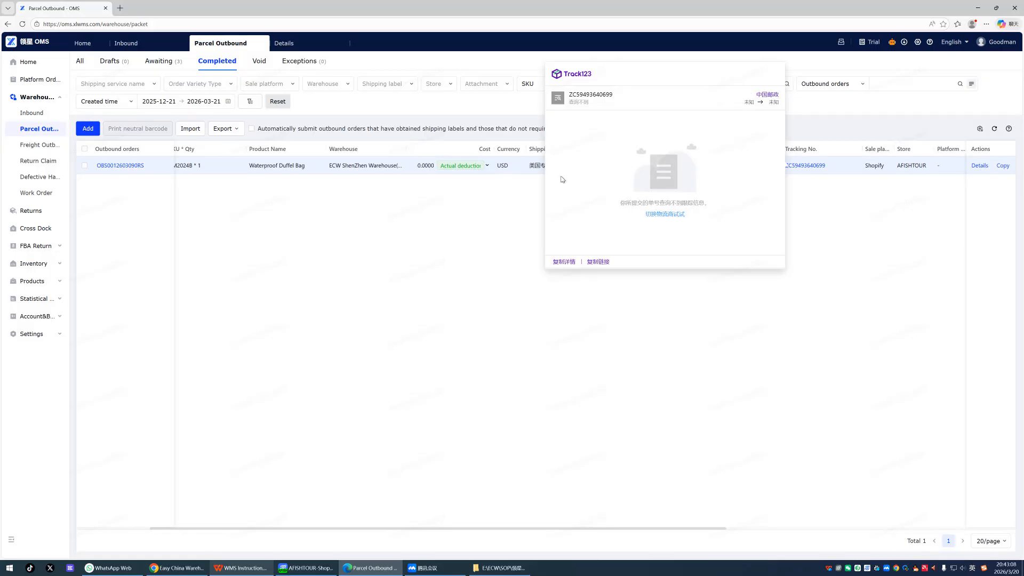
left_click(840, 226)
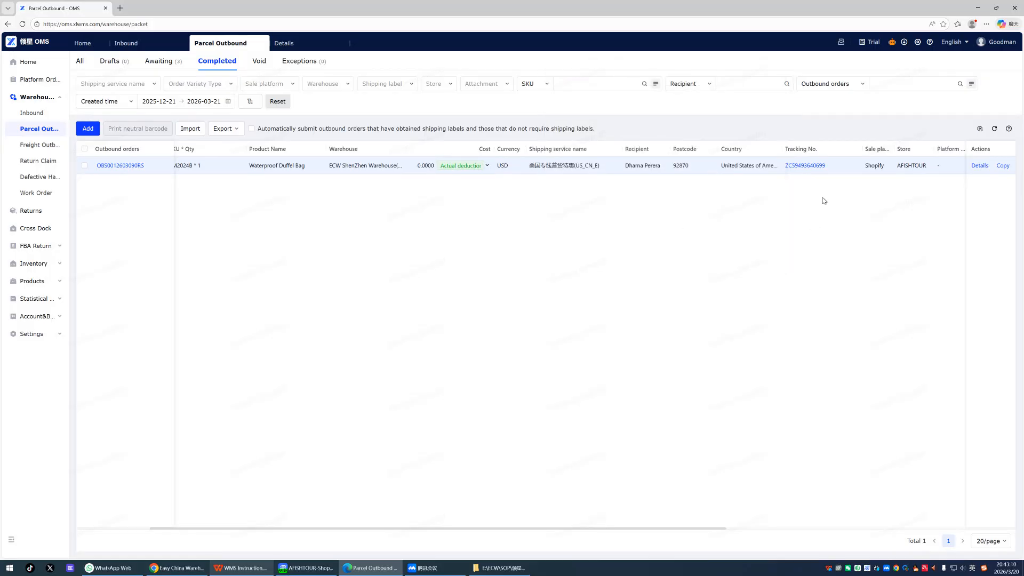
scroll(688, 248, "right", 5)
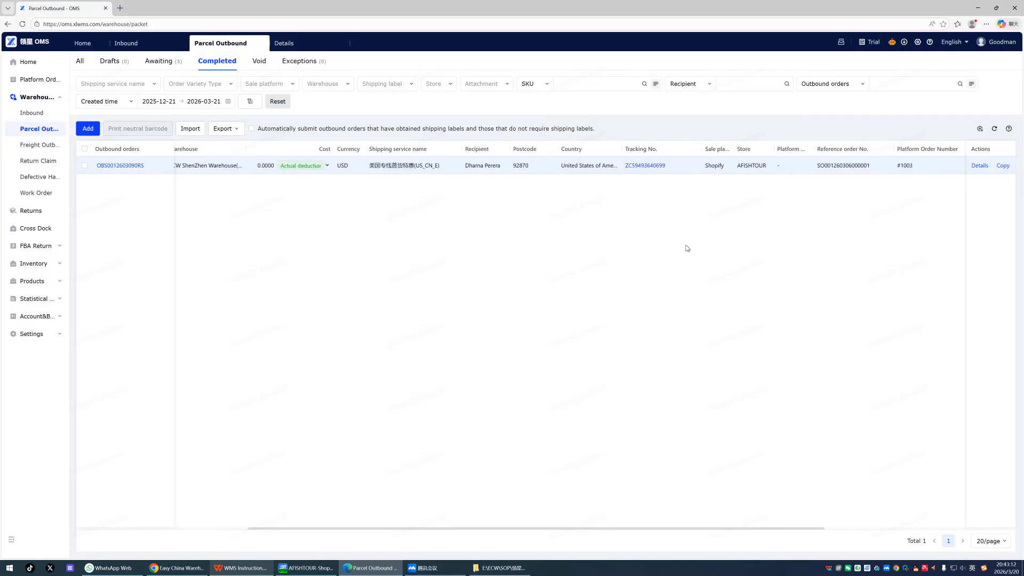
Examine the completed order's platform order number, order source, created time and outbound time columns.
scroll(687, 248, "right", 3)
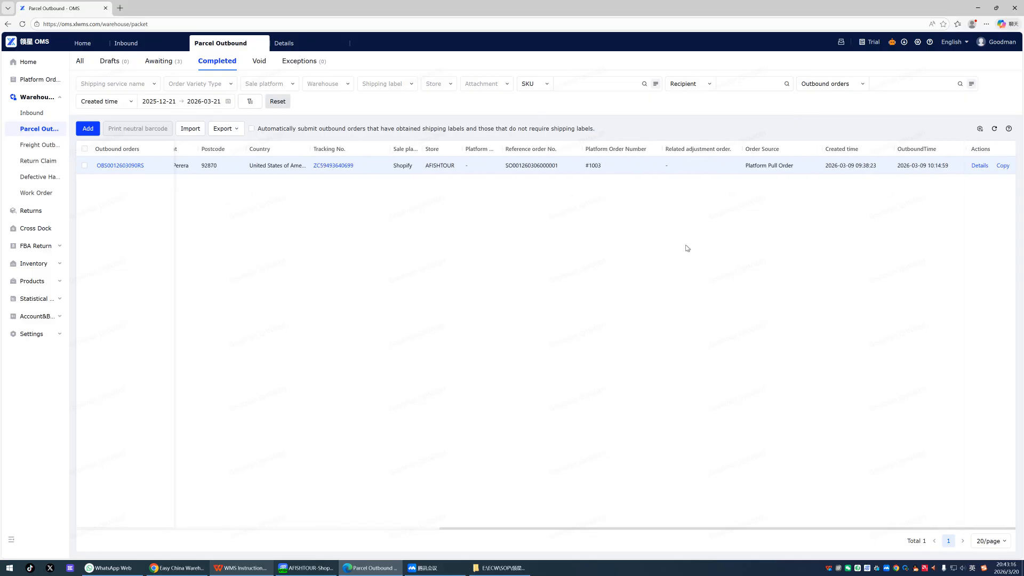
scroll(688, 248, "left", 8)
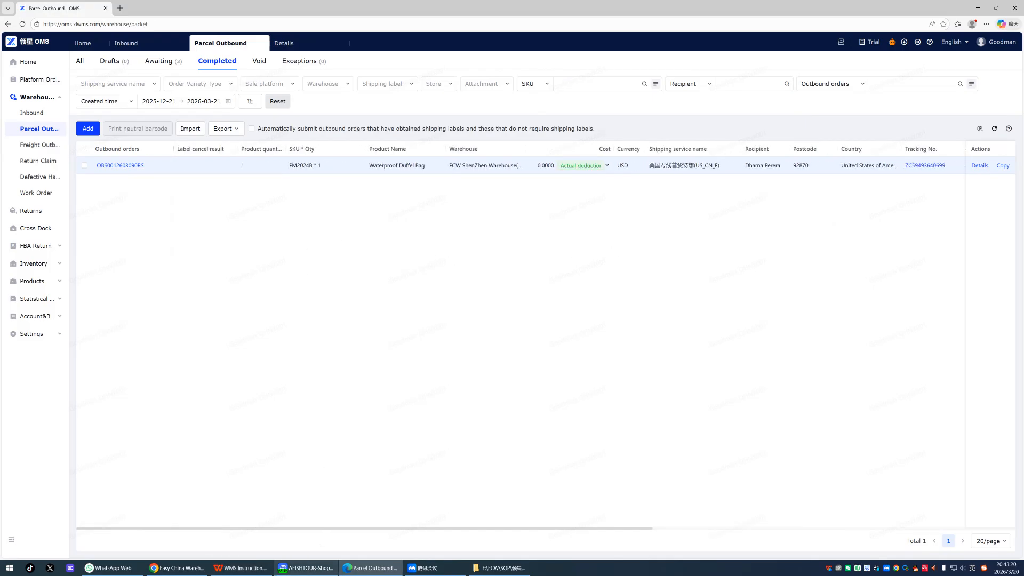
Switch to WMS Instruction.docx in WPS Office and review the manual parcel order instructions from basic info through the Completed status and Shopify Integration heading.
left_click(242, 568)
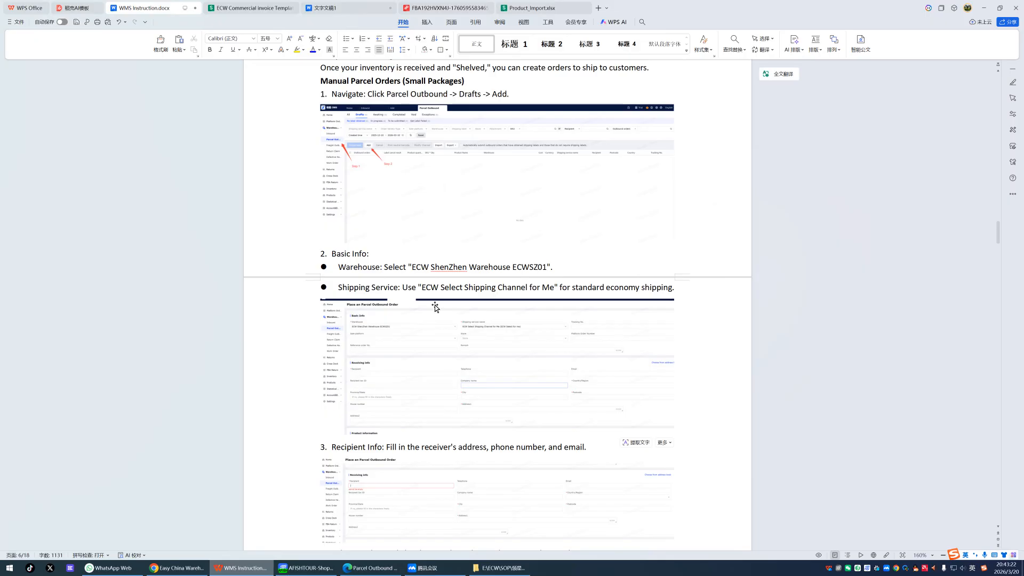
scroll(435, 308, "down", 5)
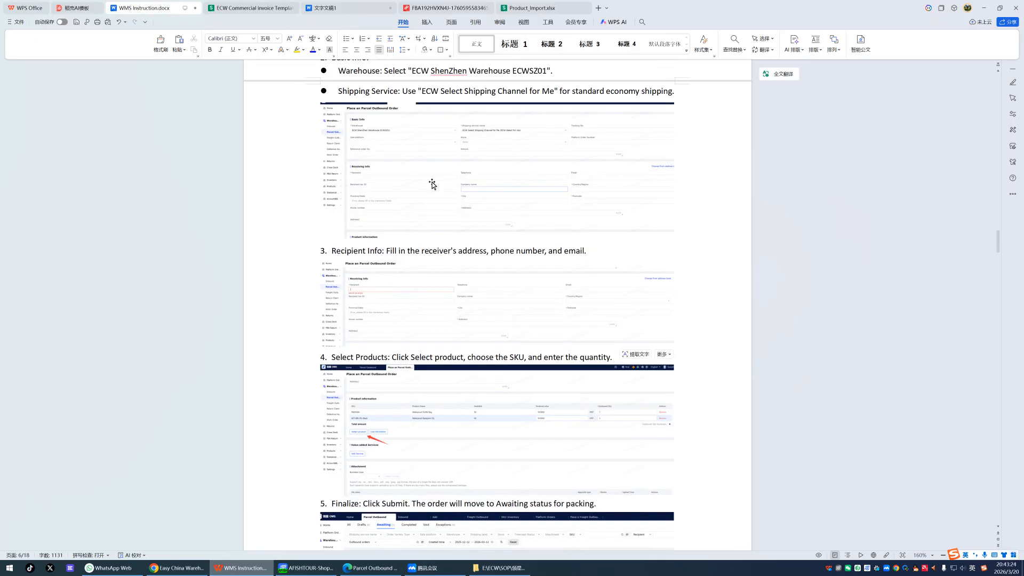
scroll(432, 184, "up", 3)
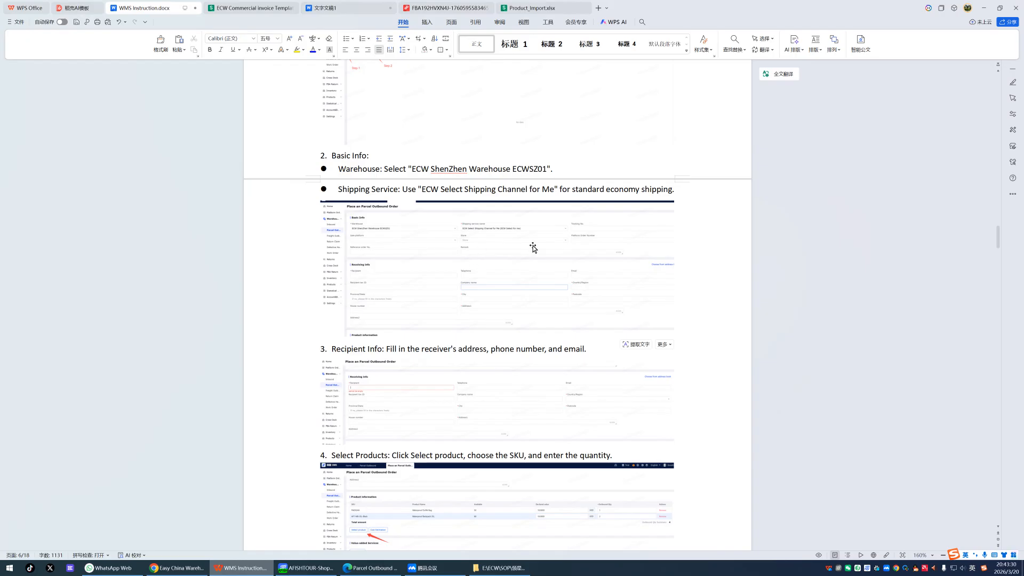
scroll(533, 248, "down", 6)
mouse_move(461, 215)
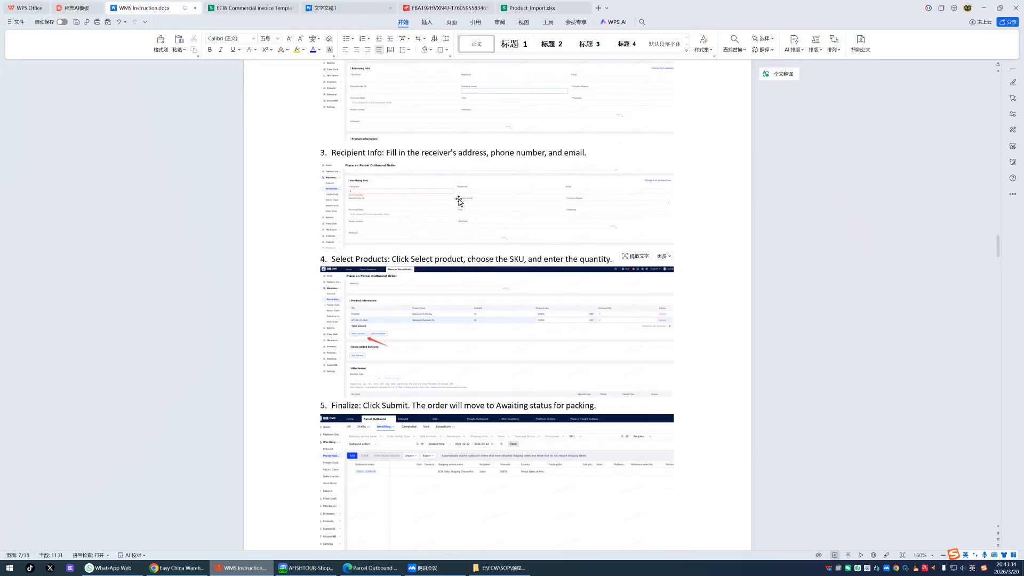
scroll(458, 199, "down", 6)
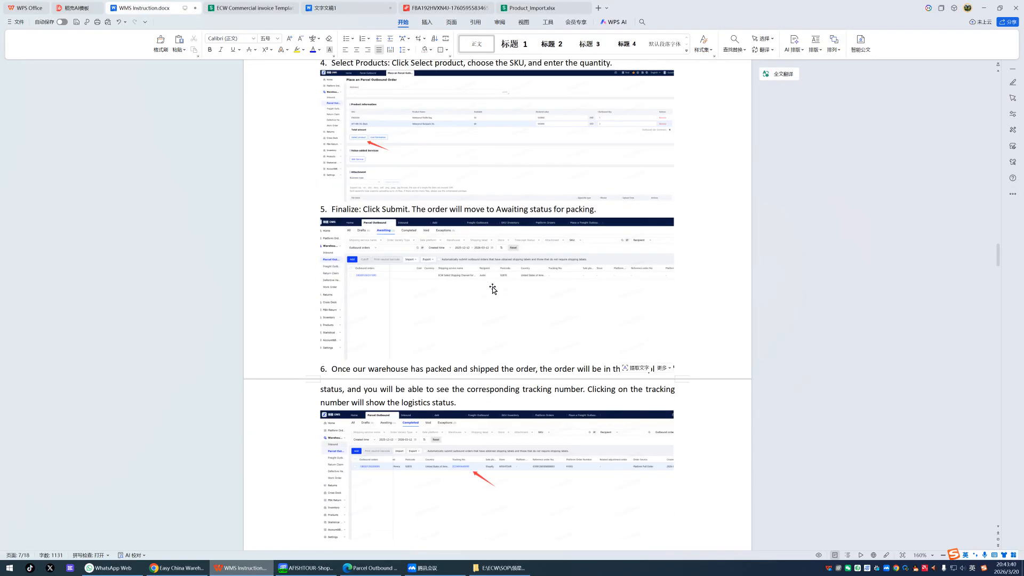
scroll(492, 286, "down", 5)
scroll(524, 273, "down", 3)
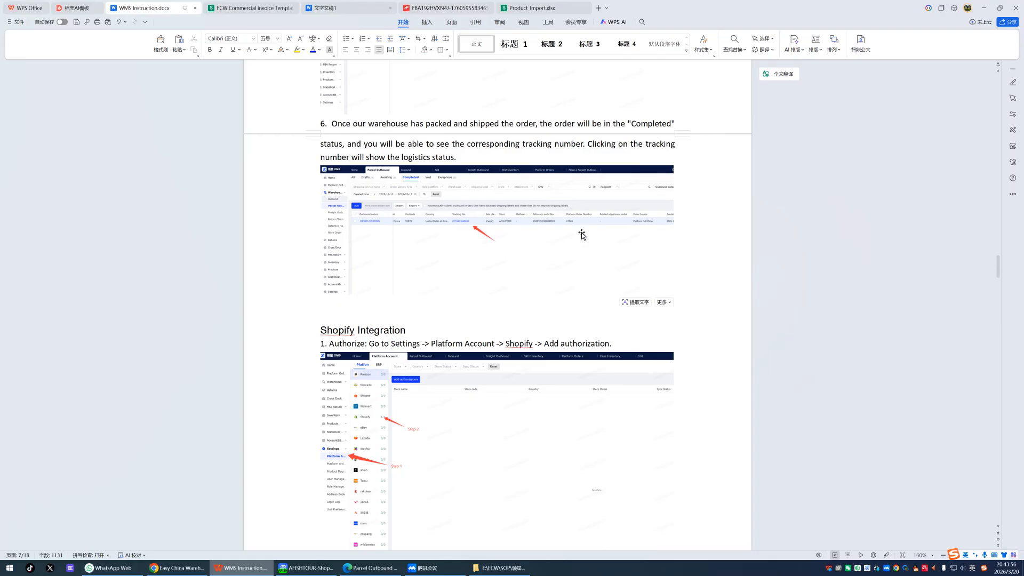
scroll(557, 226, "down", 1)
scroll(557, 226, "down", 1)
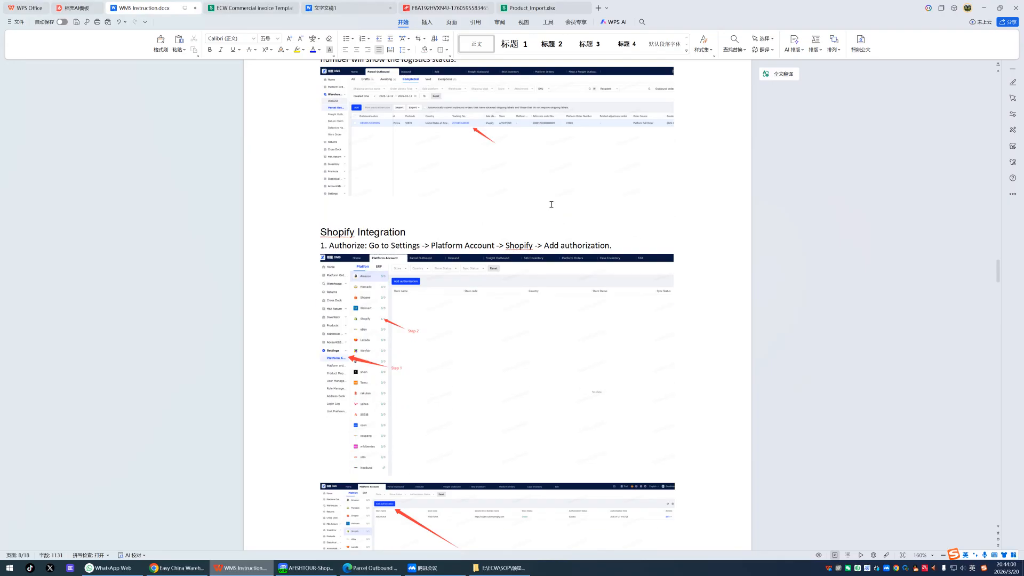
Compare the completed order's columns in OMS with instruction step 6 about the tracking number in WMS Instruction.docx.
key("alt+Tab")
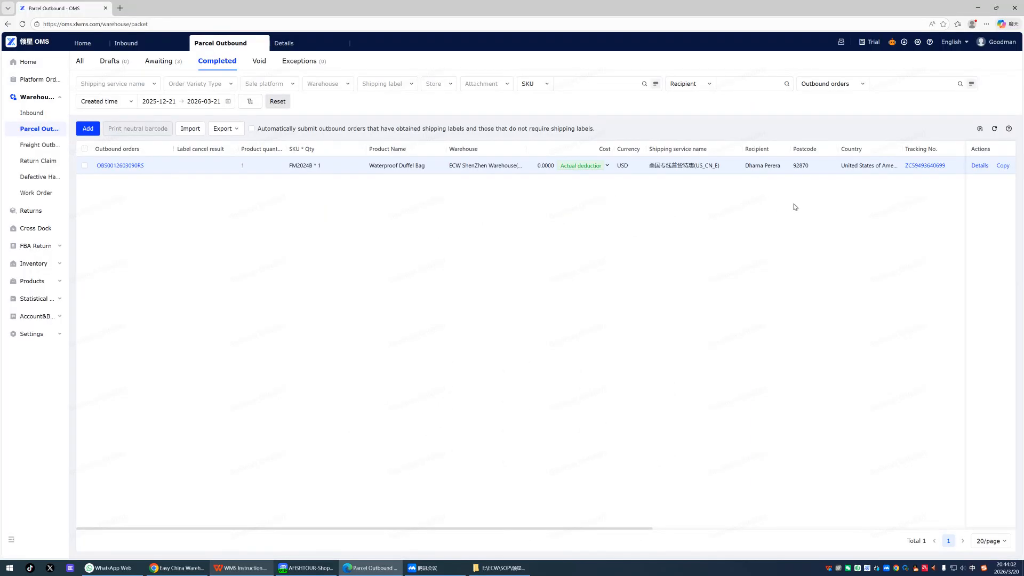
scroll(795, 207, "right", 6)
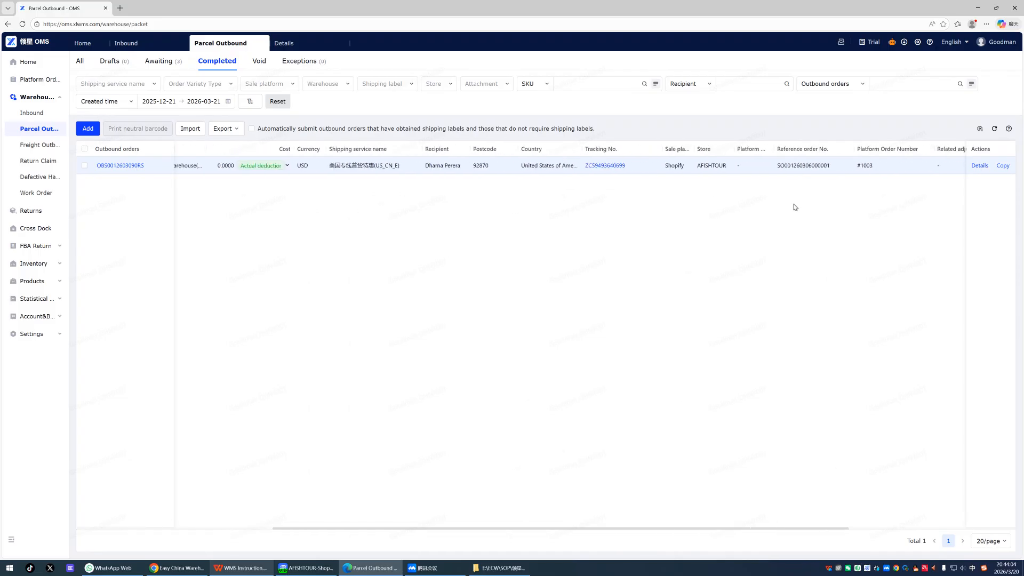
scroll(795, 207, "left", 6)
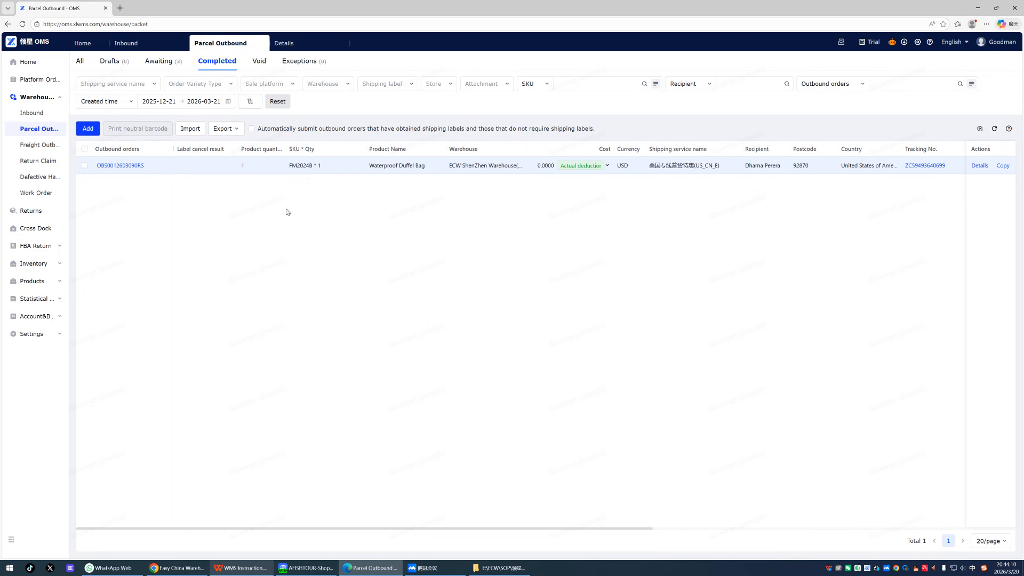
key("alt+Tab")
scroll(465, 264, "up", 3)
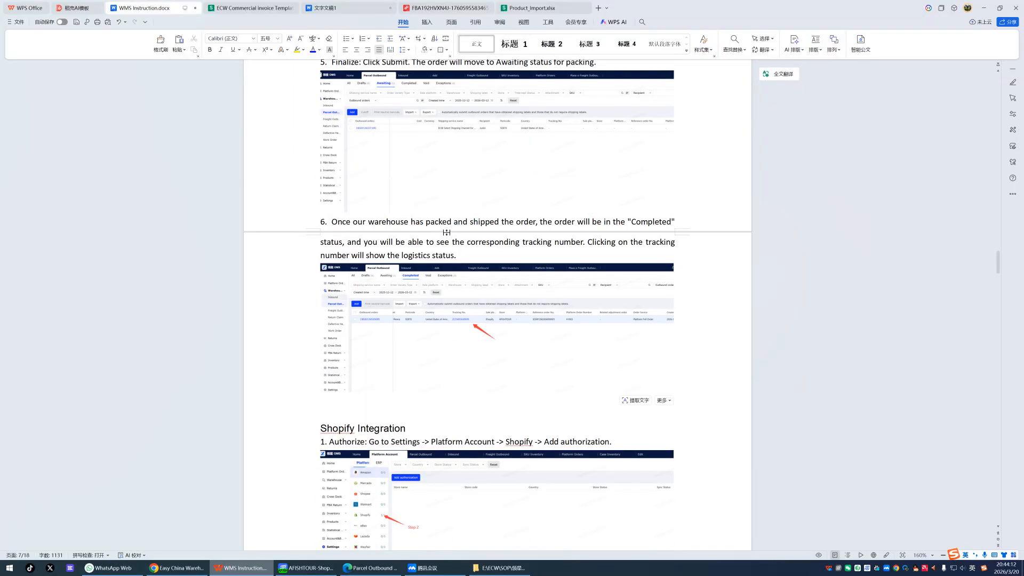
Return to OMS, view all parcel outbound orders, and open the outbound import dialog from the draft orders.
key("alt+Tab")
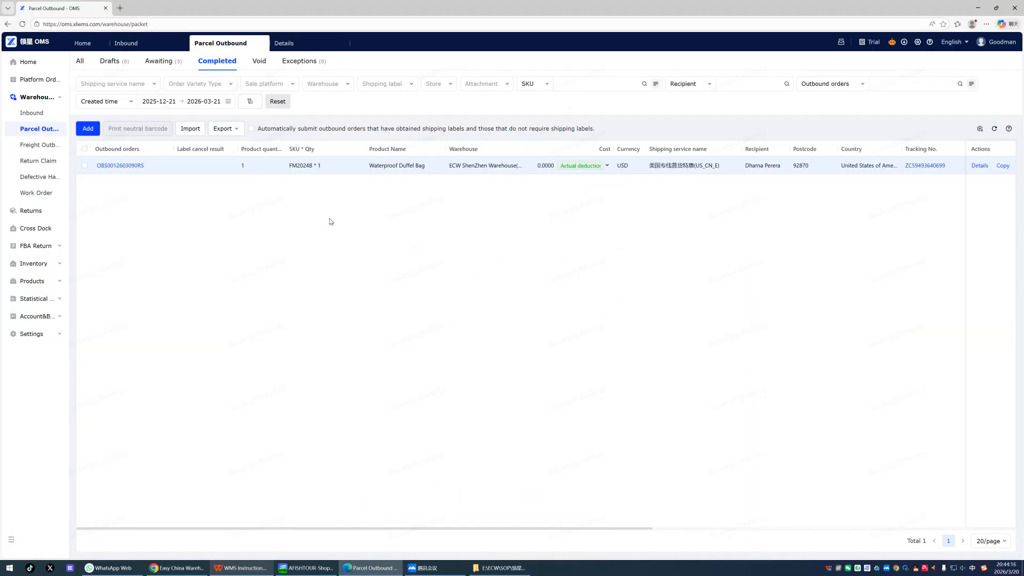
left_click(80, 61)
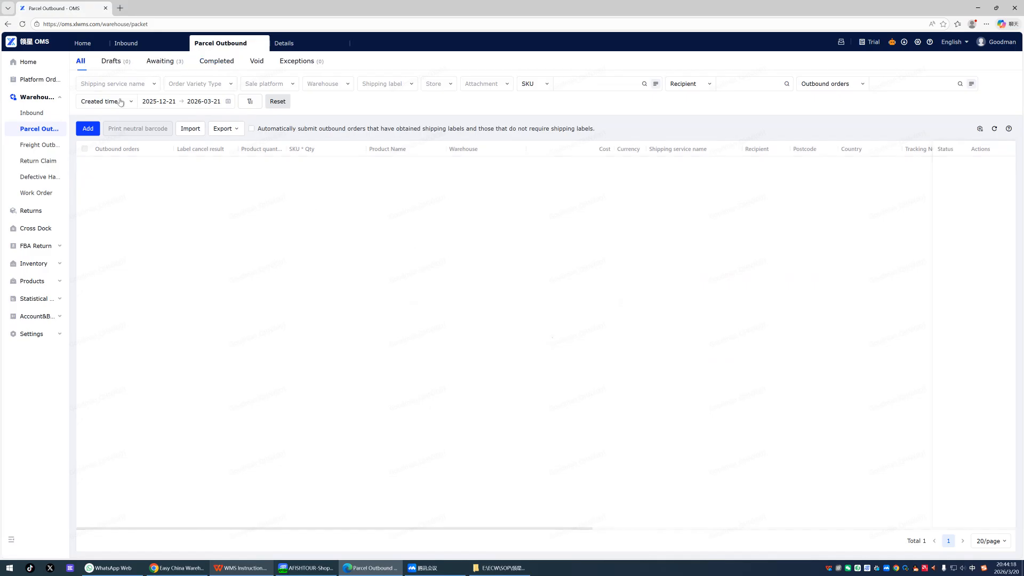
left_click(194, 131)
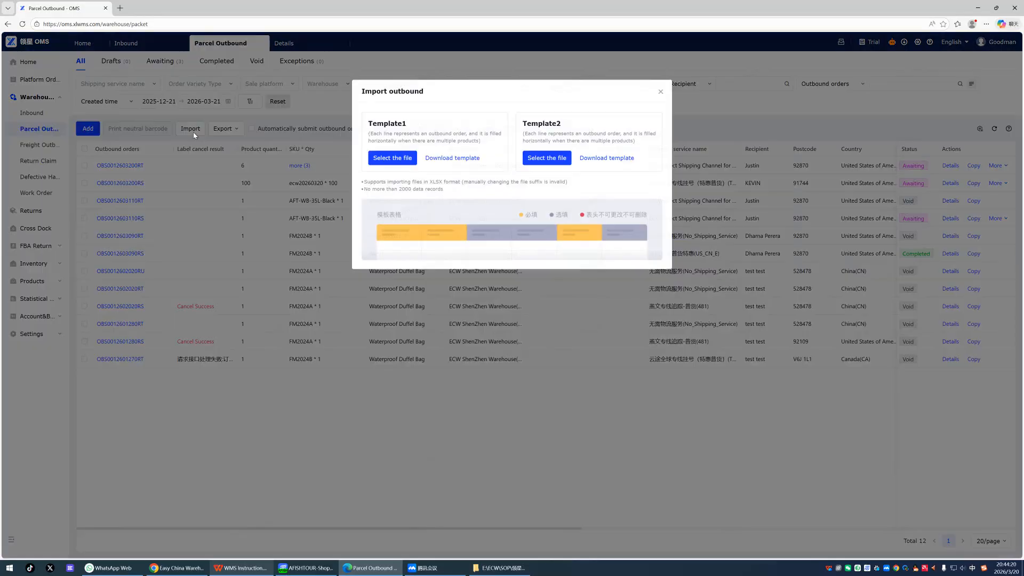
left_click(661, 91)
left_click(118, 67)
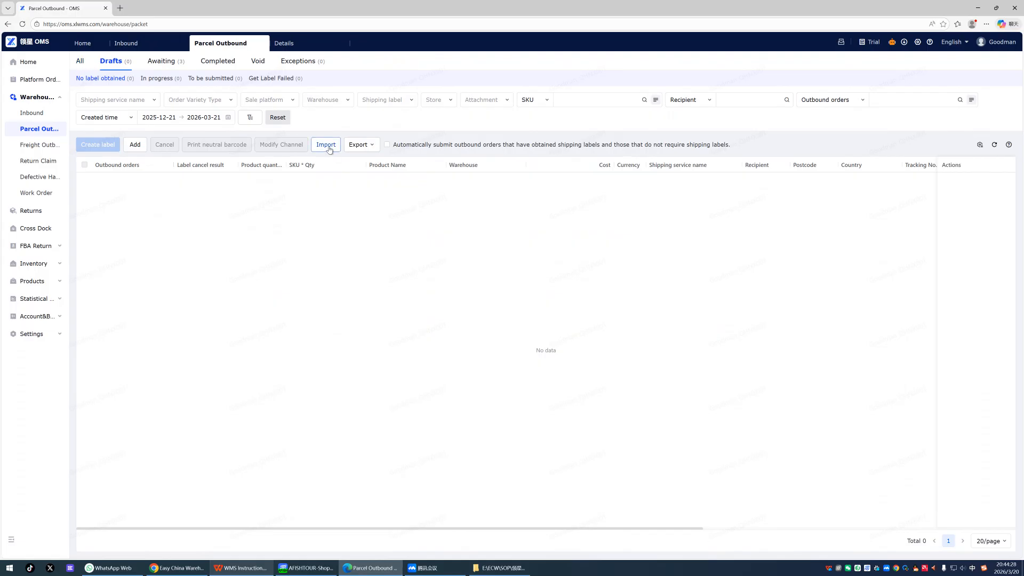
left_click(328, 146)
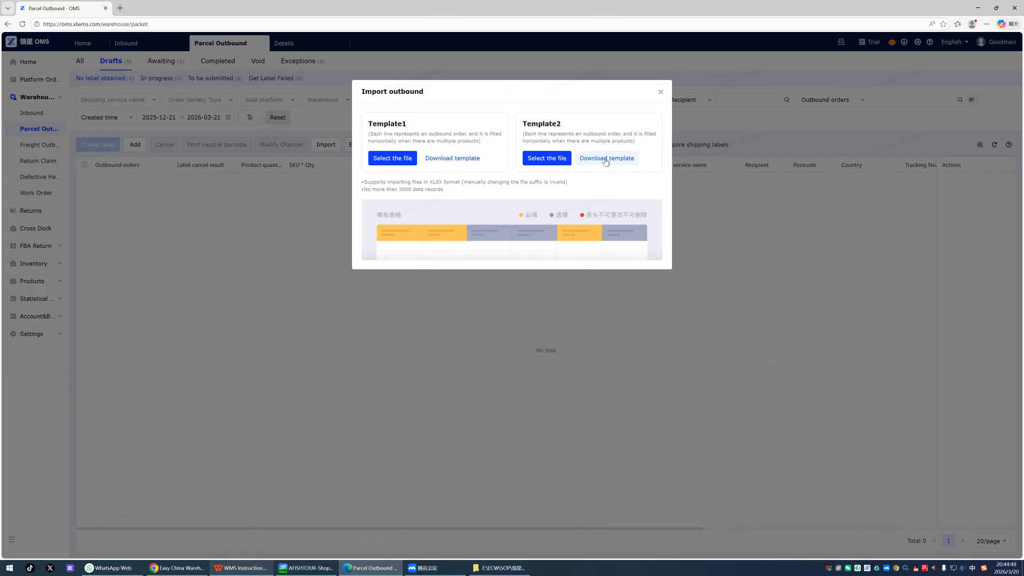
Download the Template1 import file and open ParcelOutbound_Import_1.xlsx in WPS Office to inspect its columns.
left_click(458, 159)
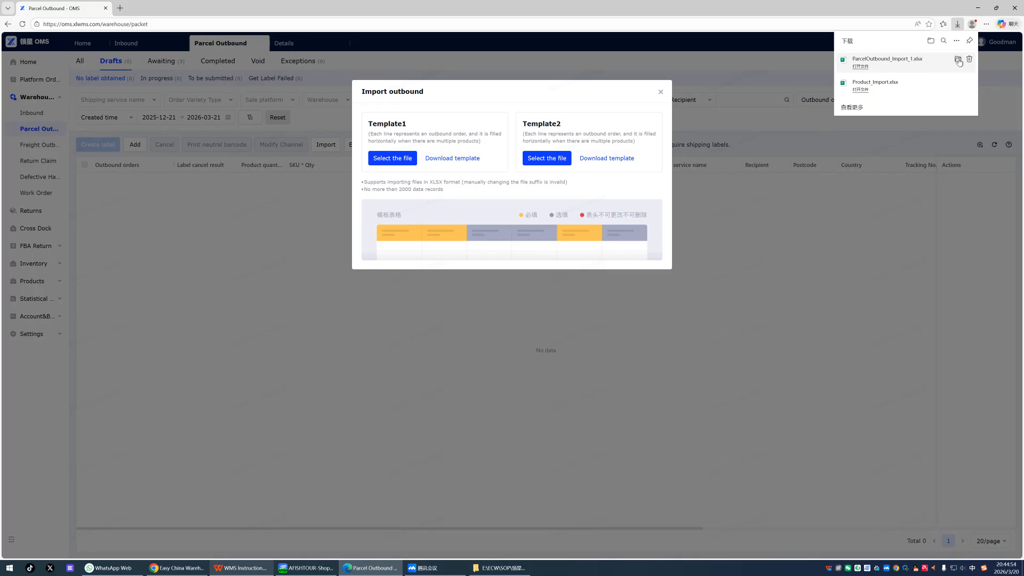
left_click(879, 60)
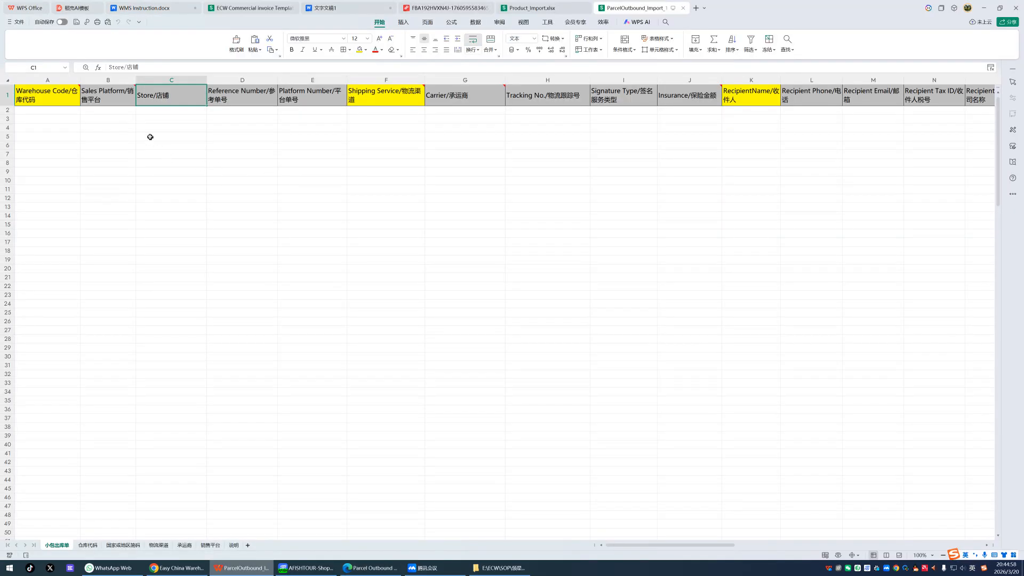
key("shift")
left_click(62, 112)
left_click(146, 112)
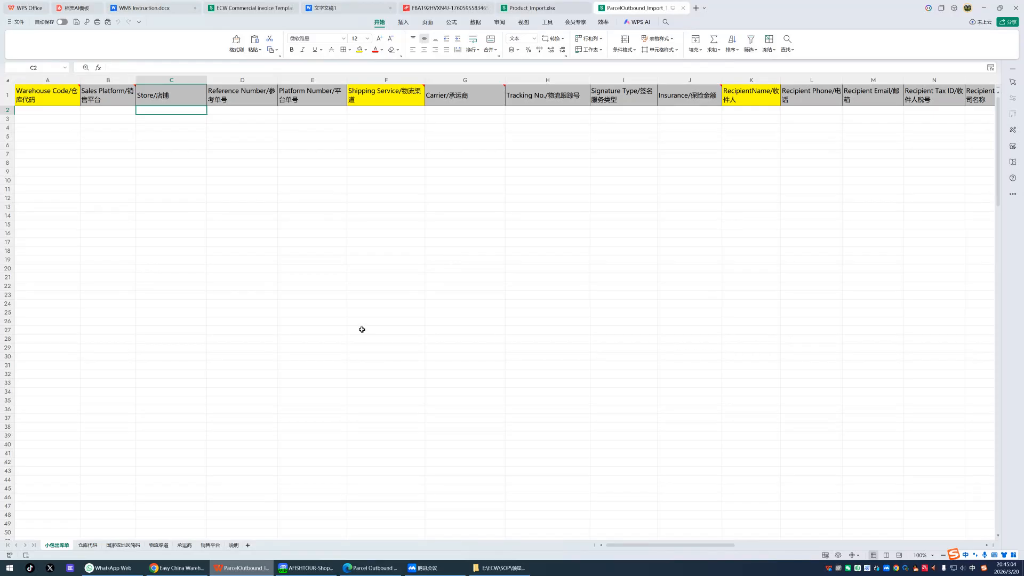
Return to OMS, download the Template2 import file and open ParcelOutbound_Import_2.xlsx in WPS Office.
key("alt+Tab")
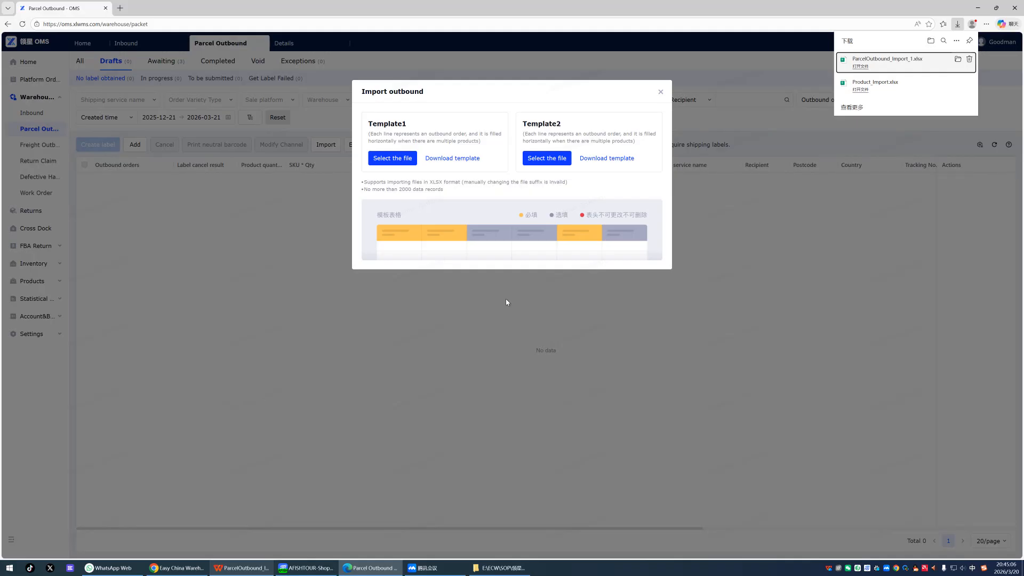
left_click(608, 160)
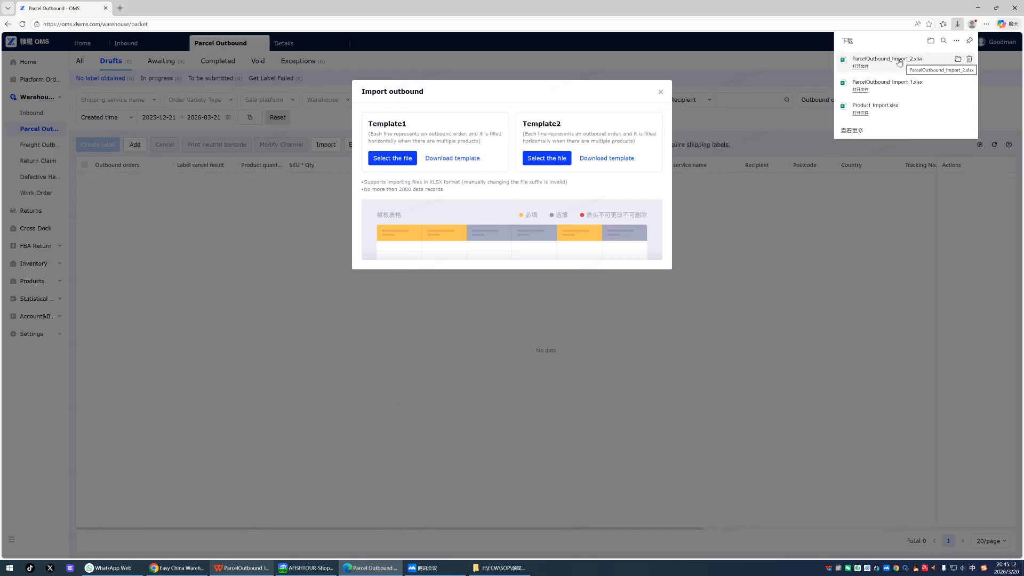
left_click(900, 63)
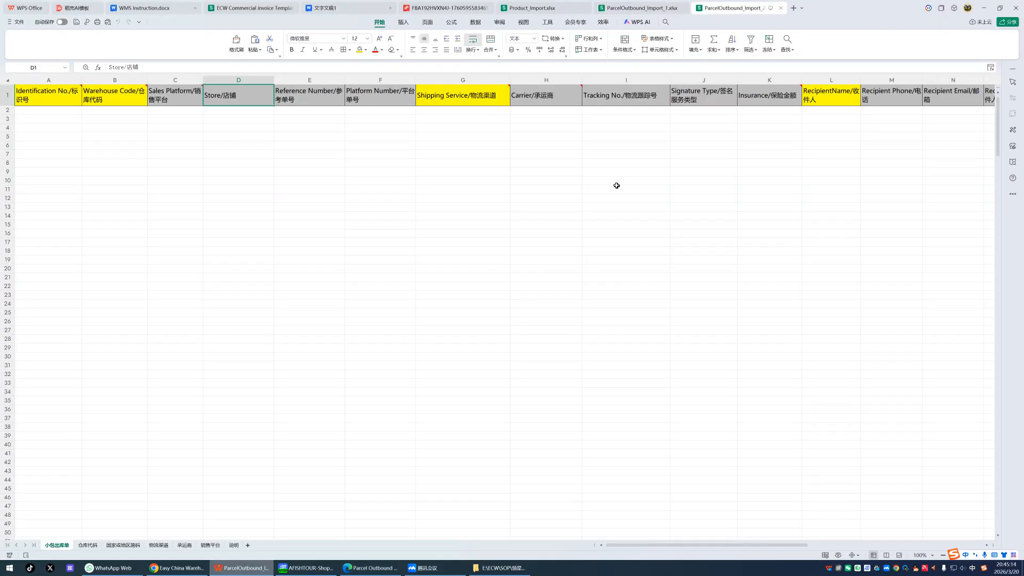
Download the Template1 import file from OMS again and open the new copy, ParcelOutbound_Import_1 (1).xlsx, in WPS Office.
key("alt+Tab")
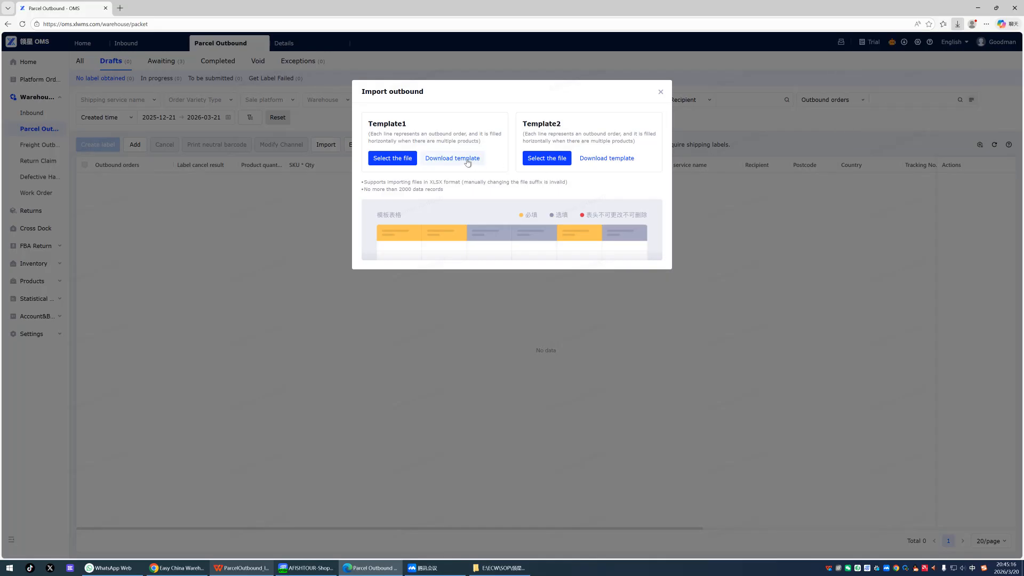
left_click(616, 159)
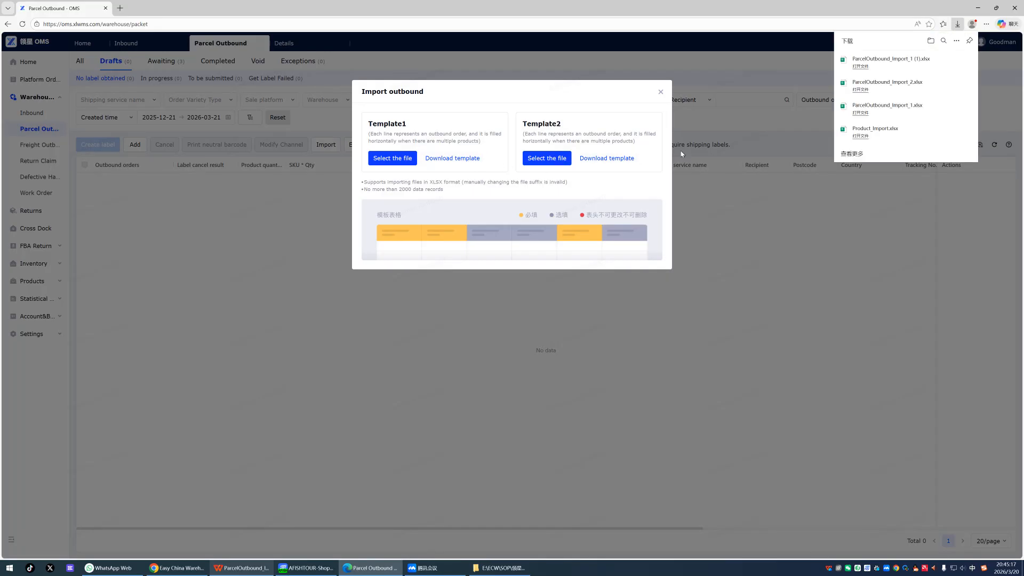
left_click(896, 63)
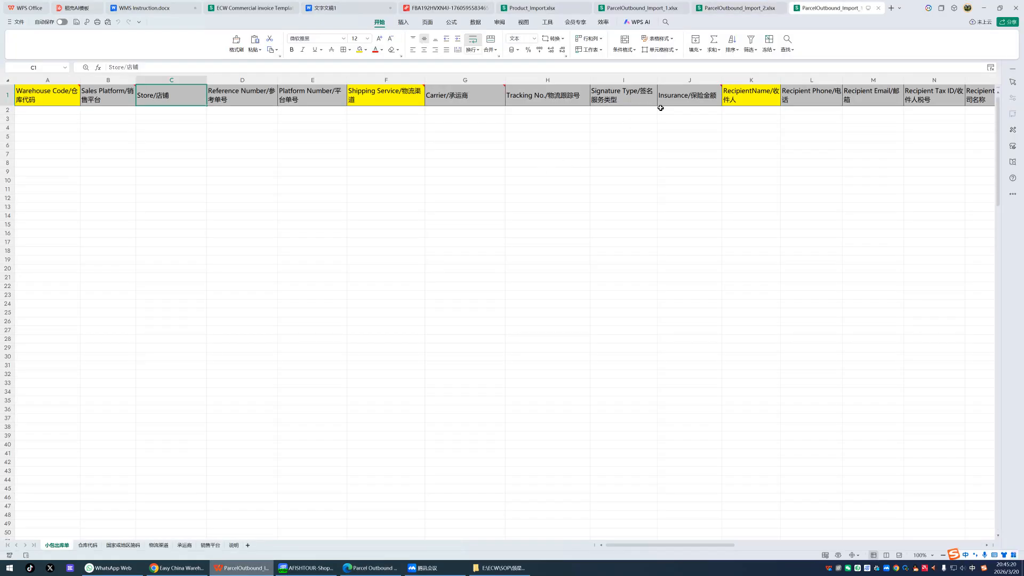
Compare the columns of ParcelOutbound_Import_1.xlsx and ParcelOutbound_Import_2.xlsx, and highlight rows 3 to 17 of Template1's Warehouse Code column.
left_click(743, 8)
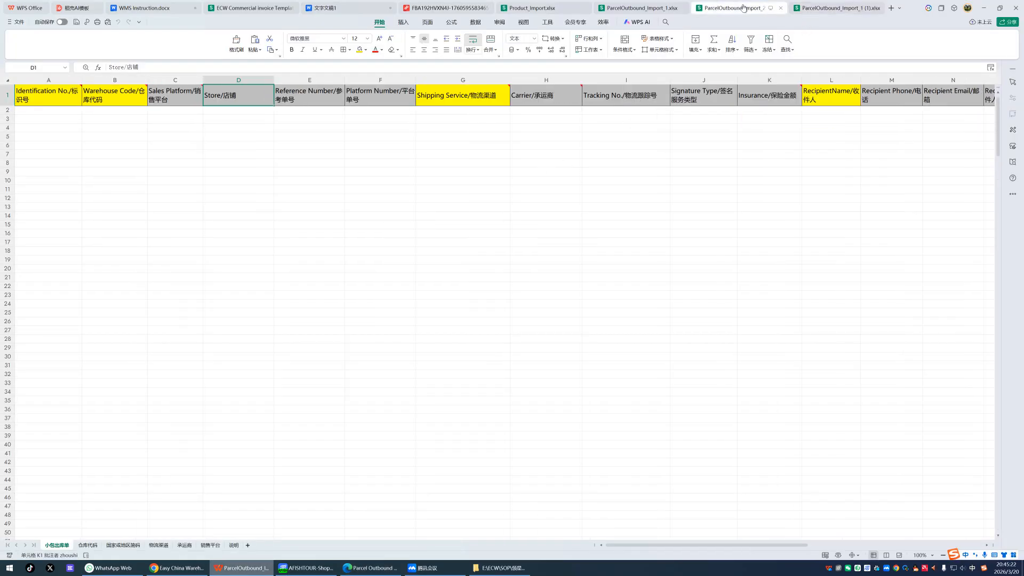
left_click(816, 9)
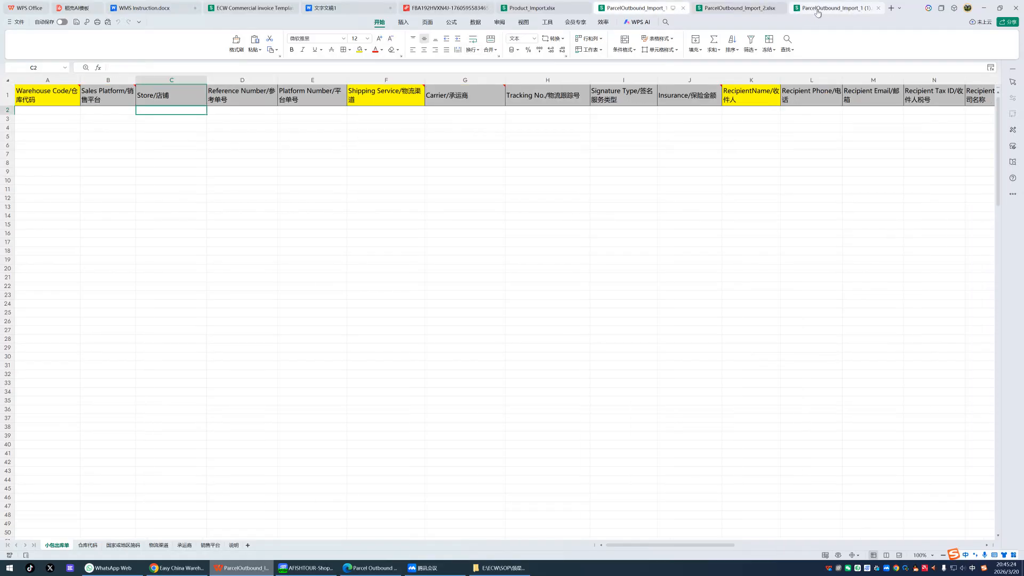
left_click(732, 9)
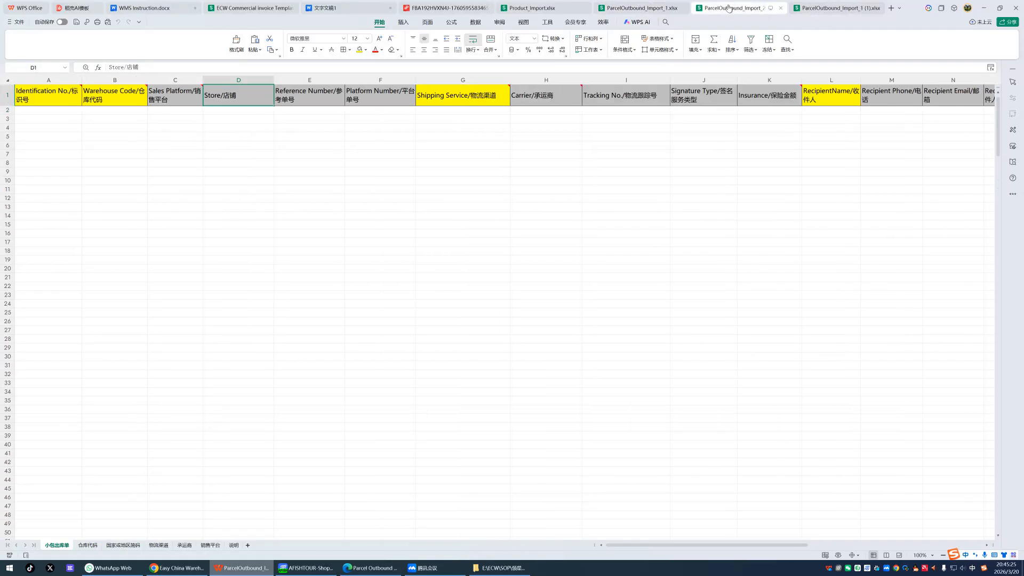
left_click(581, 234)
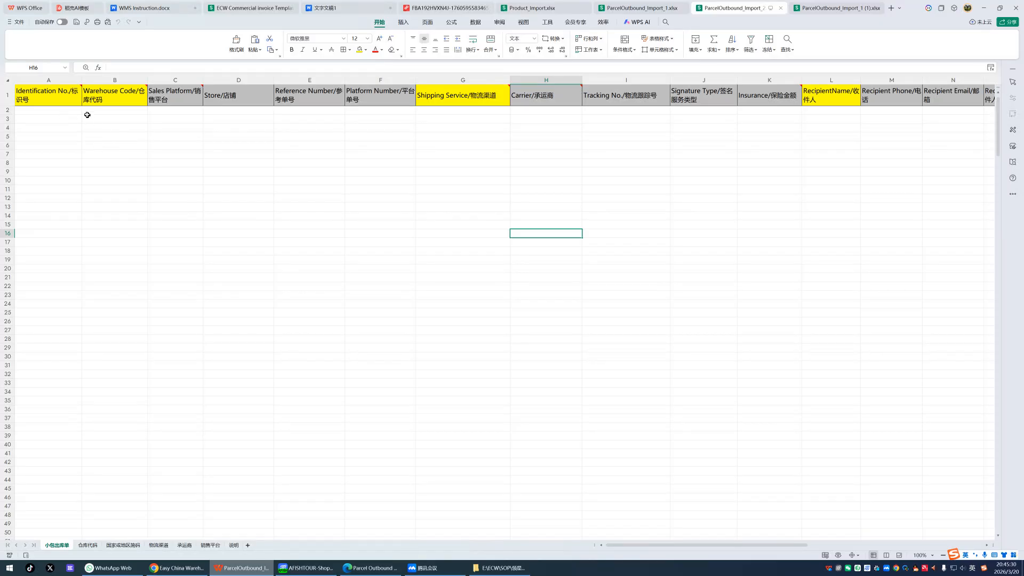
left_click(665, 6)
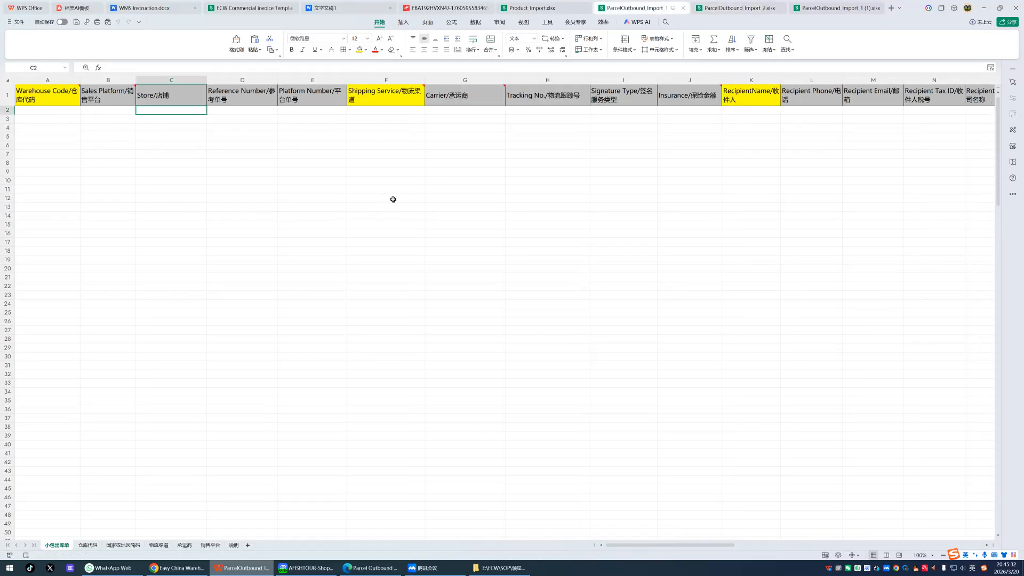
left_click(733, 8)
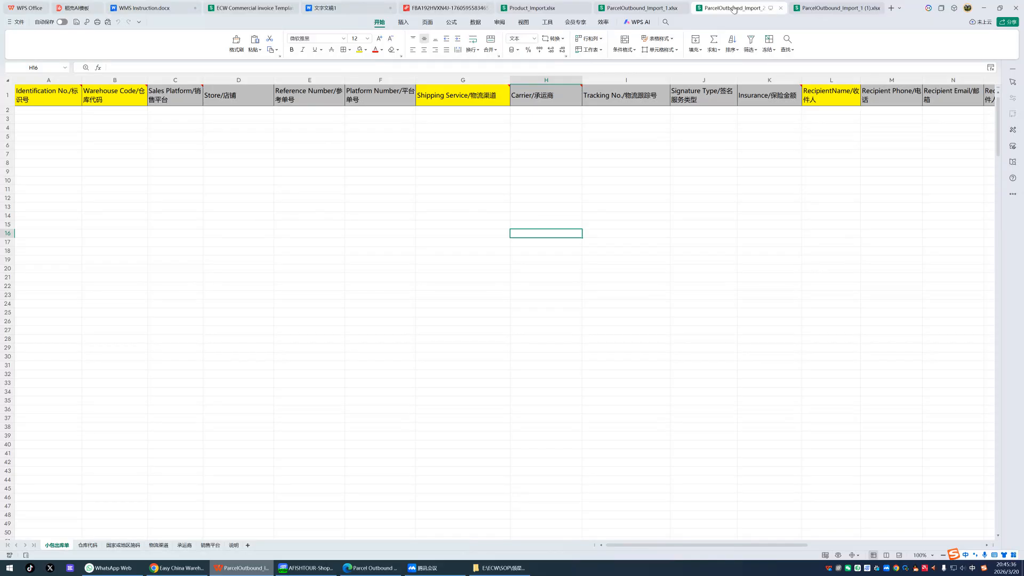
left_click(652, 6)
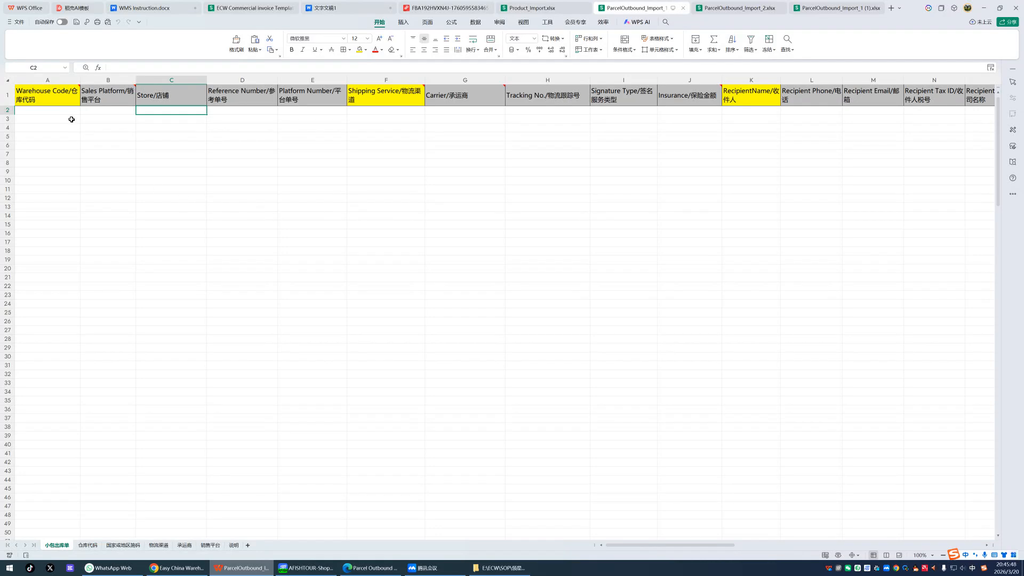
left_click_drag(64, 117, 63, 244)
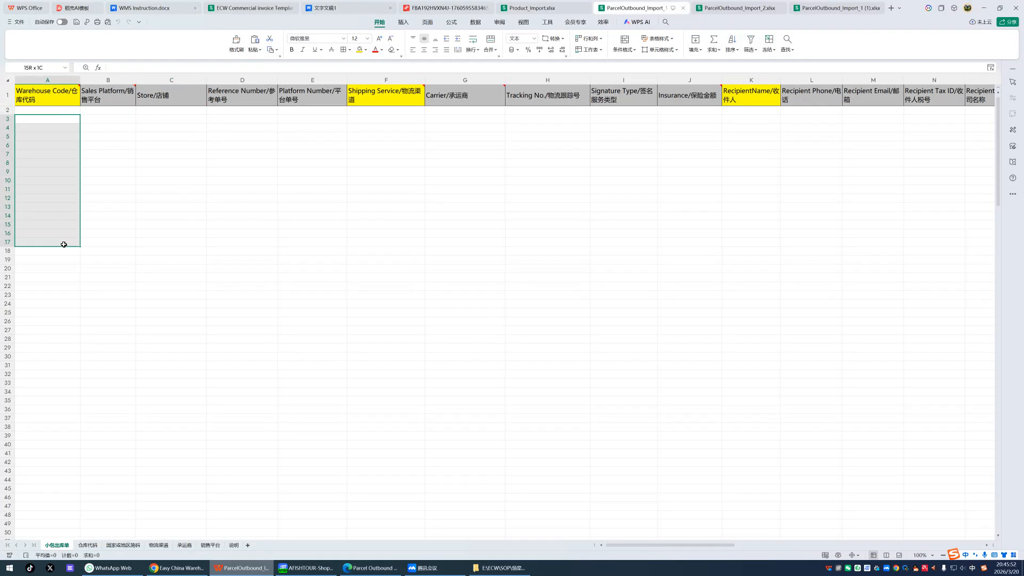
Highlight cells A2 to A4 of the Warehouse Code column, and select the first empty Sales Platform cell.
left_click_drag(63, 244, 64, 244)
left_click_drag(64, 111, 66, 128)
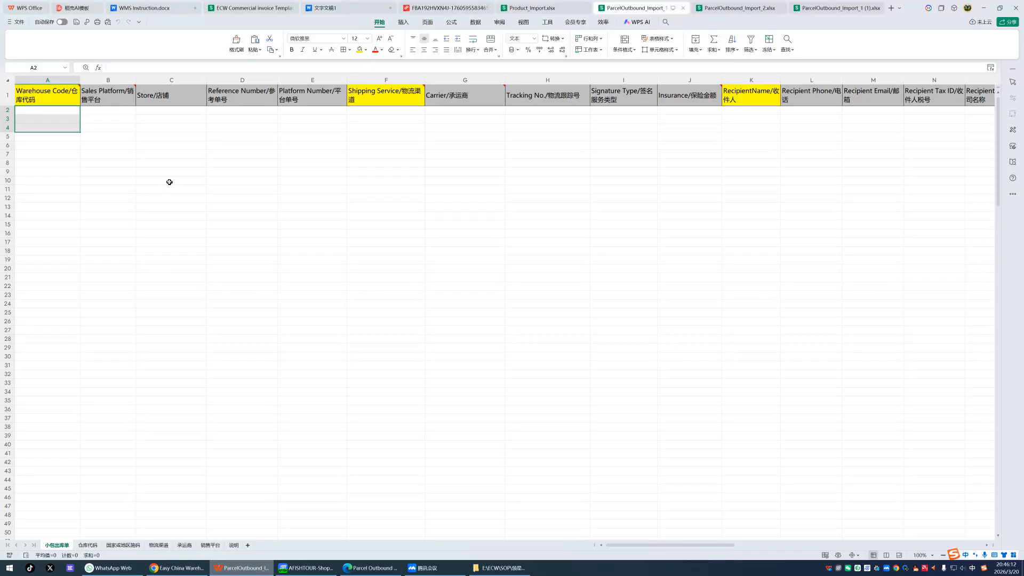
left_click(130, 110)
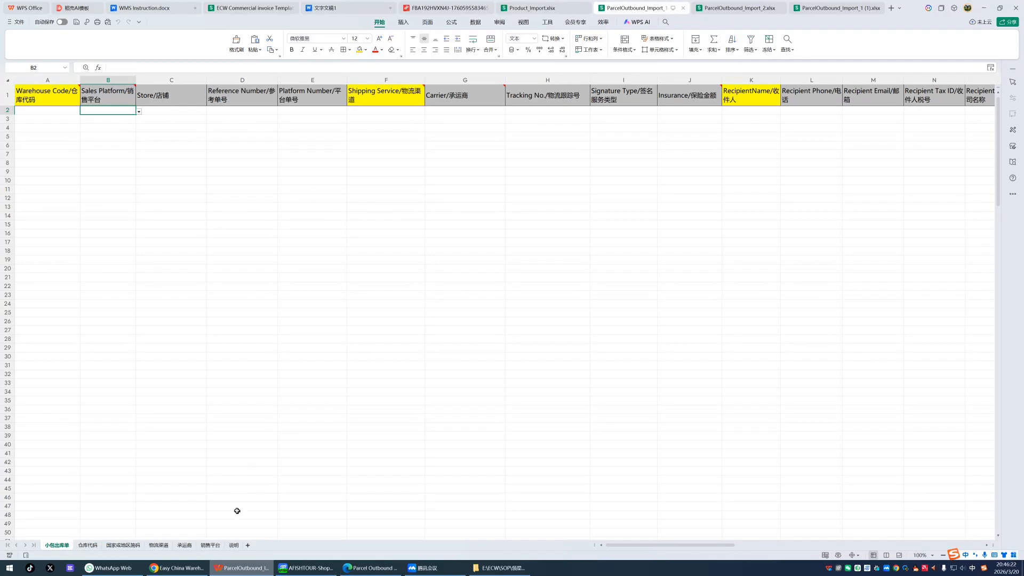
Look up the code for ECW ShenZhen Warehouse on the 仓库代码 sheet and check it against the Warehouse Code column on 小包出库单.
left_click(87, 546)
left_click(158, 449)
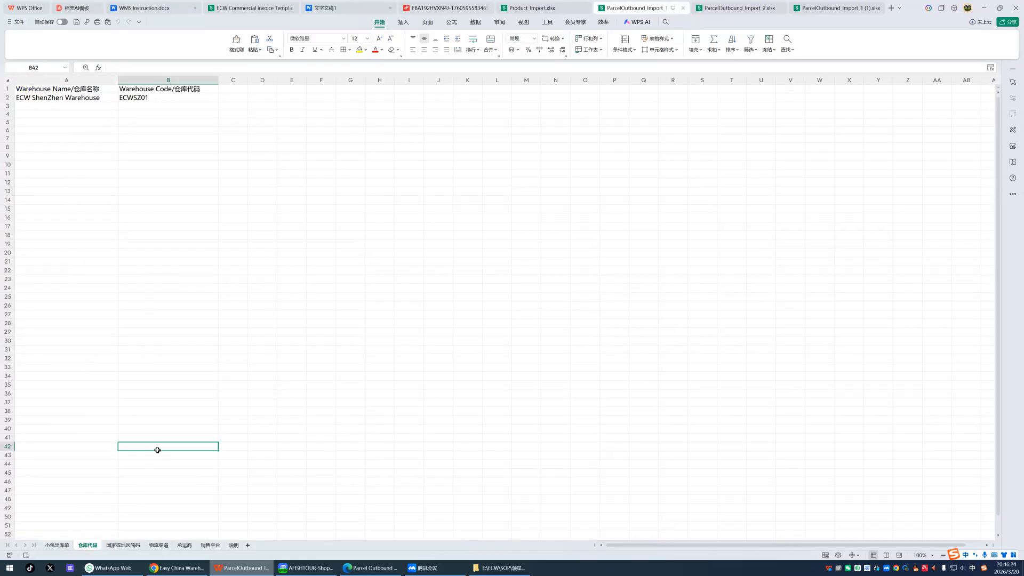
left_click(168, 111)
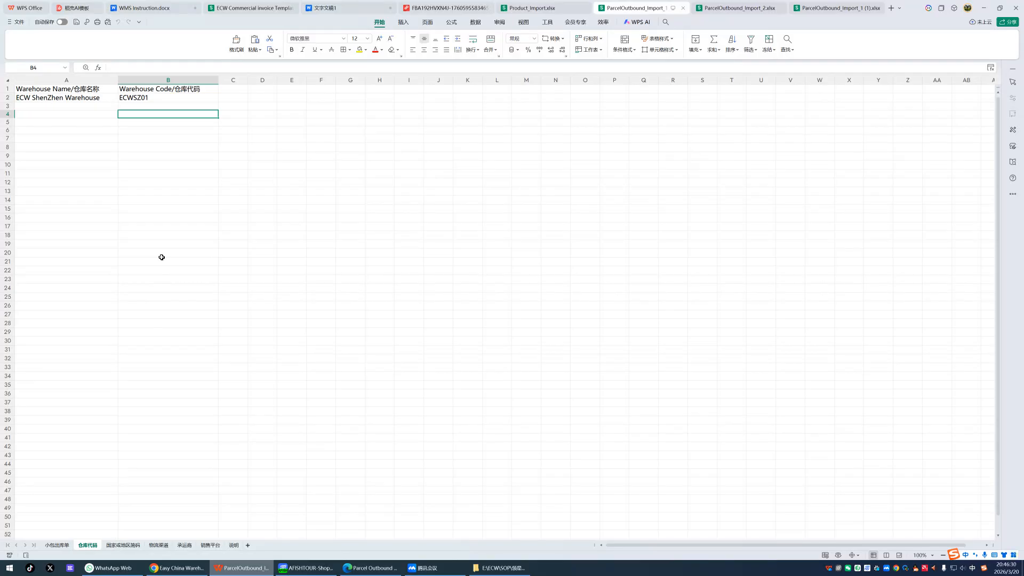
left_click(63, 545)
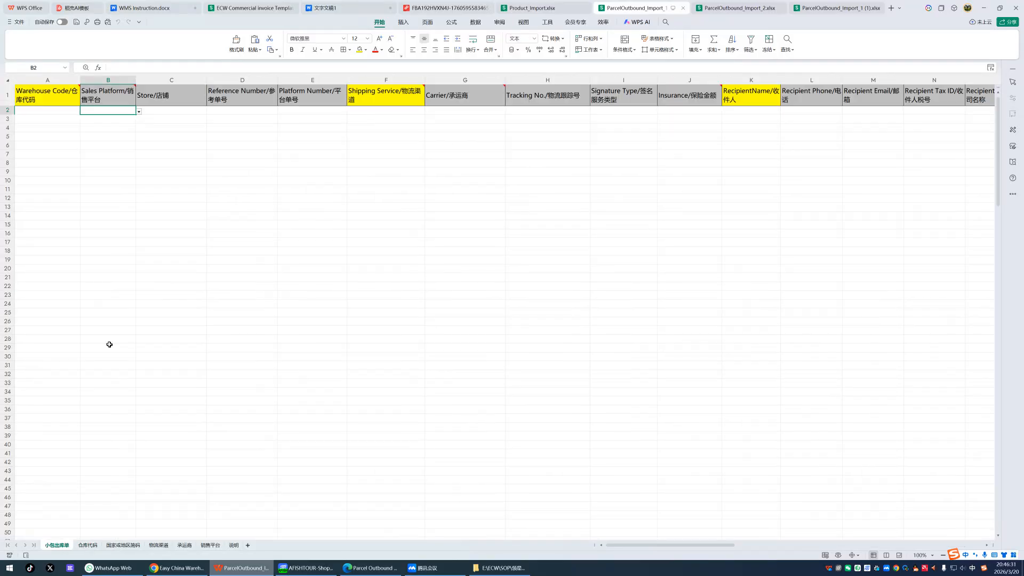
left_click(67, 111)
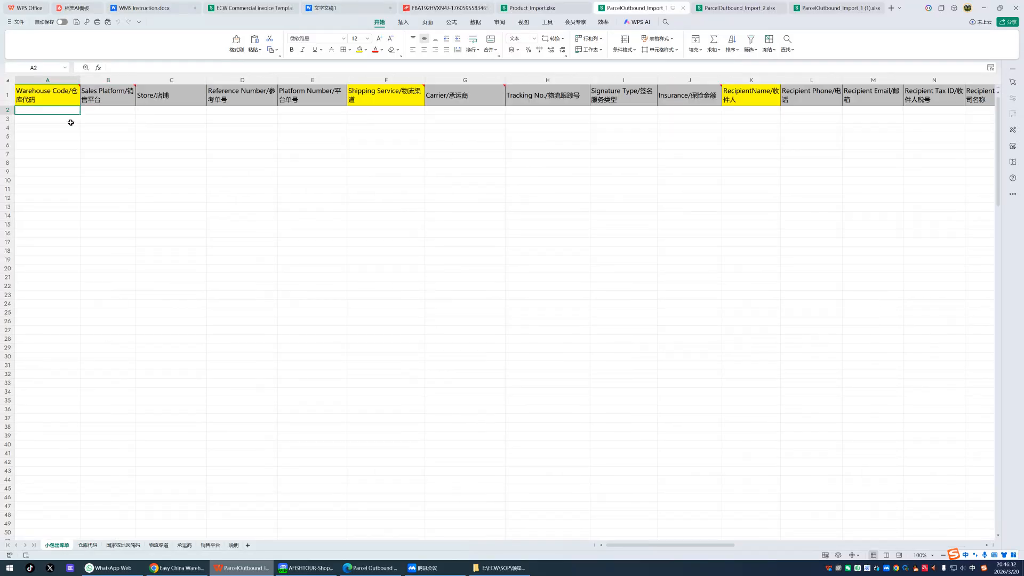
left_click(88, 546)
left_click(168, 97)
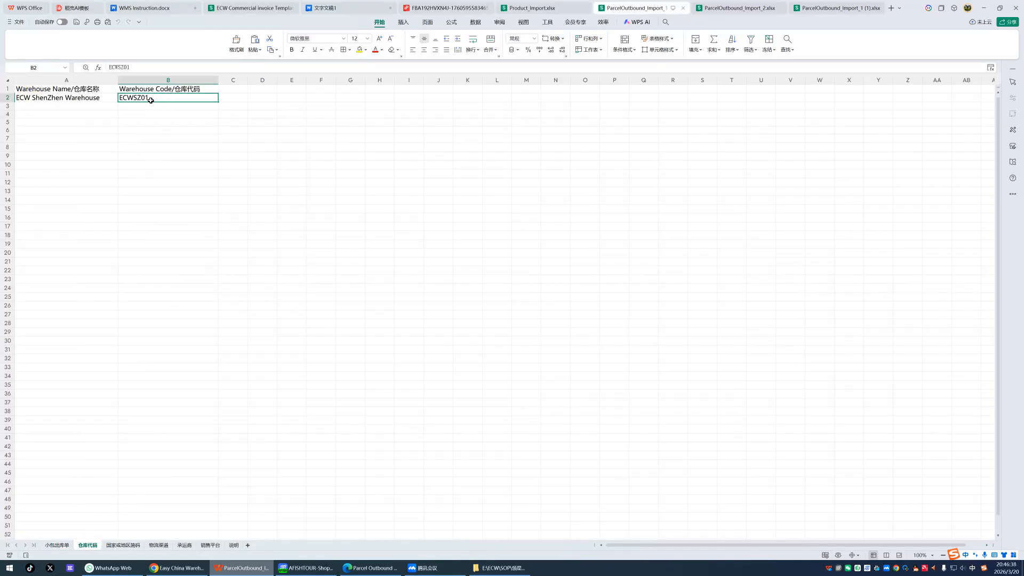
Review the country and region codes on the 国家或地区简码 sheet from the list's start, and return to the 小包出库单 sheet.
left_click(131, 546)
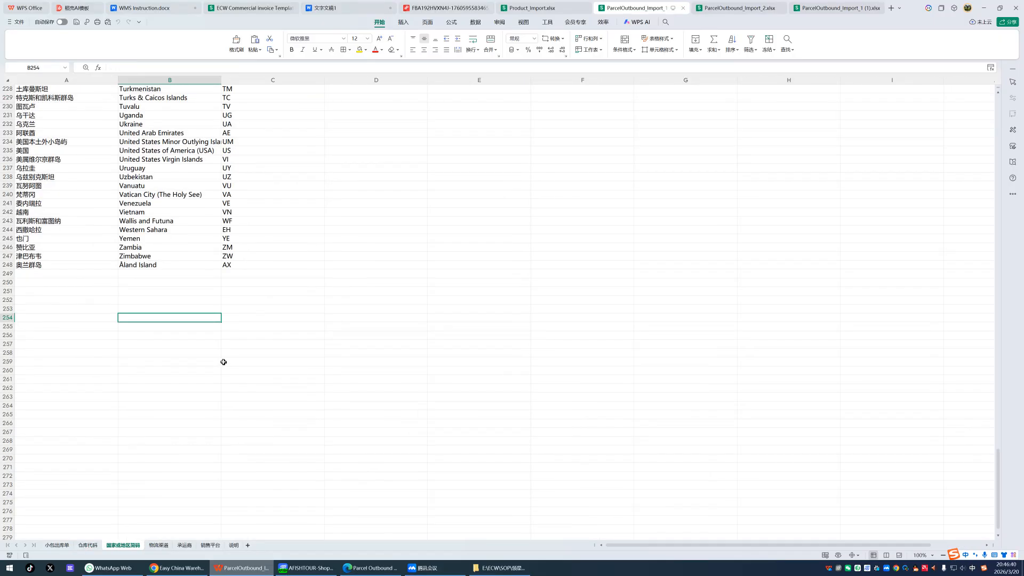
scroll(172, 134, "up", 9)
scroll(195, 203, "up", 20)
scroll(204, 207, "up", 20)
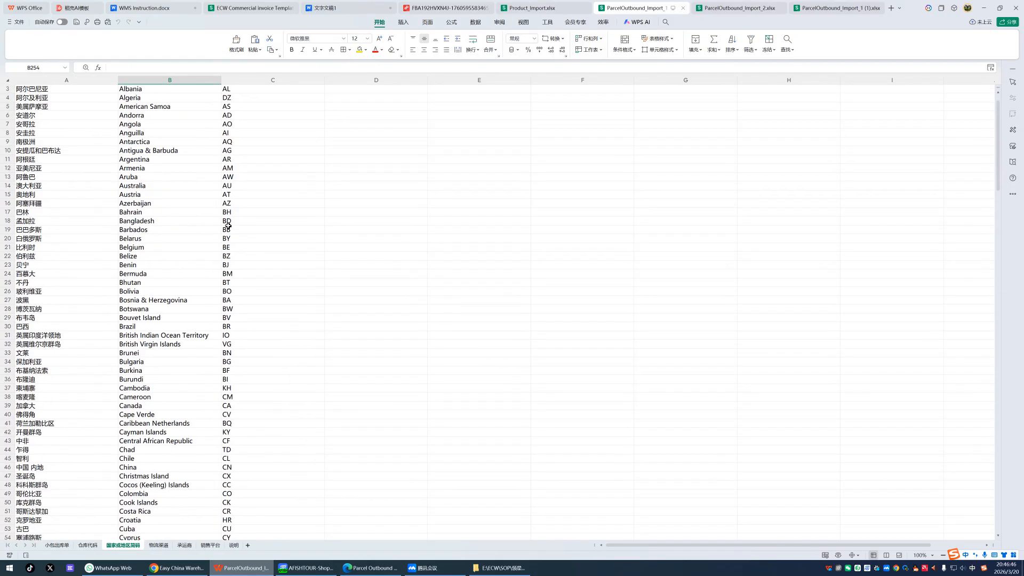
scroll(228, 226, "up", 1)
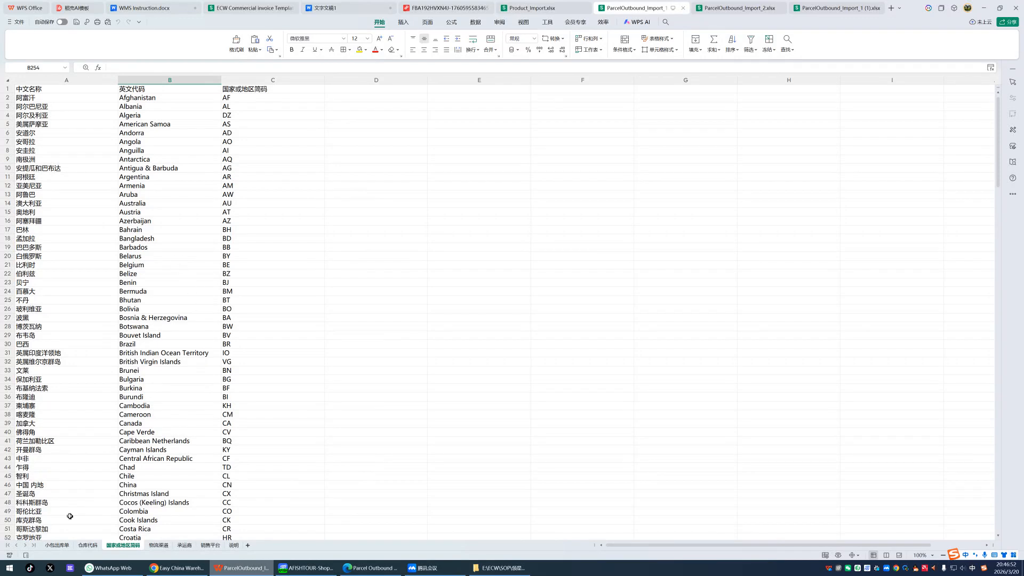
left_click(62, 547)
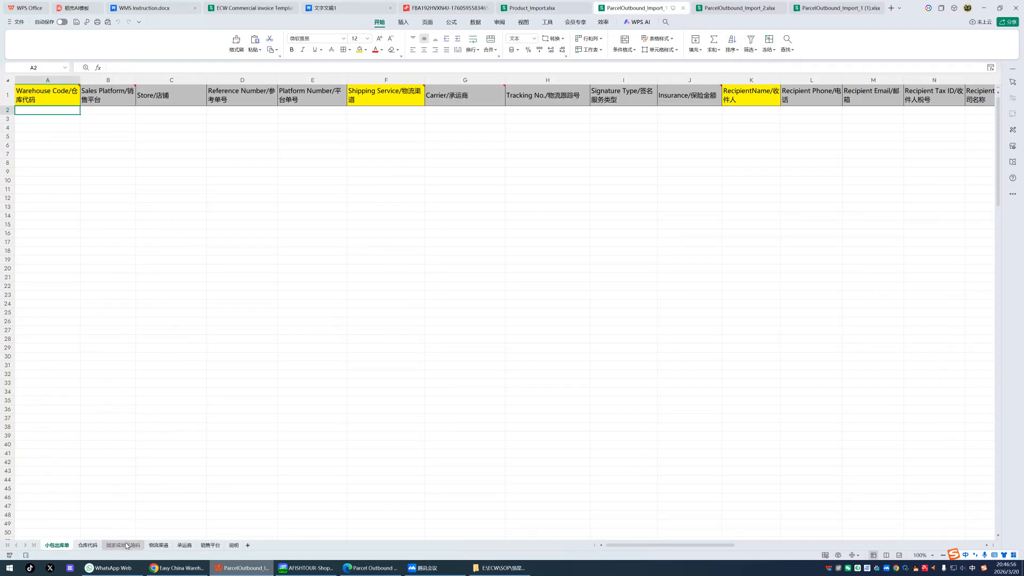
Review the shipping service codes on the 物流渠道 sheet, picking out the ECW Select for me row and its bound warehouse.
left_click(160, 548)
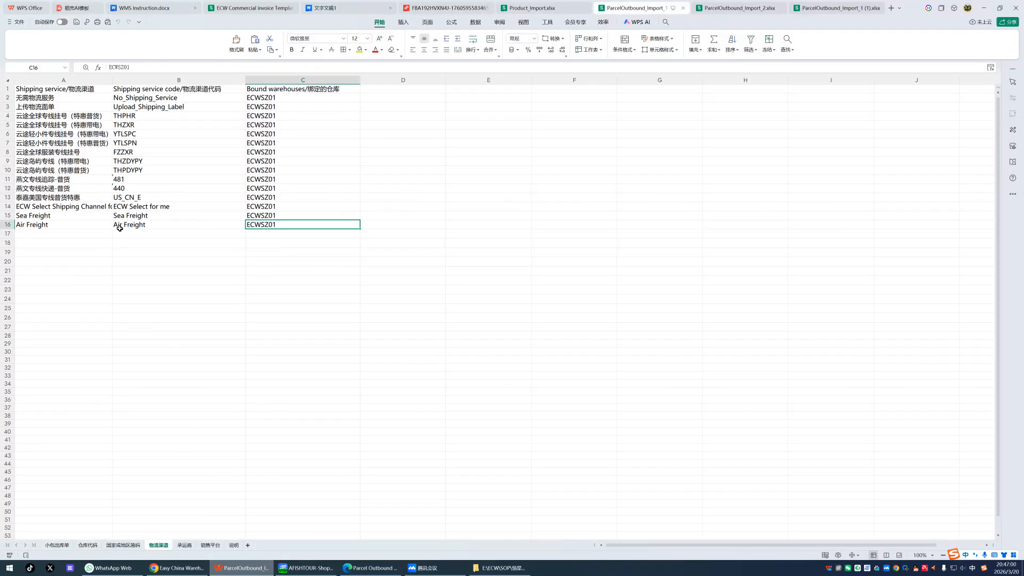
left_click(161, 207)
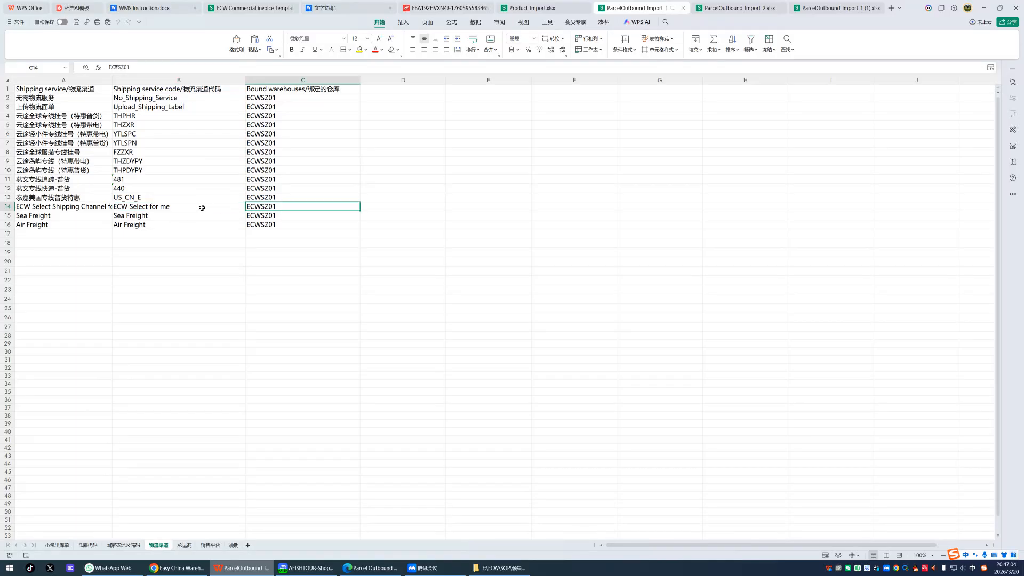
left_click(280, 209)
Read through the supported sales platforms on the 销售平台 sheet.
left_click(212, 546)
scroll(152, 438, "down", 6)
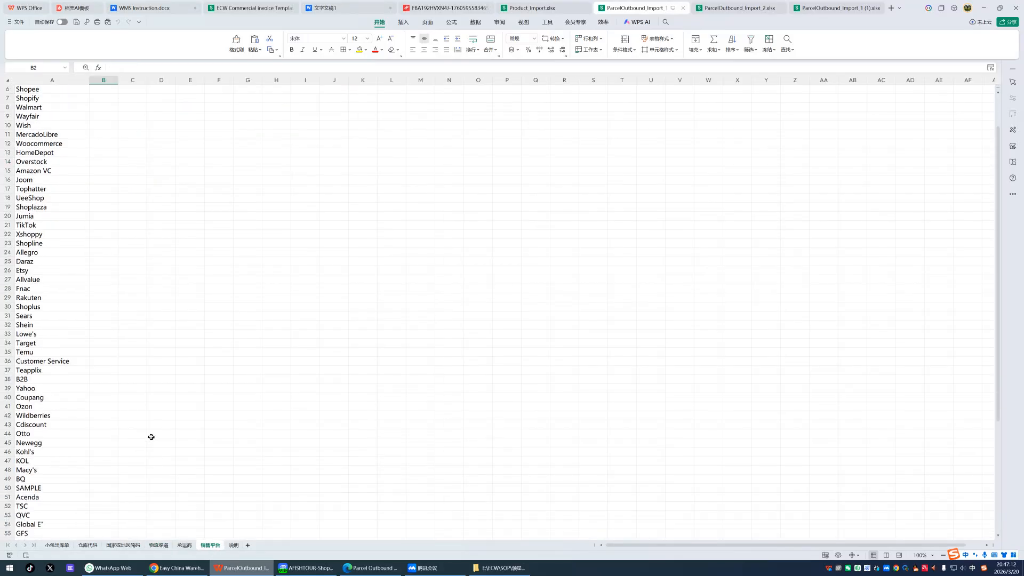
scroll(152, 438, "down", 4)
scroll(152, 438, "up", 5)
scroll(152, 438, "up", 3)
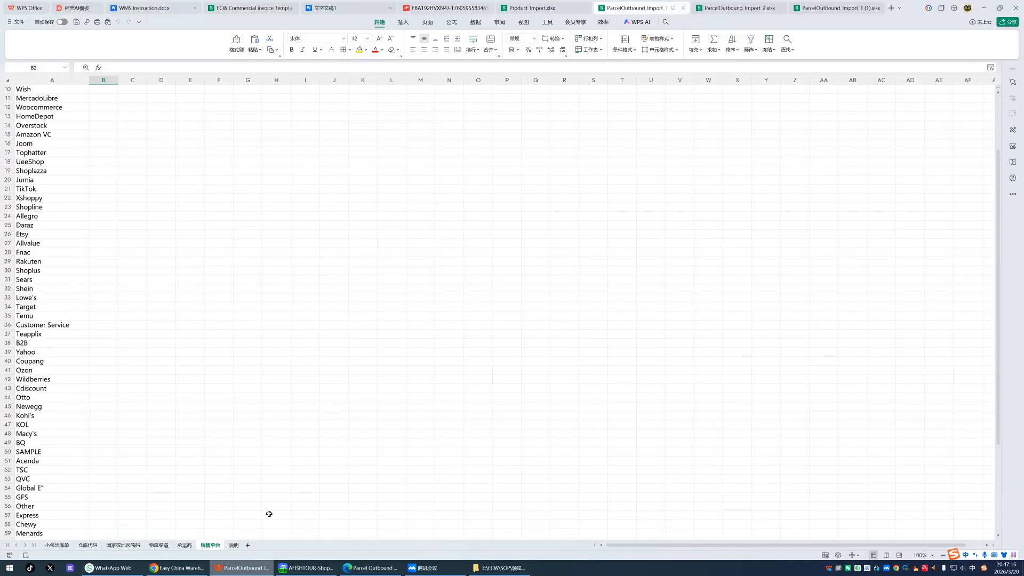
Review the carrier names and carrier codes on the 承运商 sheet.
left_click(184, 545)
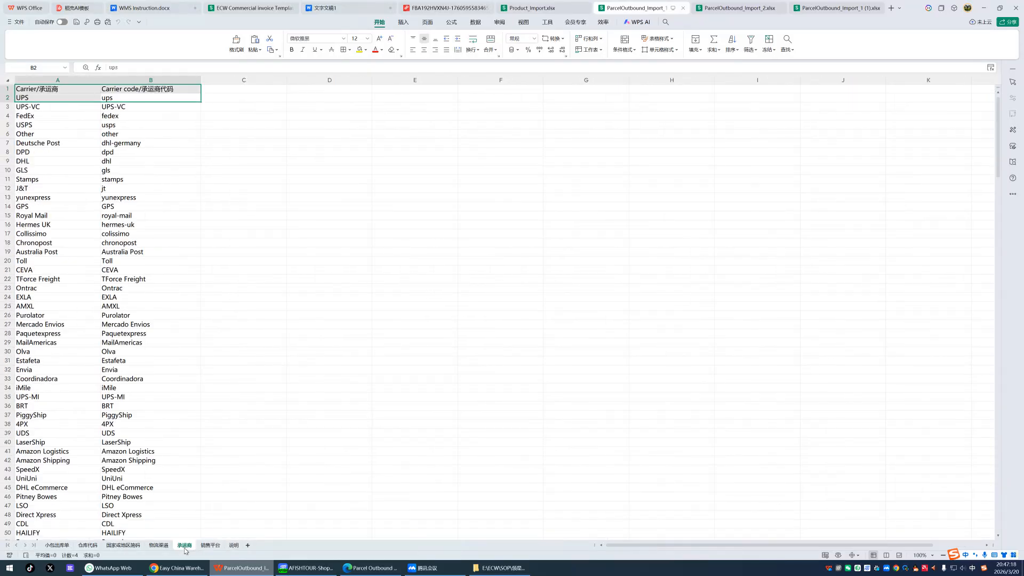
scroll(226, 511, "down", 2)
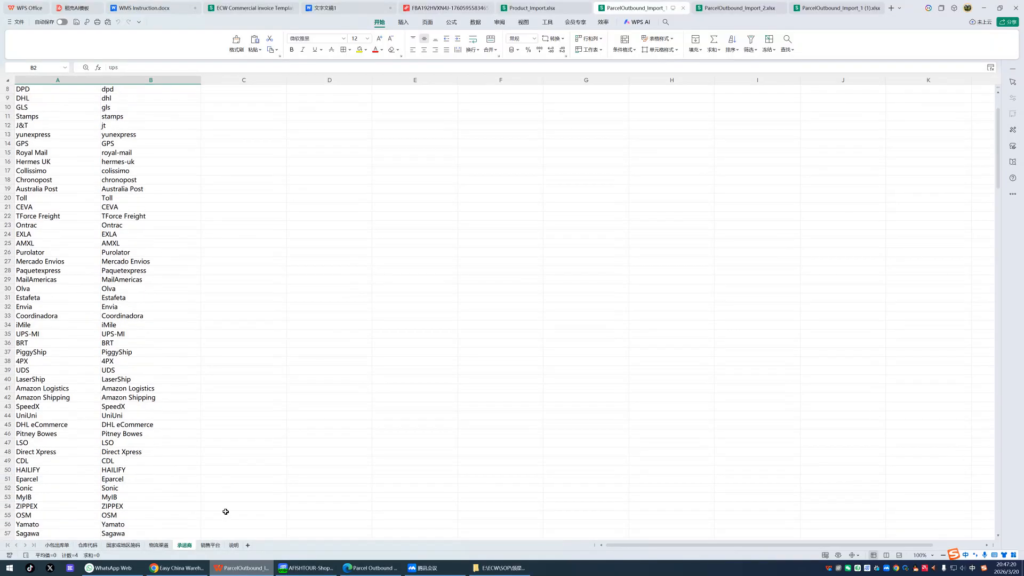
scroll(225, 512, "up", 2)
Open the 说明 sheet and examine its filling instructions and the first columns of the two sample orders.
left_click(234, 545)
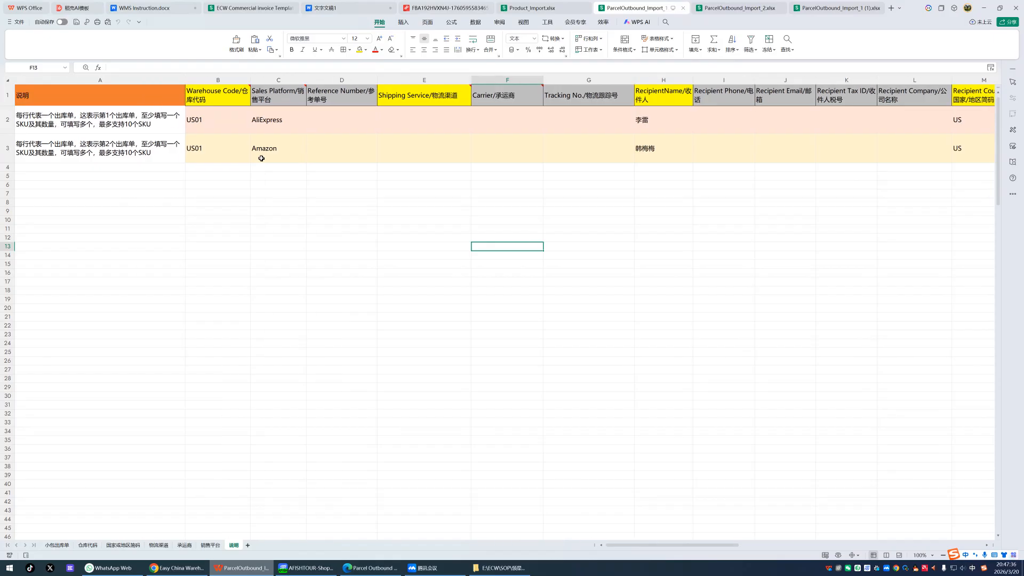
scroll(560, 144, "right", 3)
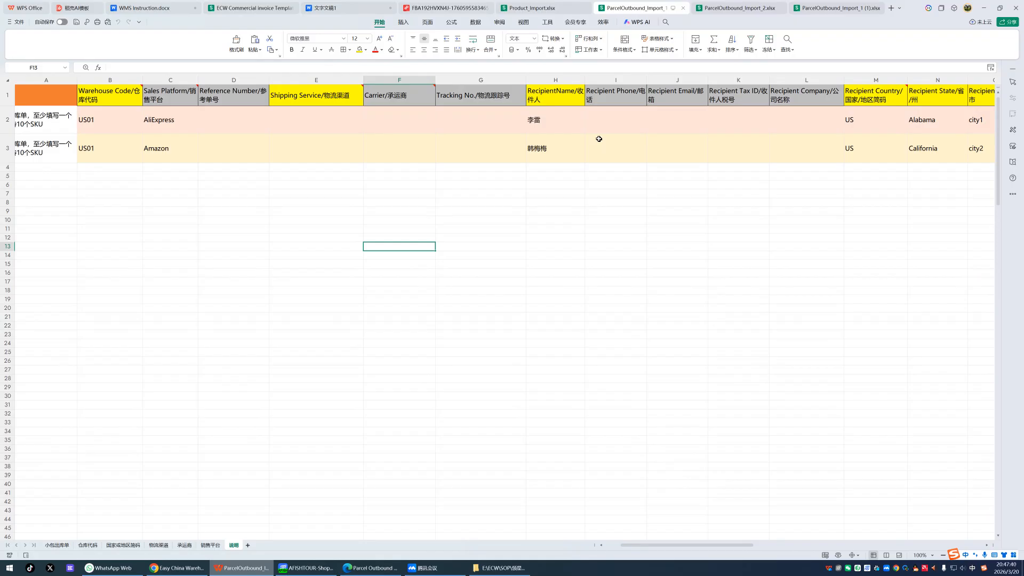
scroll(600, 139, "left", 3)
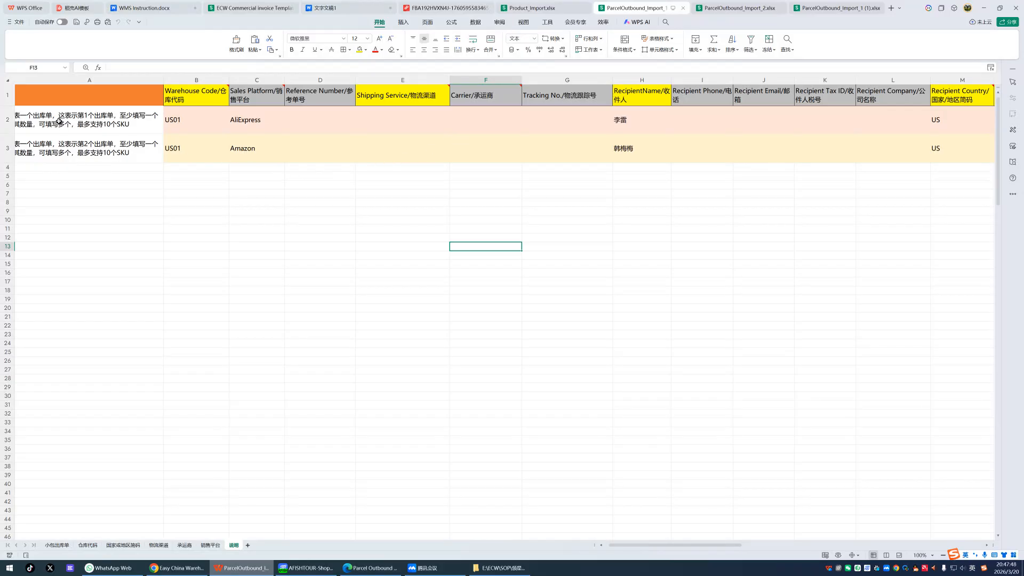
scroll(74, 121, "left", 1)
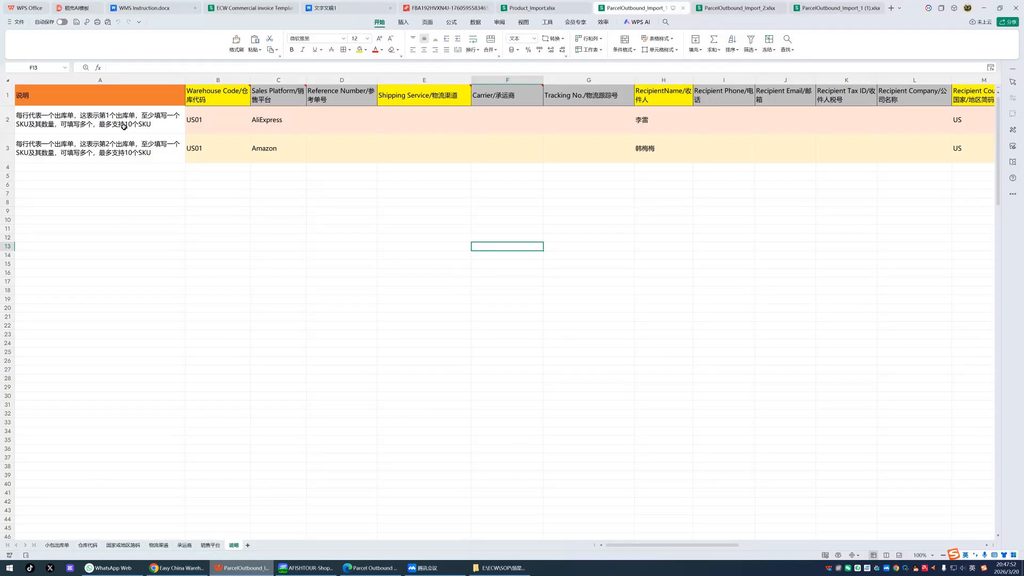
Examine the sample orders' recipient address, SKU and quantity columns on the 说明 sheet through to Quantity10.
scroll(363, 171, "right", 3)
scroll(504, 181, "right", 5)
scroll(588, 174, "right", 3)
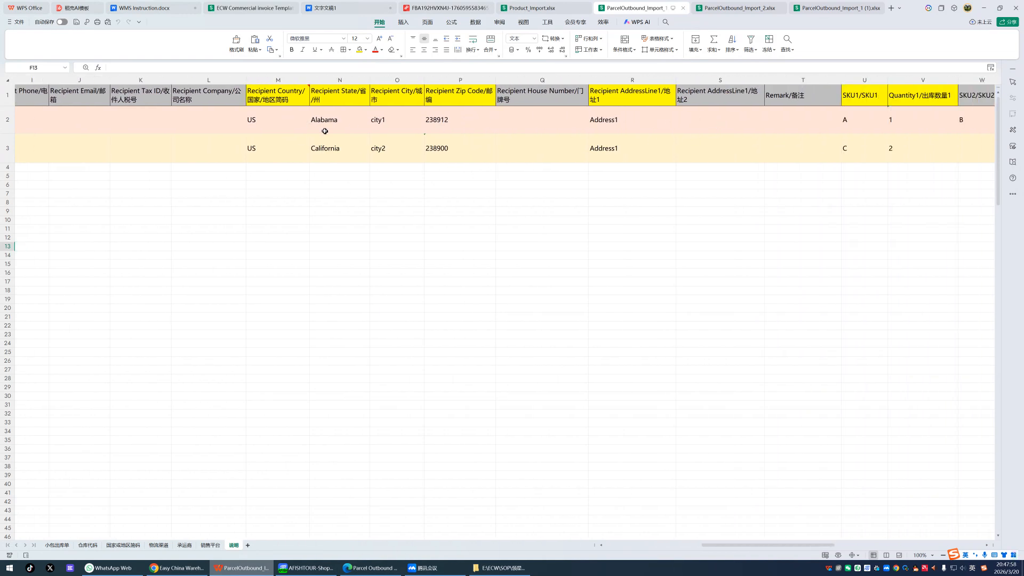
scroll(614, 167, "right", 4)
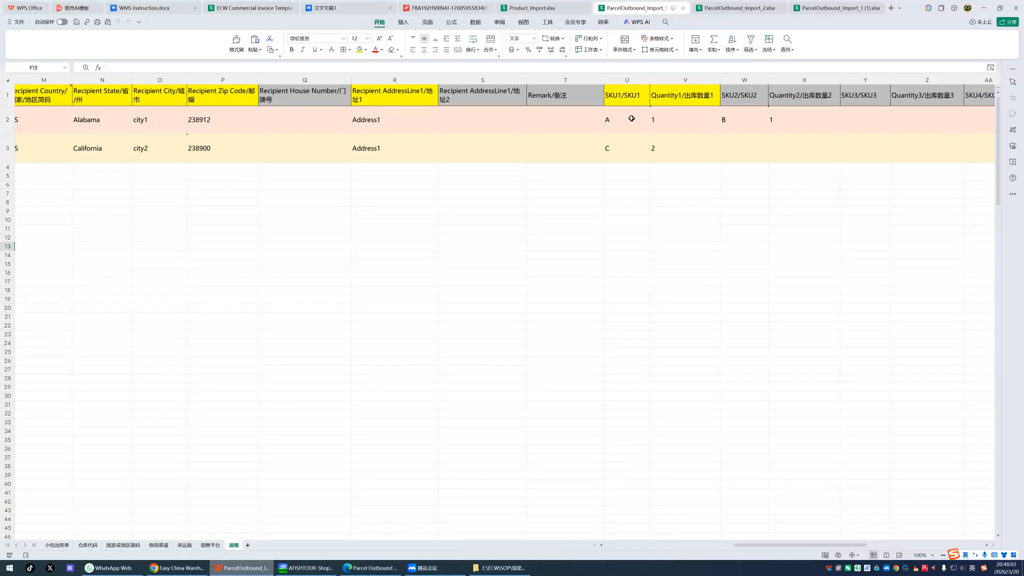
scroll(632, 119, "left", 3)
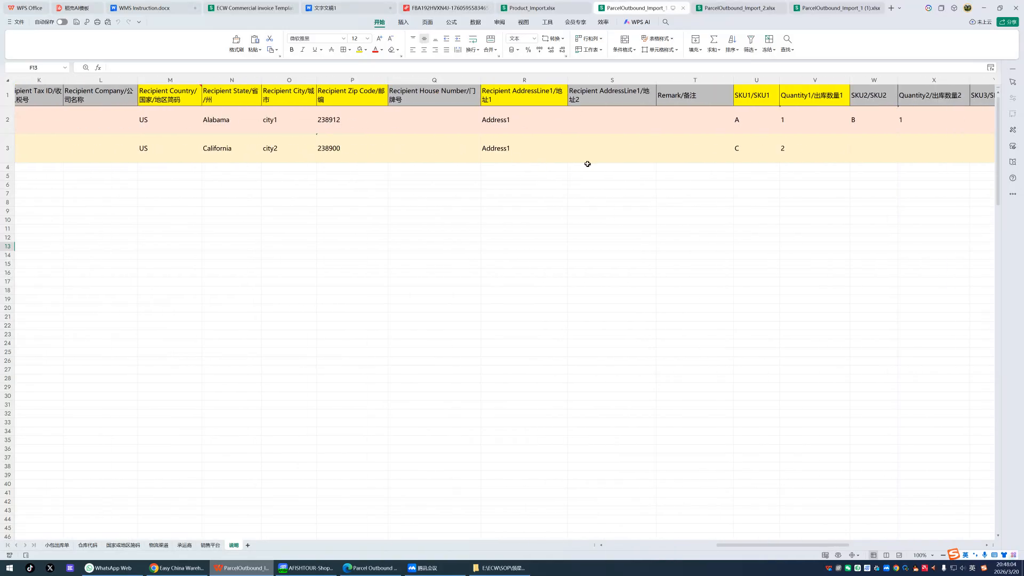
scroll(588, 163, "right", 2)
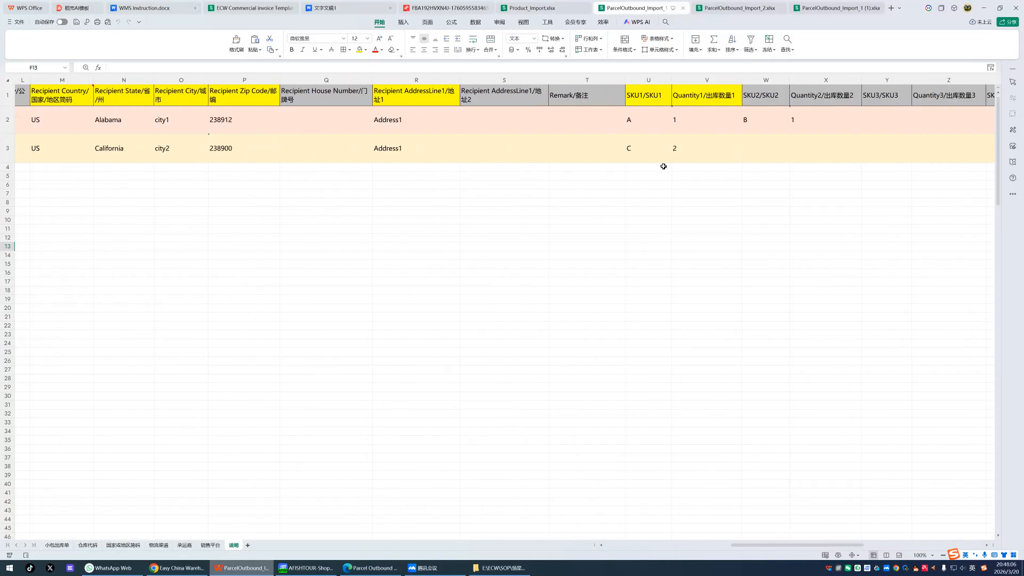
scroll(663, 166, "right", 5)
scroll(664, 167, "right", 8)
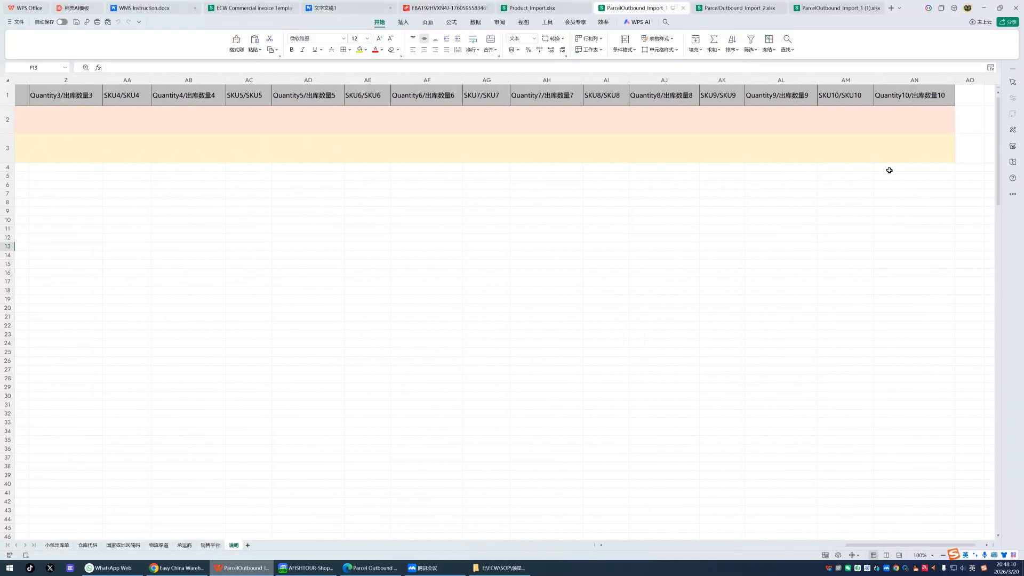
scroll(896, 168, "right", 2)
Recheck the sample orders' SKU, quantity and address entries, working back to the Sales Platform and Shipping Service columns.
scroll(812, 167, "left", 8)
scroll(363, 175, "left", 2)
scroll(362, 176, "left", 5)
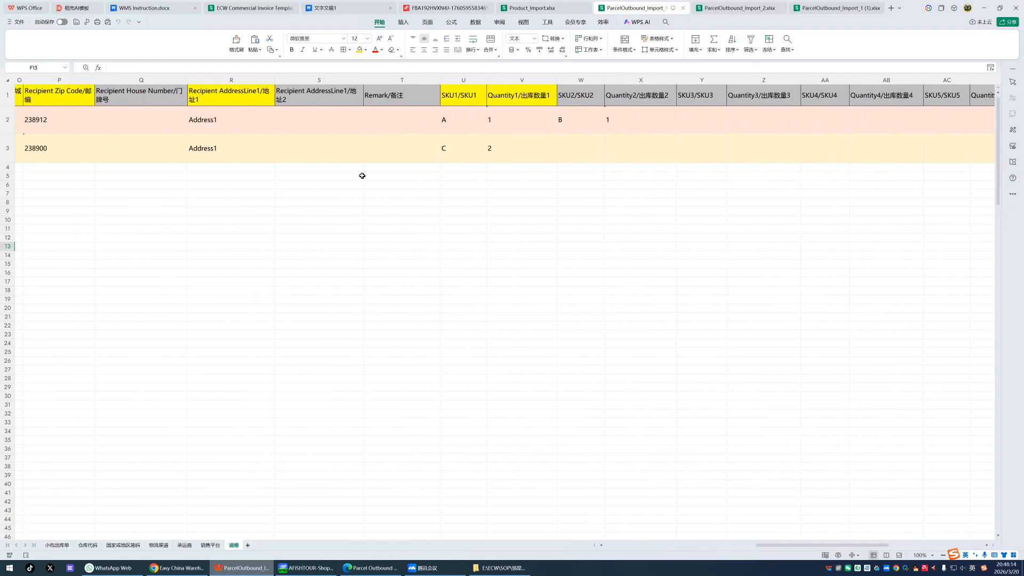
scroll(362, 176, "left", 1)
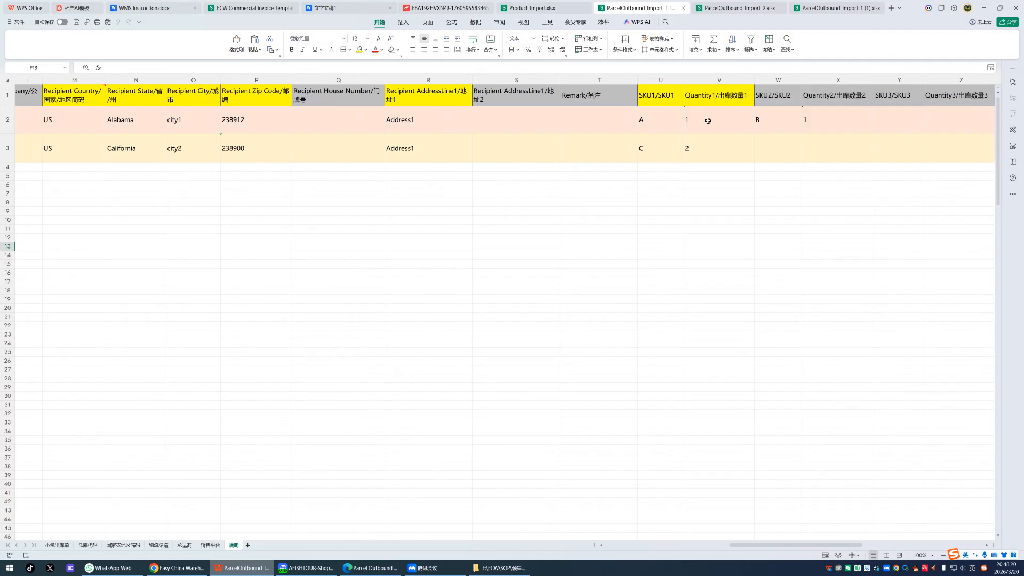
scroll(708, 121, "left", 2)
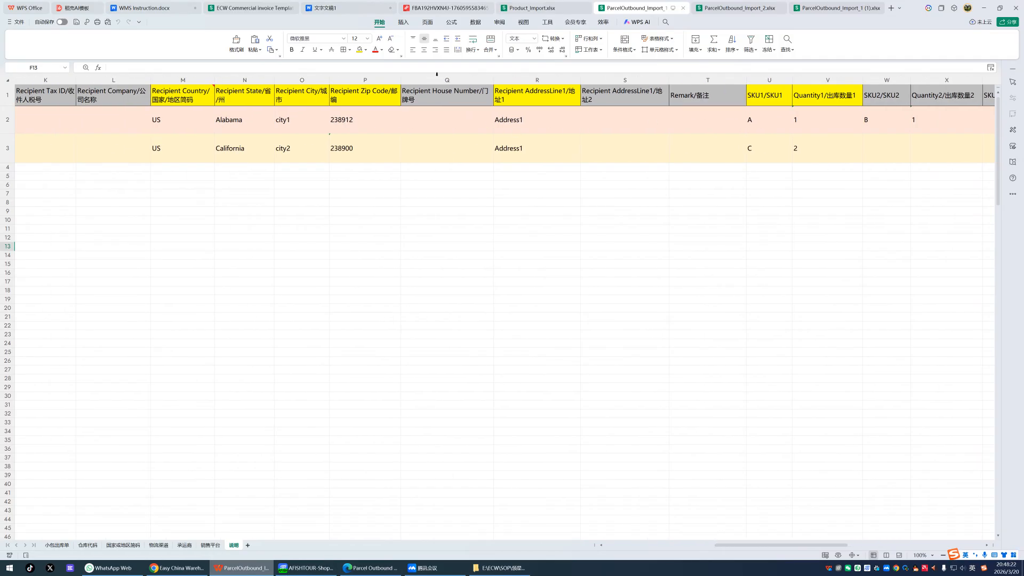
scroll(457, 173, "left", 2)
scroll(393, 169, "left", 3)
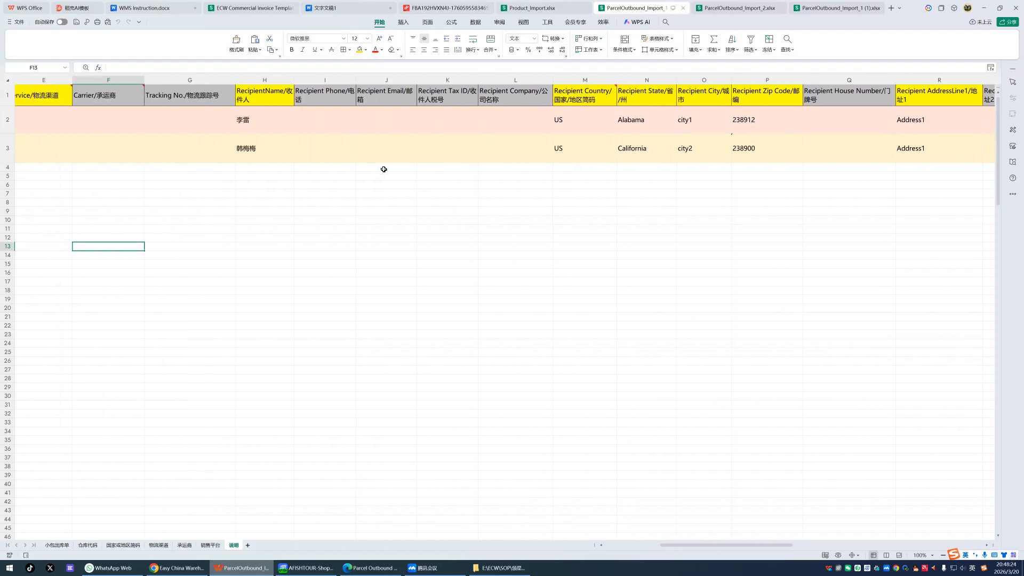
scroll(281, 141, "left", 1)
scroll(282, 141, "left", 2)
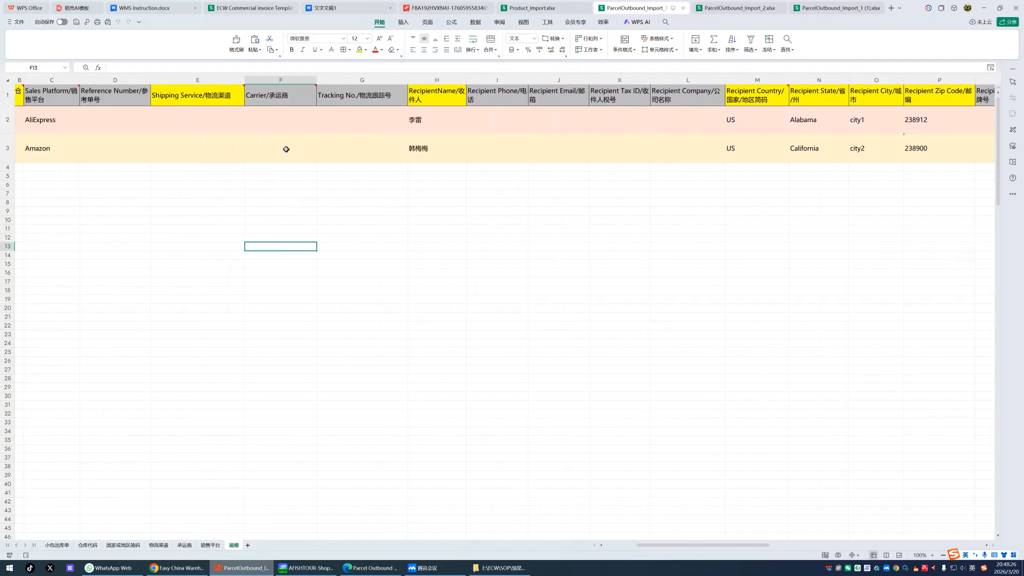
Highlight the first sample order's Recipient Phone and Recipient Email cells, review the sample rows, and switch to WMS Instruction.docx.
left_click_drag(504, 116, 549, 123)
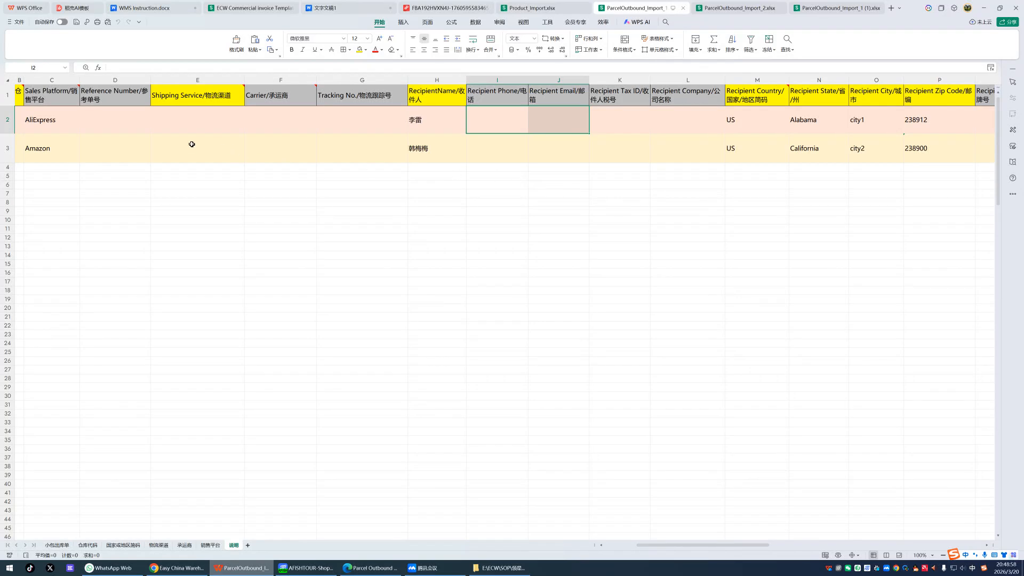
scroll(160, 143, "left", 1)
scroll(160, 143, "left", 1)
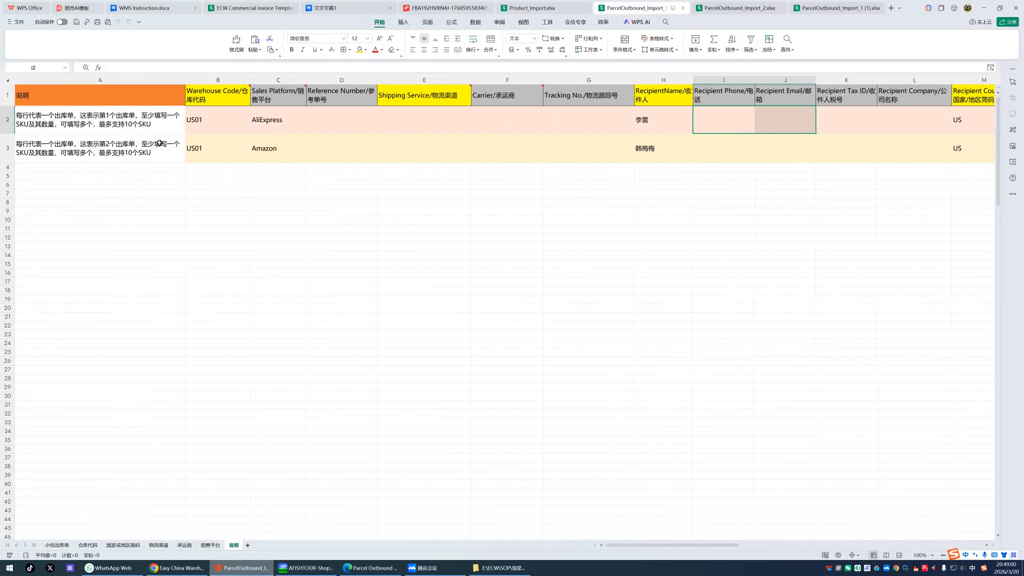
scroll(566, 178, "right", 1)
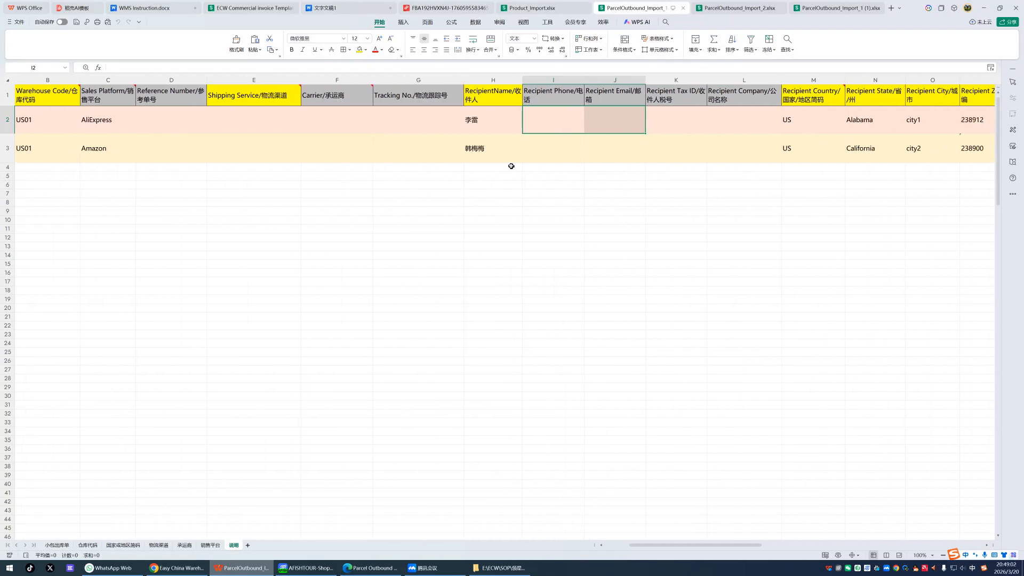
left_click(163, 13)
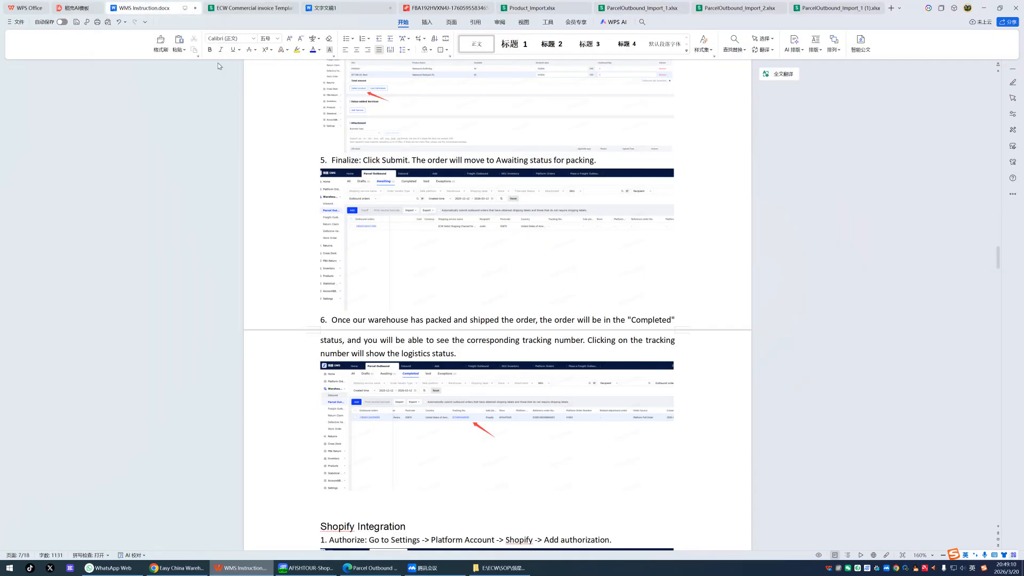
Review the completed-order tracking instruction and the opening of the Shopify Integration section in the document.
scroll(474, 286, "up", 2)
scroll(475, 286, "down", 7)
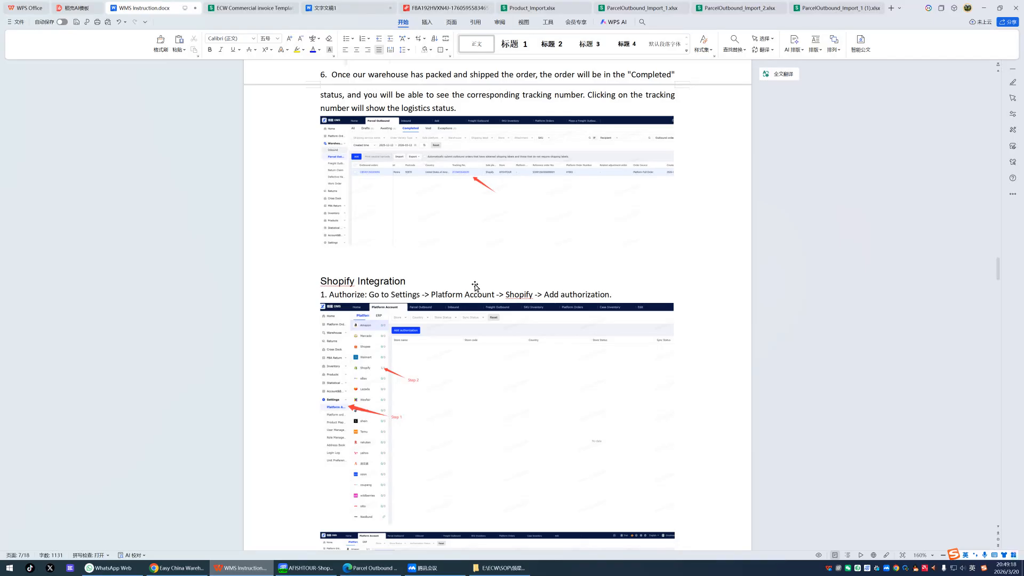
scroll(475, 286, "down", 2)
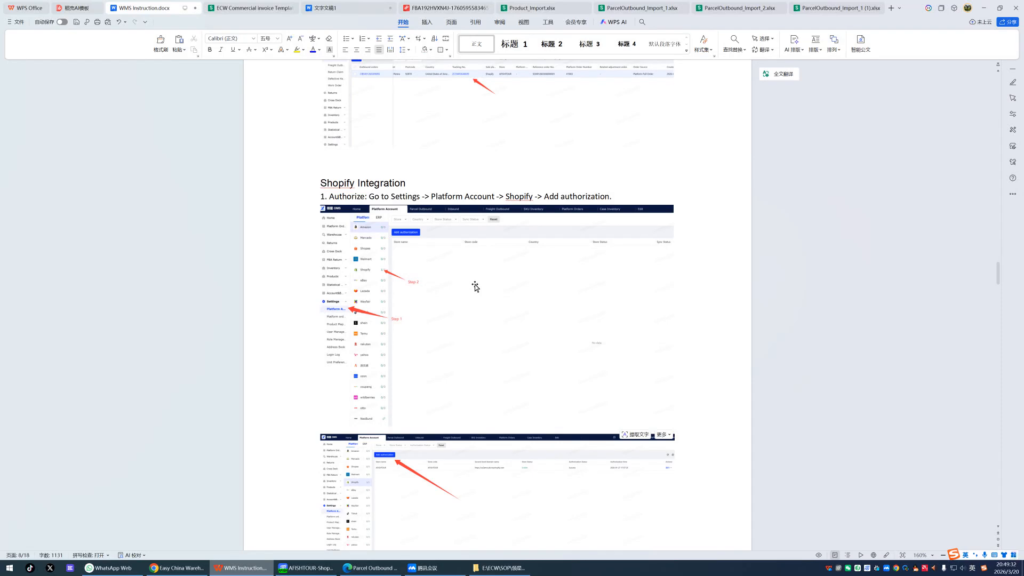
scroll(475, 286, "up", 3)
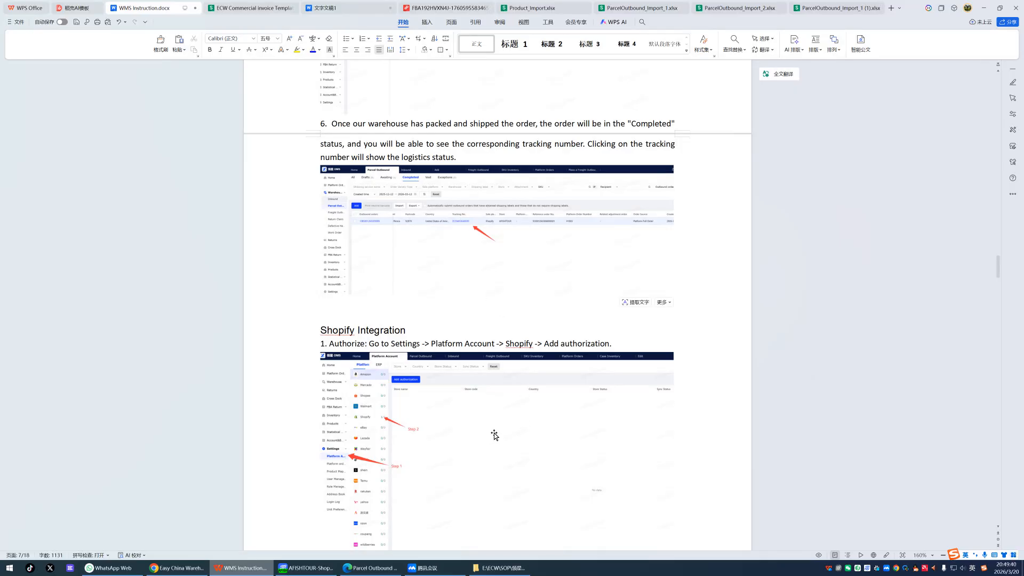
Switch to OMS to close the Import outbound dialog, and return to the Shopify Integration section of WMS Instruction.docx.
left_click(388, 569)
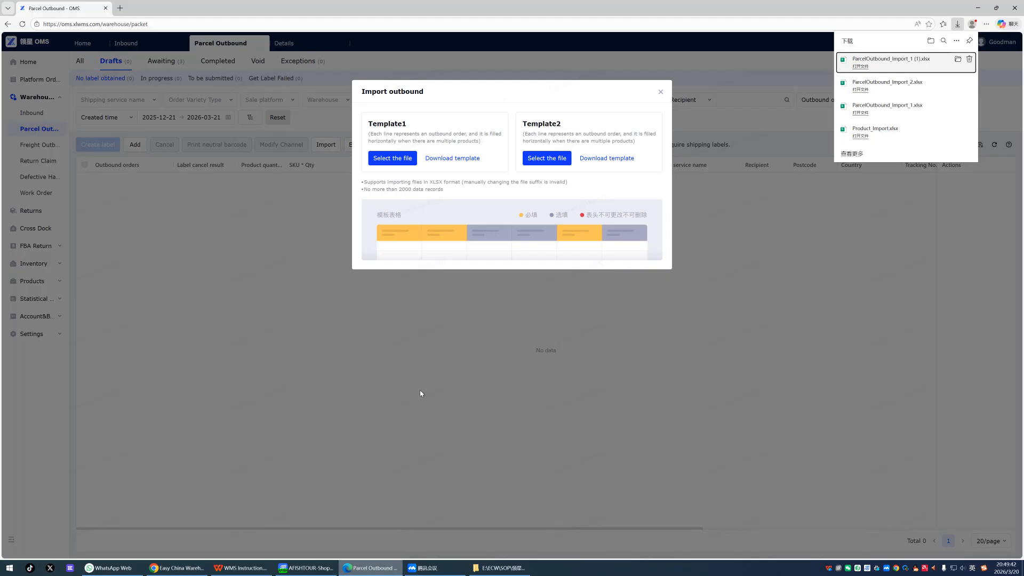
left_click(661, 93)
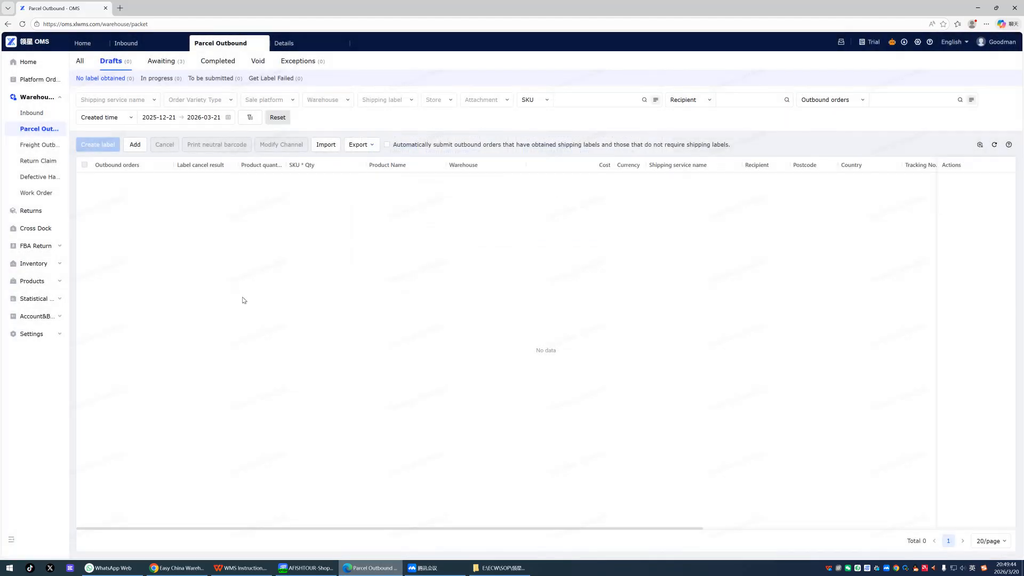
key("alt+Tab")
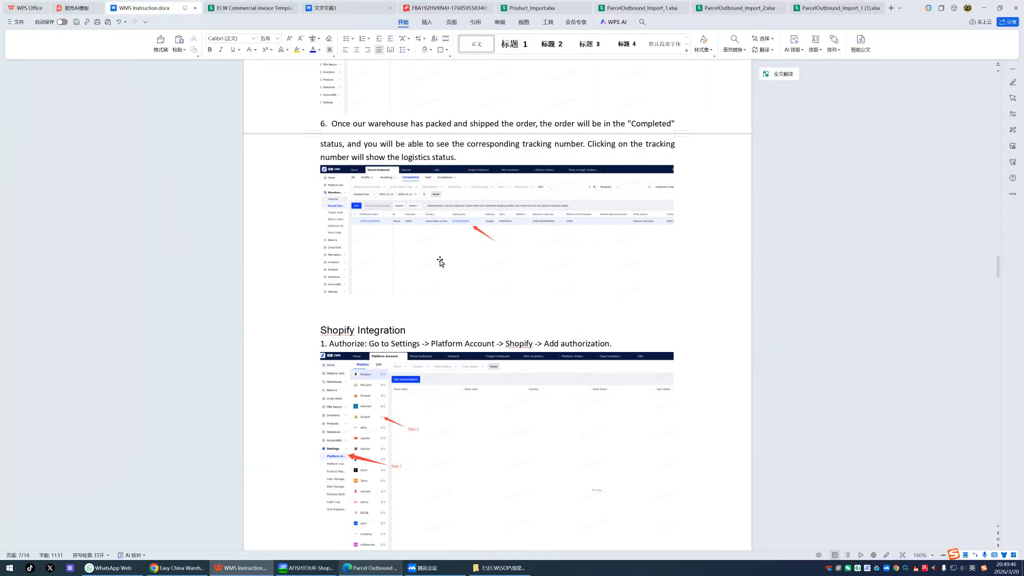
scroll(440, 262, "down", 5)
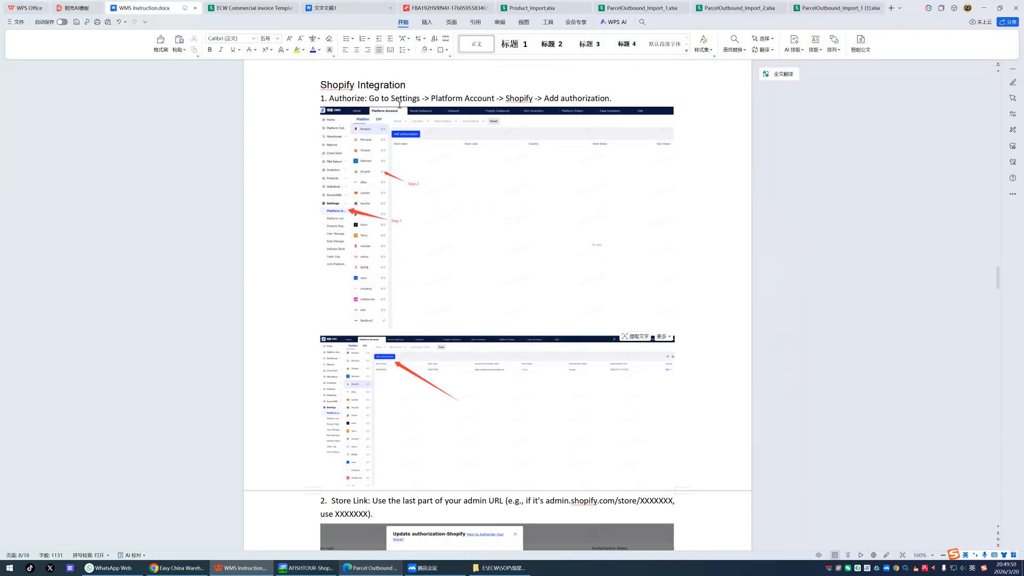
Switch to OMS, open the Platform Account settings, and recheck the Shopify authorization instruction in WMS Instruction.docx before returning.
key("alt+Tab")
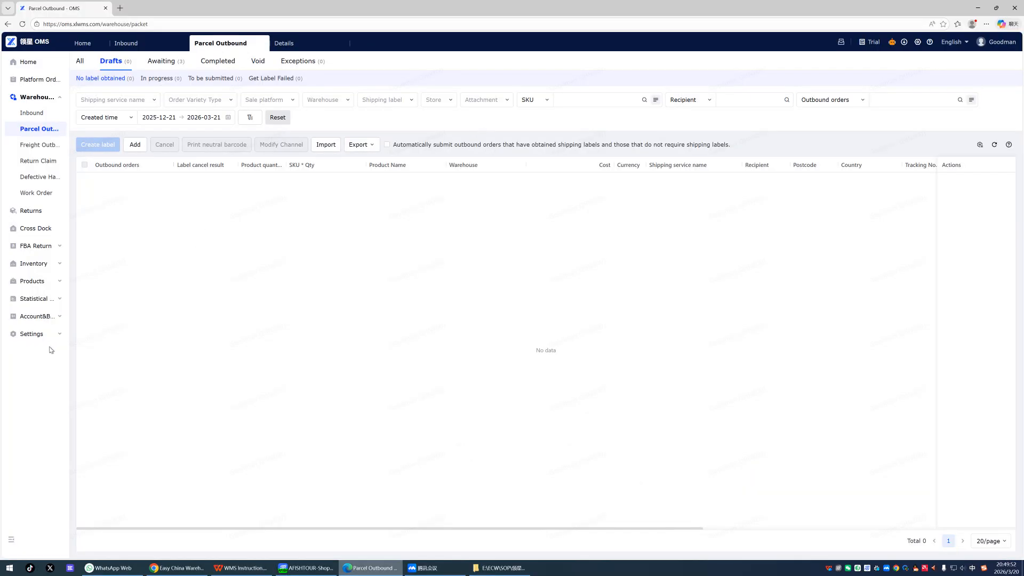
left_click(45, 334)
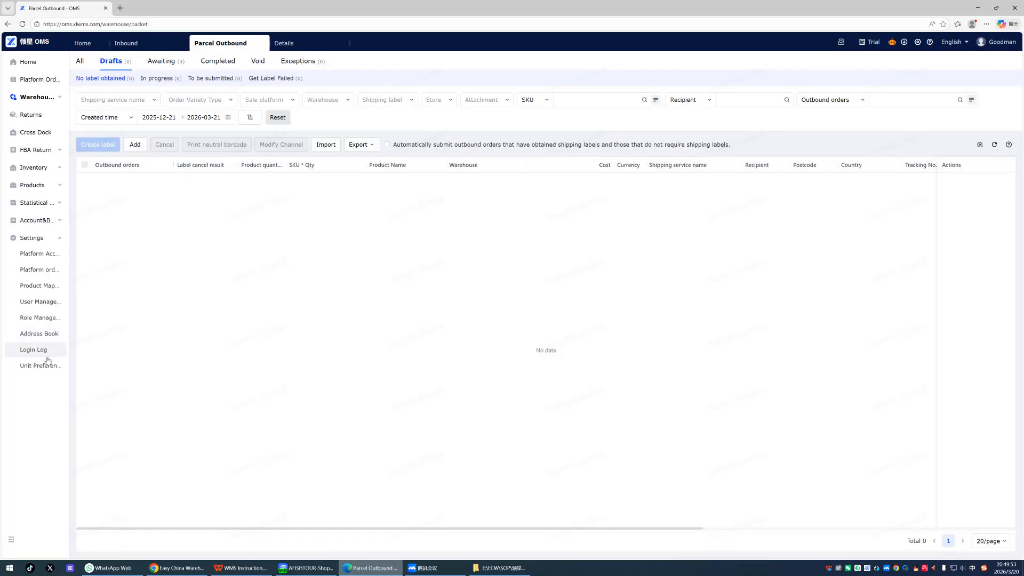
left_click(45, 261)
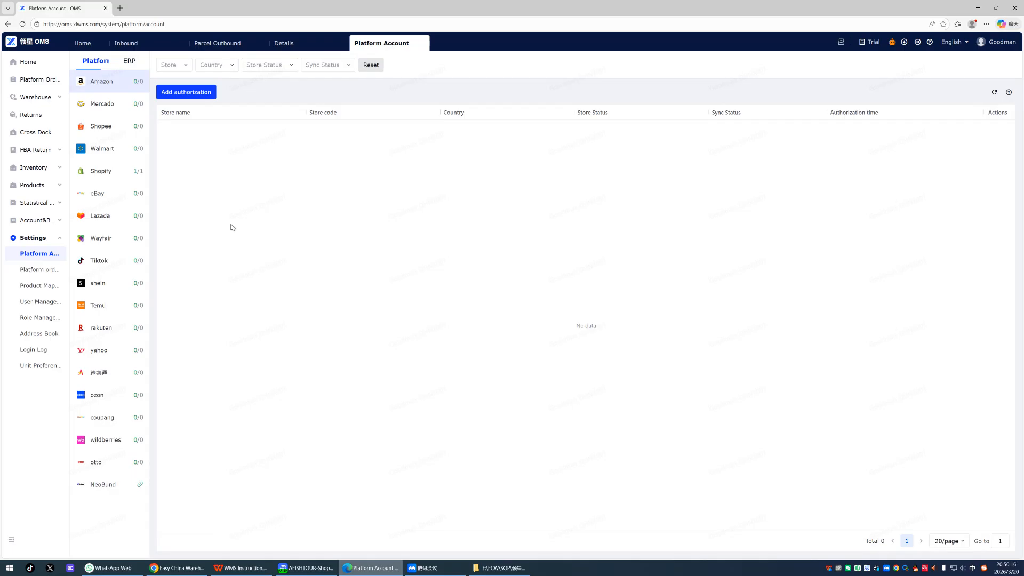
key("alt+Tab")
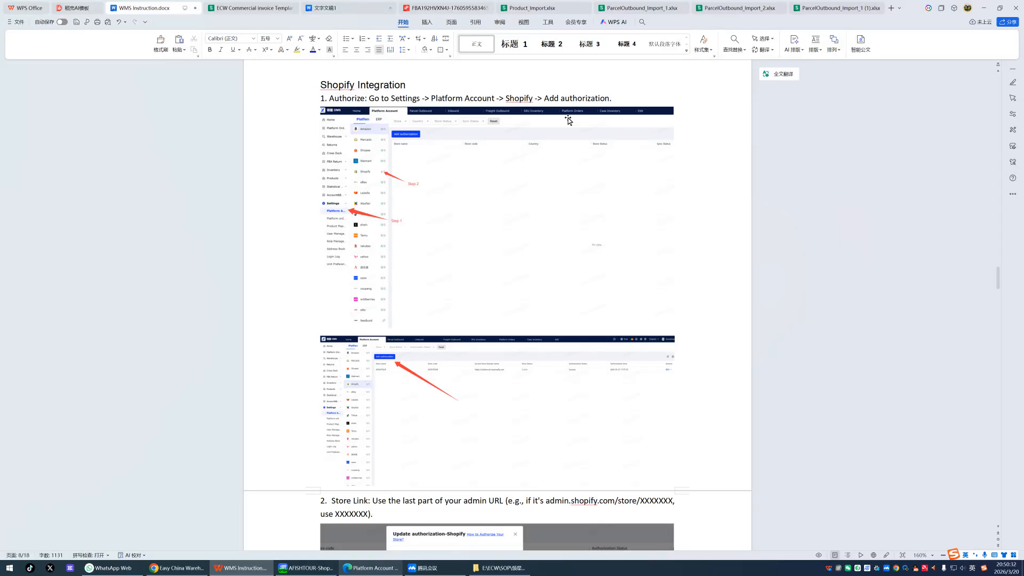
key("alt")
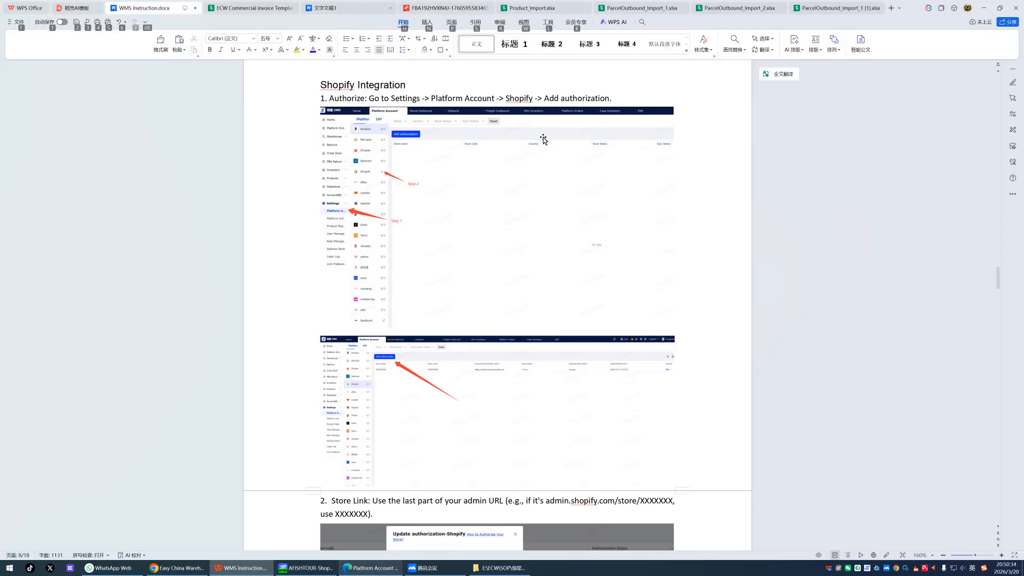
key("alt+Tab")
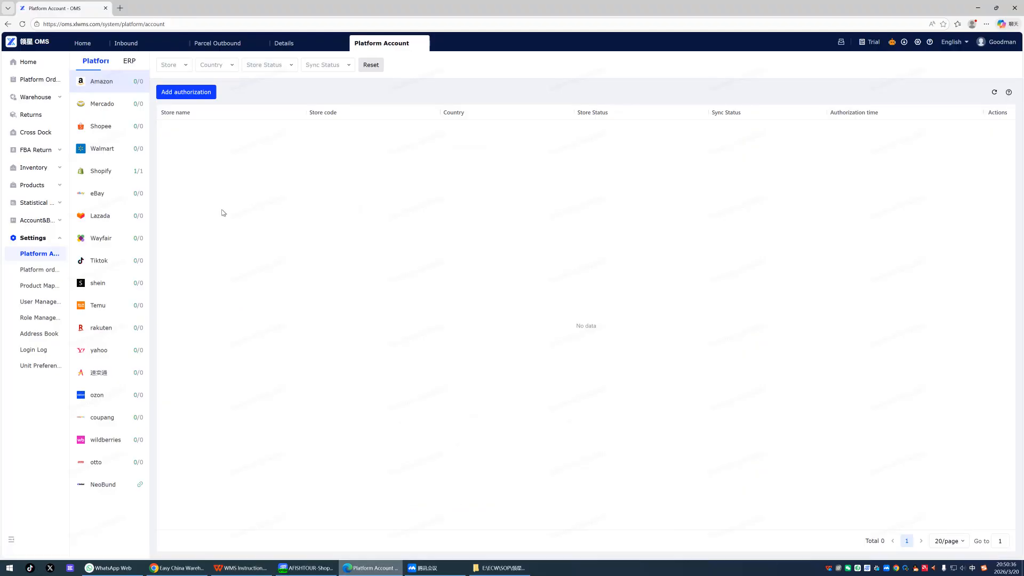
Start an Amazon store authorization and set the store name to EasyChinaWarehouse.
left_click(193, 99)
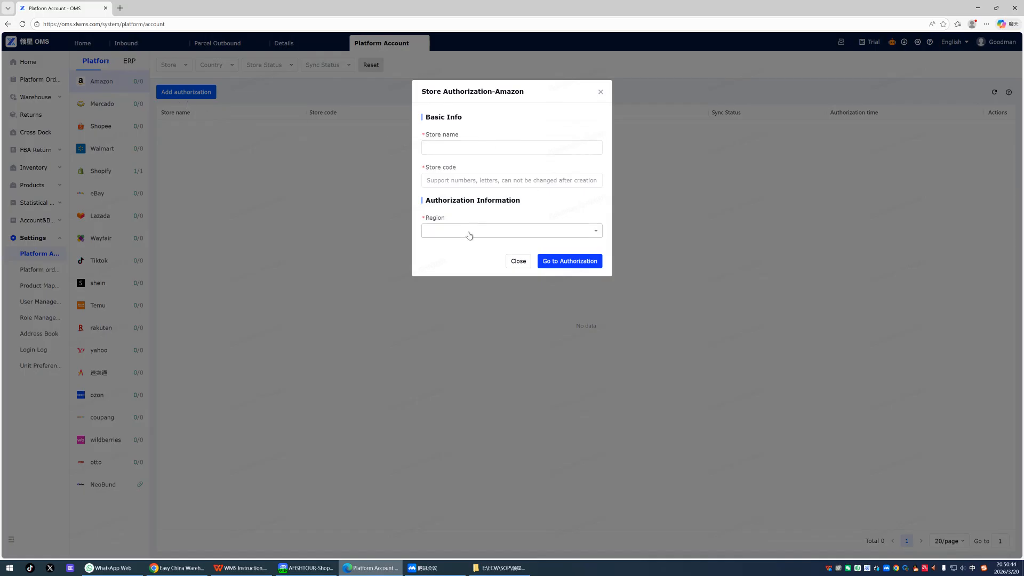
left_click(467, 149)
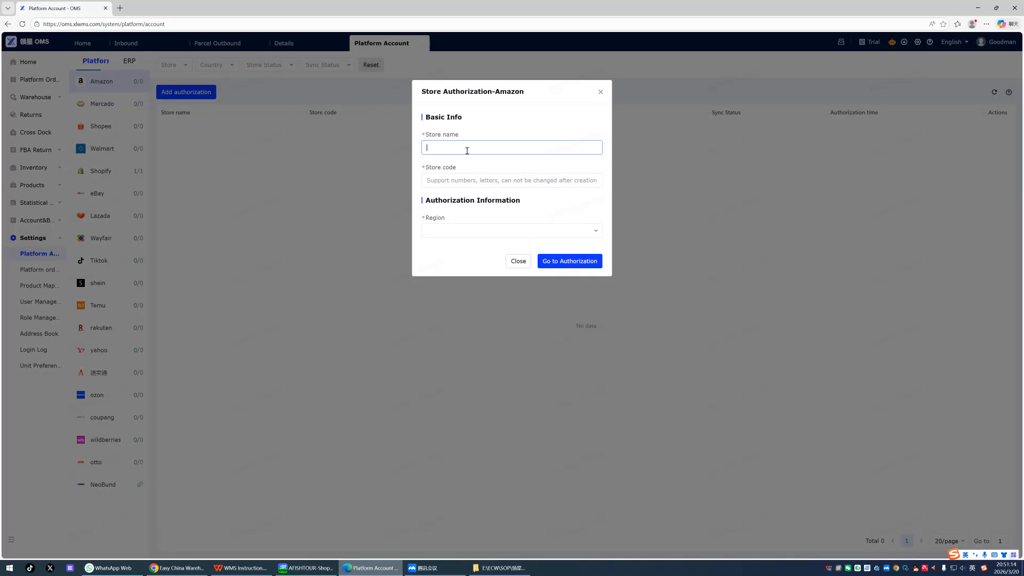
type("EasyChina WAREH")
key("BackSpace")
key("BackSpace")
key("BackSpace")
type("arehsoue")
left_click_drag(488, 150, 477, 151)
key("BackSpace")
type("ouse")
left_click_drag(492, 148, 421, 150)
Fill in store code ECW02 and region North America, and close the Amazon form without authorizing.
left_click(464, 183)
type("ECW0")
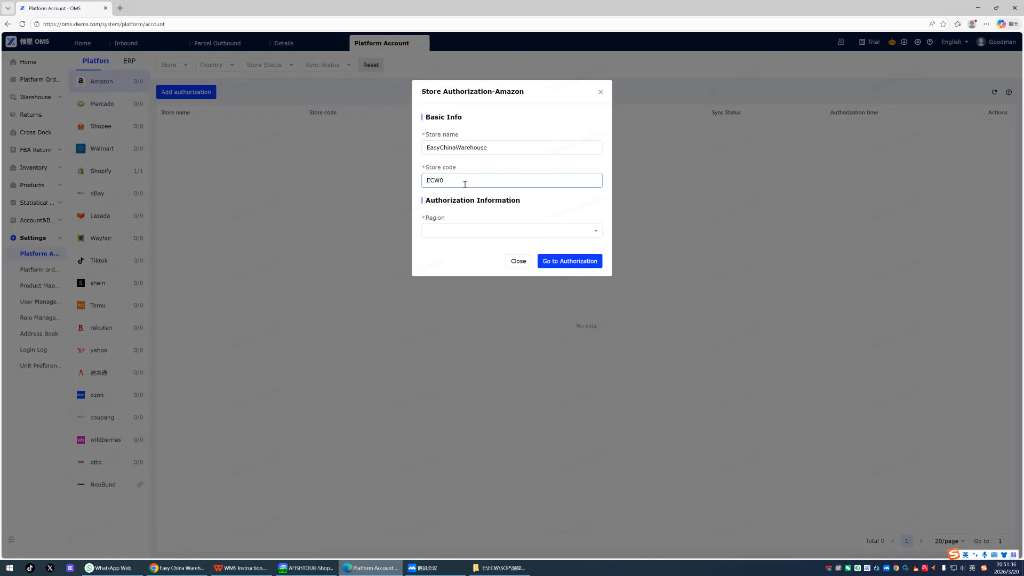
type("12")
left_click(493, 230)
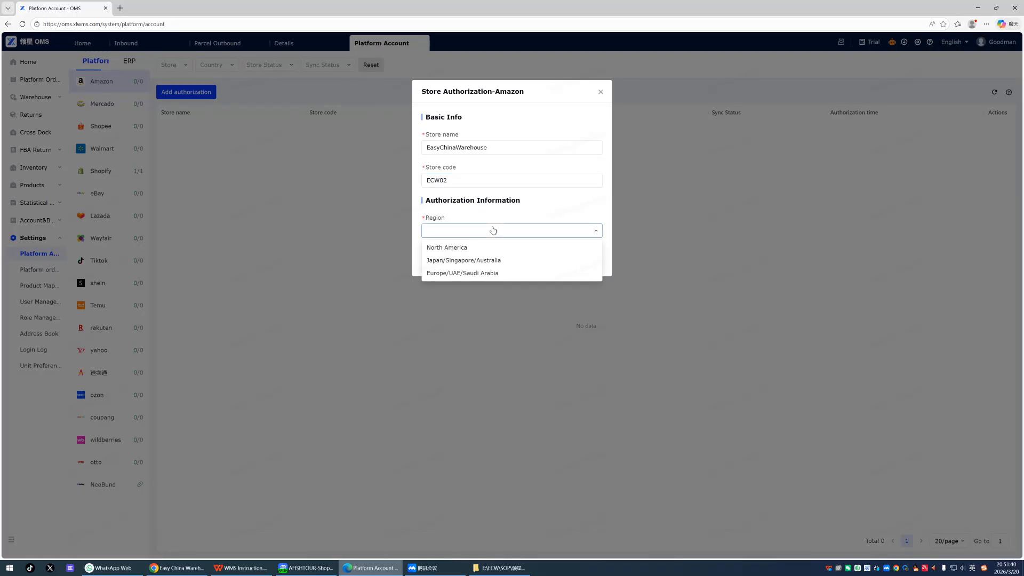
left_click(473, 249)
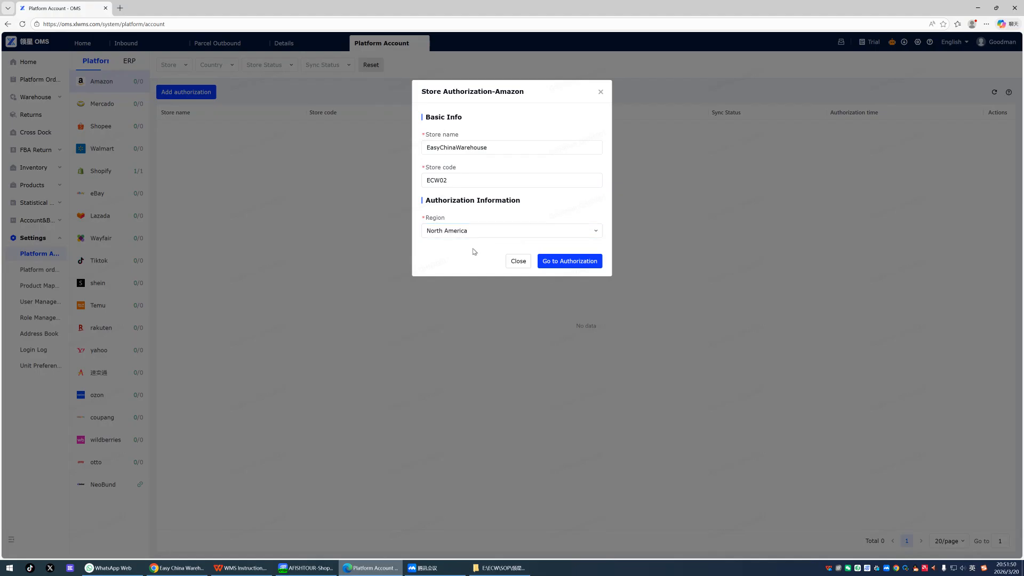
left_click(519, 262)
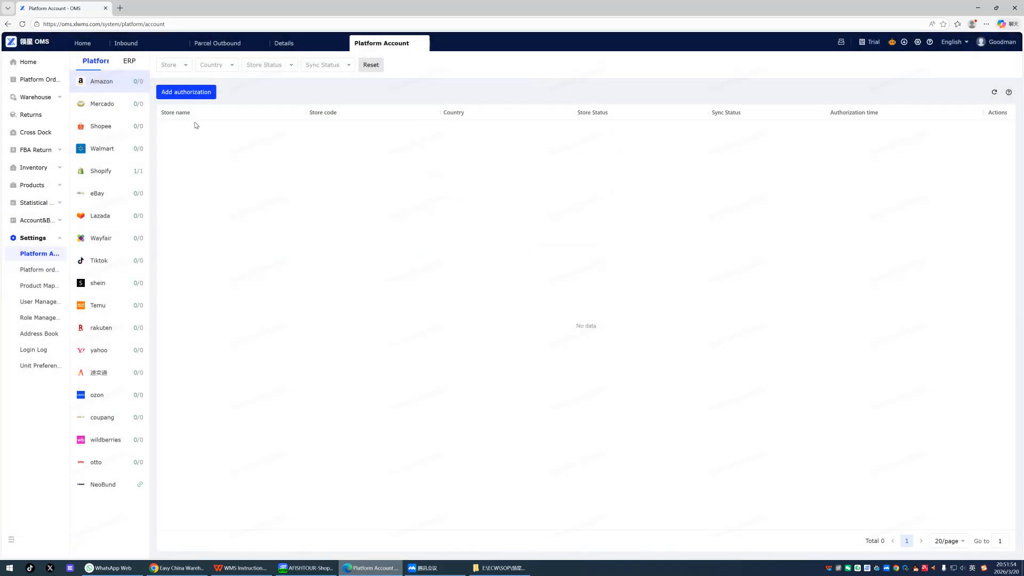
Start a Shopify store authorization and open its "How to Authorize Your Store?" help article.
left_click(114, 176)
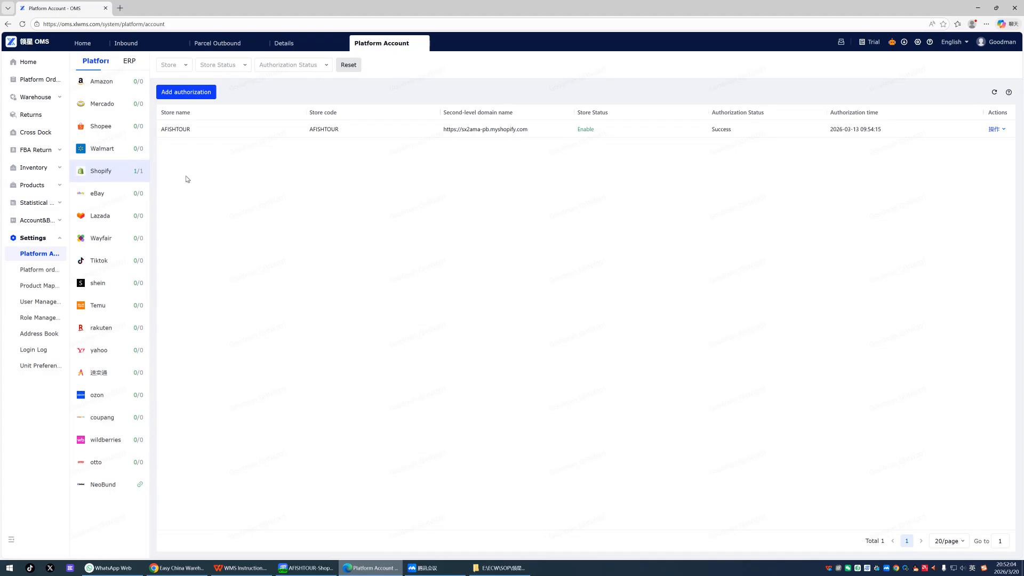
left_click(190, 95)
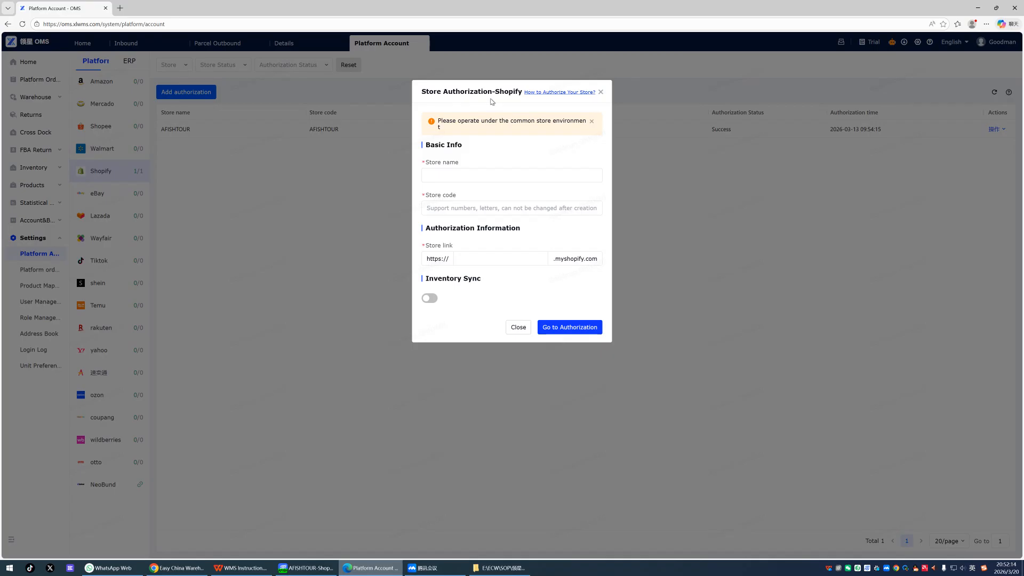
left_click(551, 94)
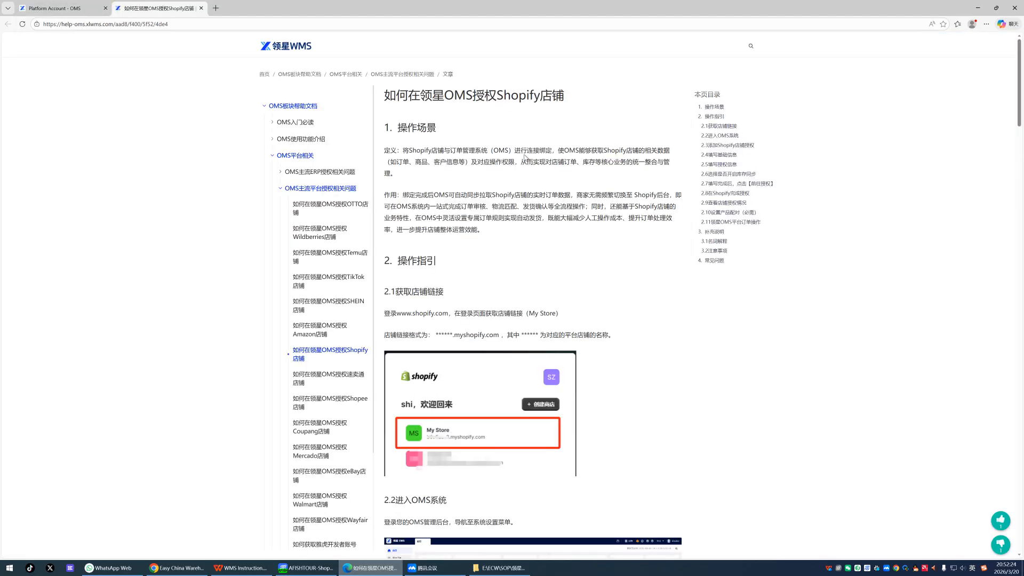
scroll(506, 230, "down", 3)
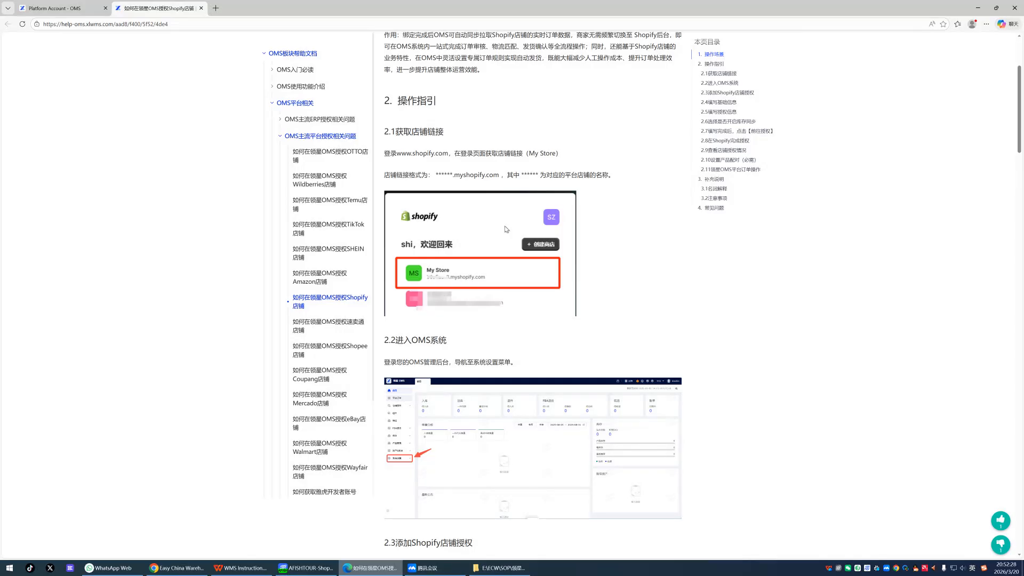
scroll(506, 230, "up", 3)
Try to translate the Shopify help article into Simplified Chinese and dismiss the Microsoft Edge mobile app promotion.
right_click(617, 91)
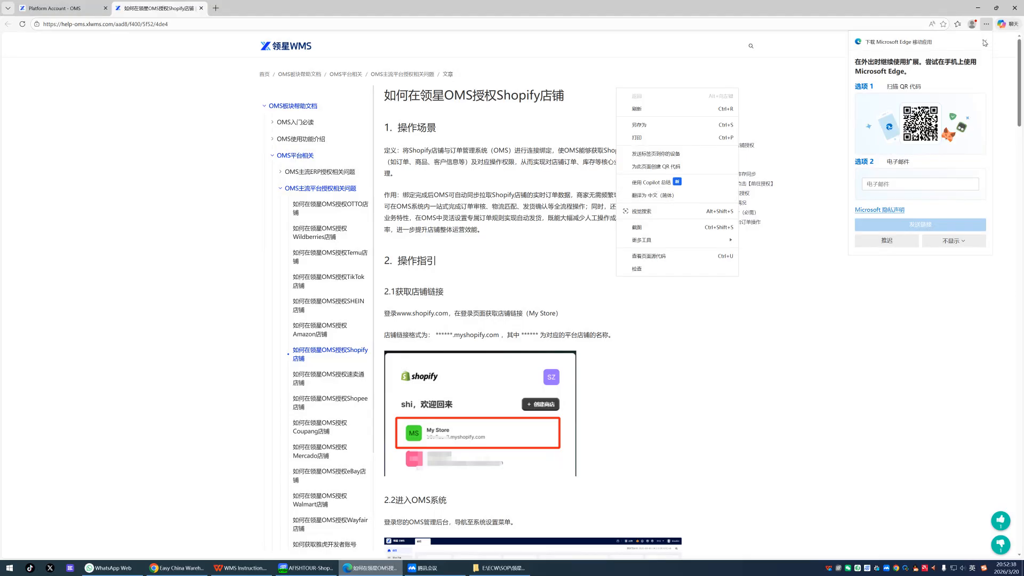
left_click(653, 195)
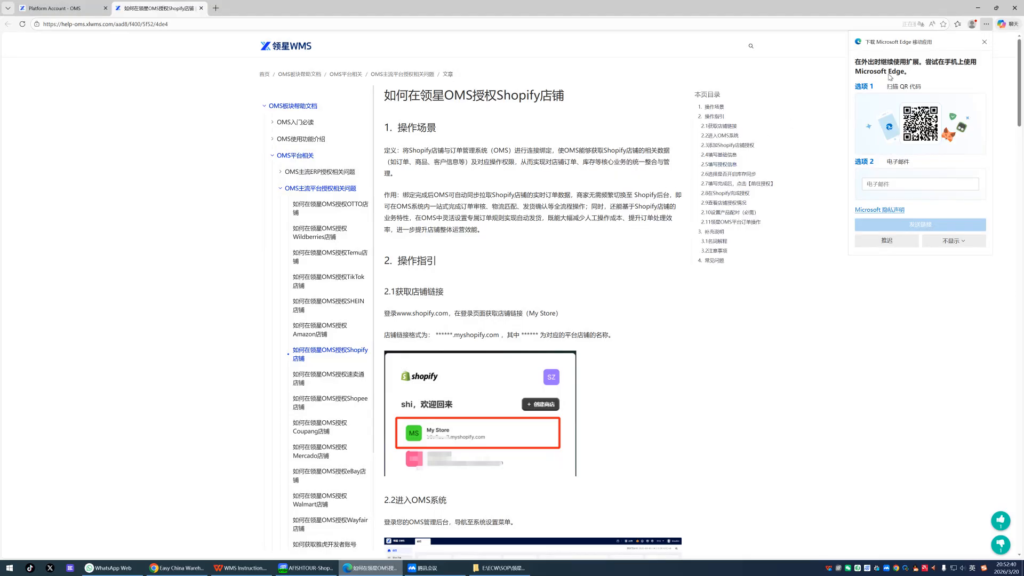
left_click(985, 42)
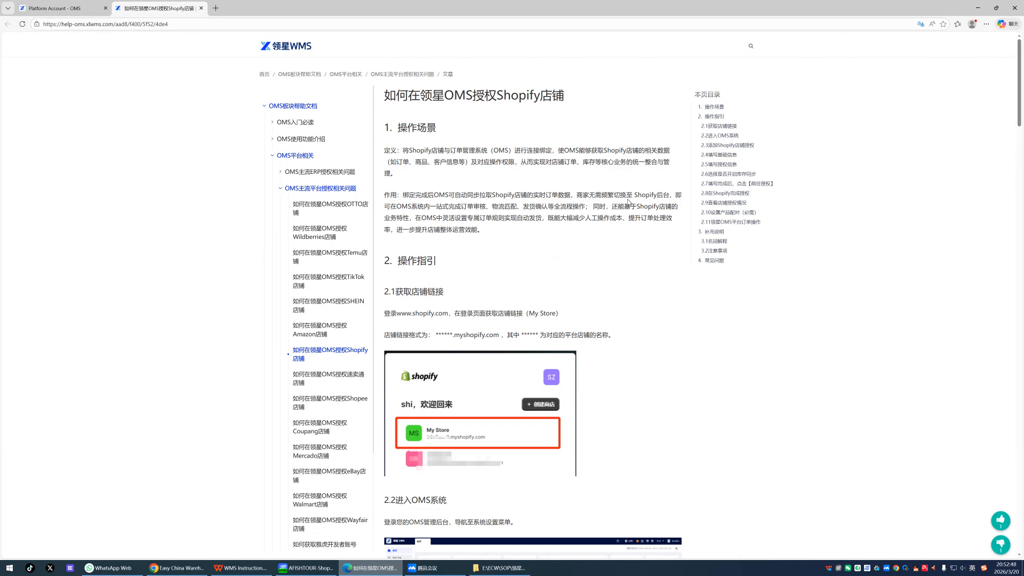
right_click(621, 143)
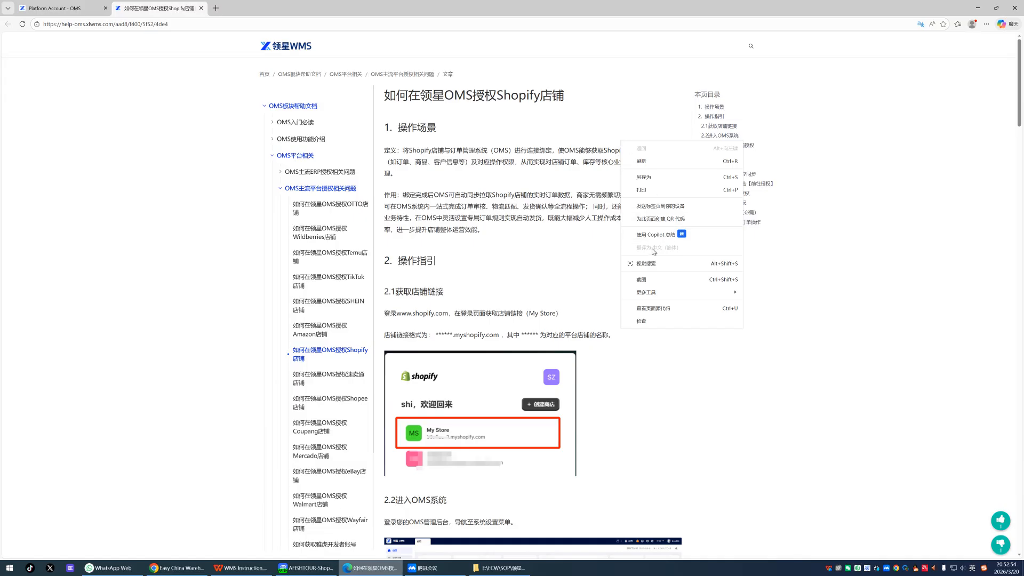
mouse_move(676, 298)
left_click(540, 247)
Examine the help article's Shopify authorization steps through section 2.6, and return to the Store name field of the OMS form.
scroll(541, 247, "down", 8)
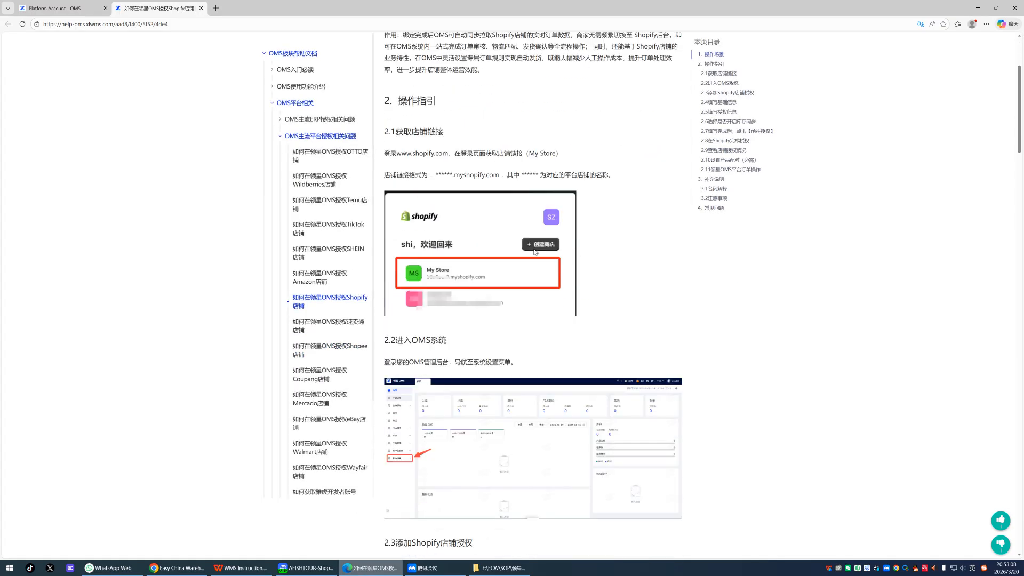
scroll(527, 288, "down", 7)
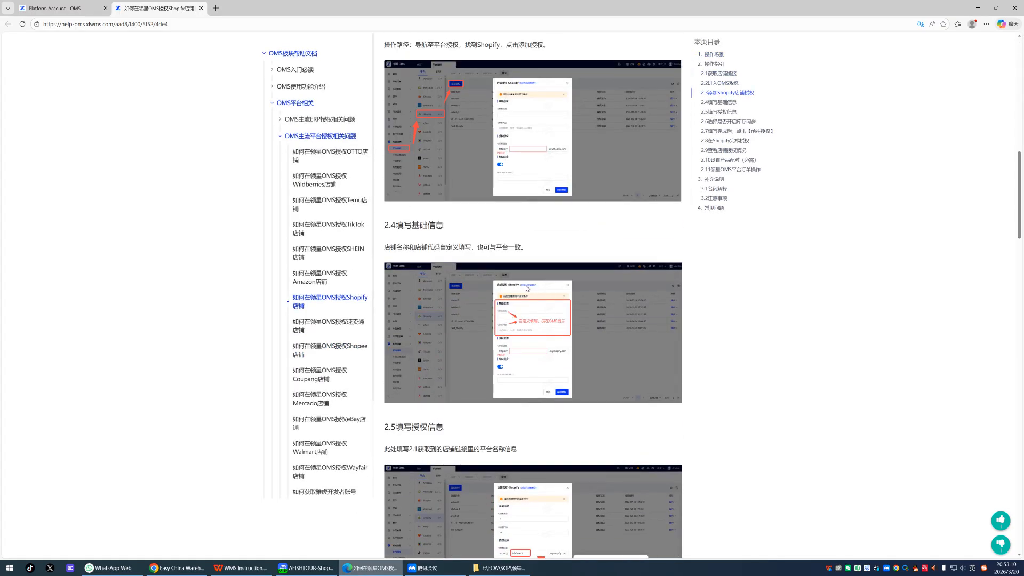
scroll(595, 292, "down", 4)
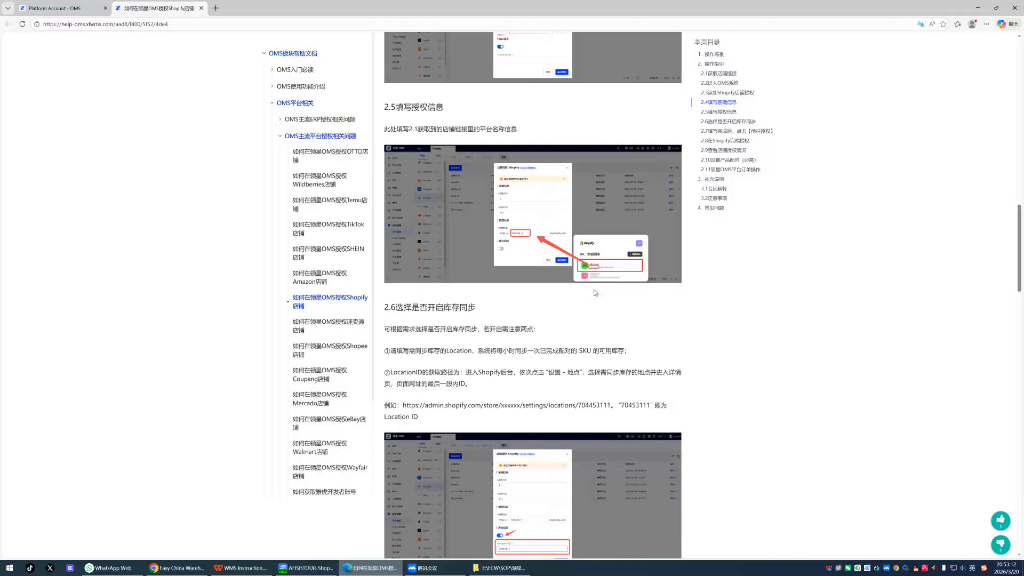
left_click(84, 10)
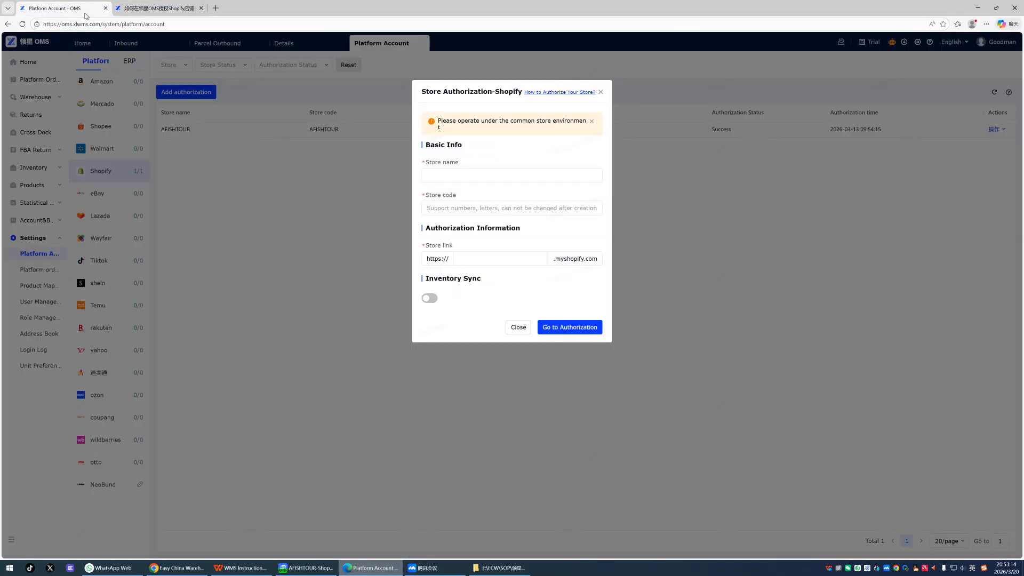
left_click(484, 179)
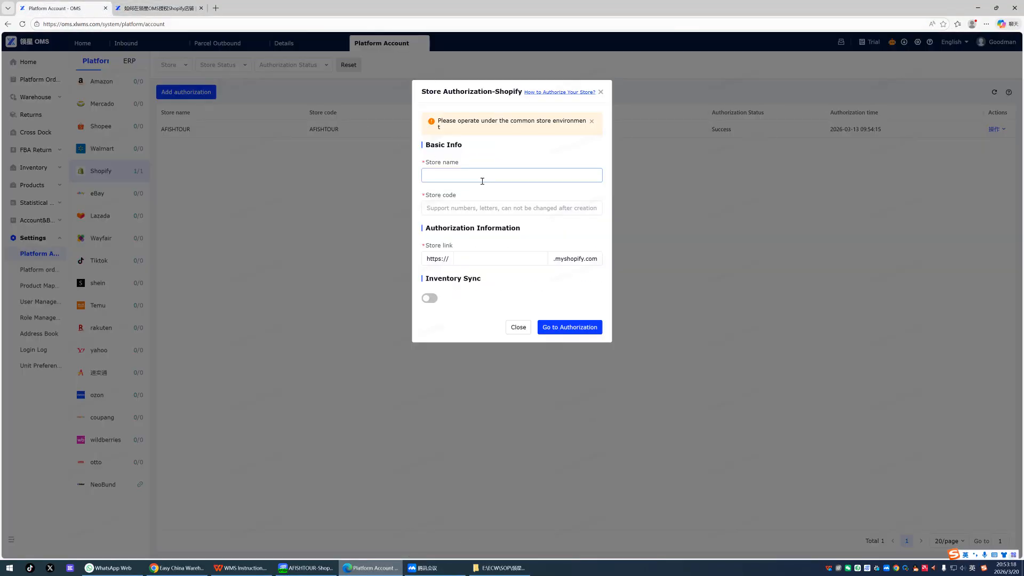
Read the Store Link and Inventory Sync instructions in WMS Instruction.docx and switch back to the Shopify authorization form in OMS.
key("alt+Tab")
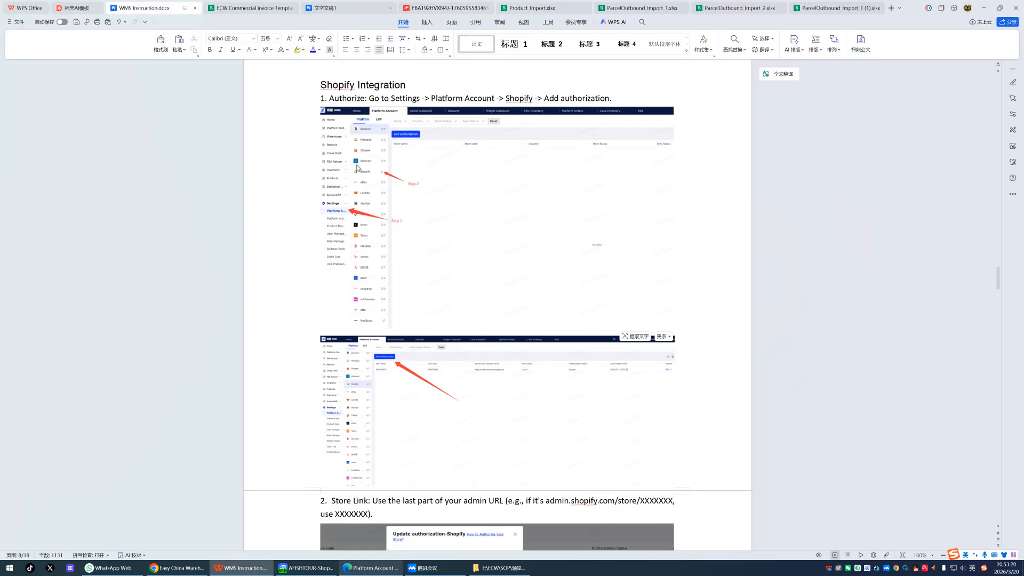
scroll(387, 185, "down", 3)
scroll(386, 185, "down", 2)
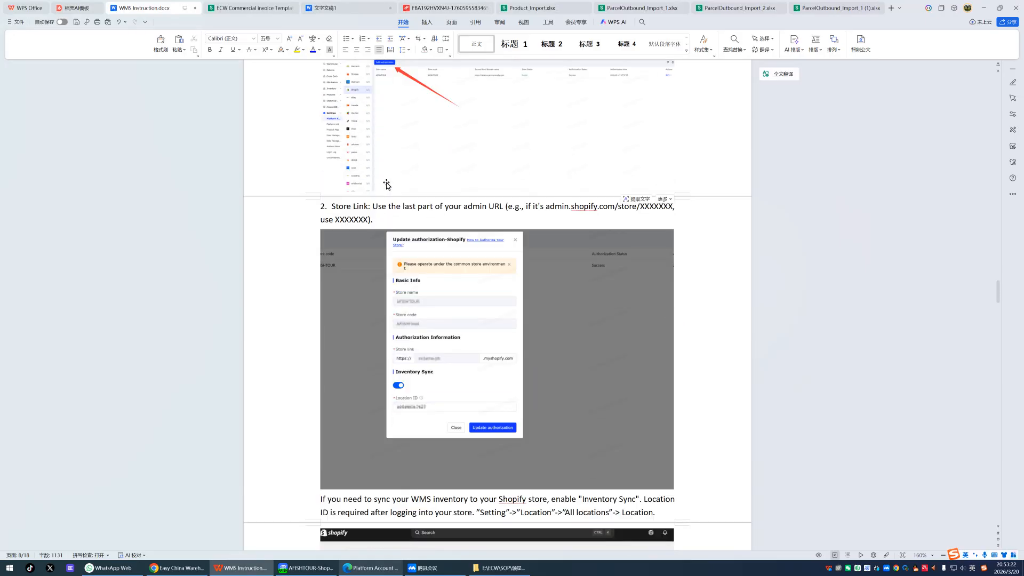
key("alt+Tab")
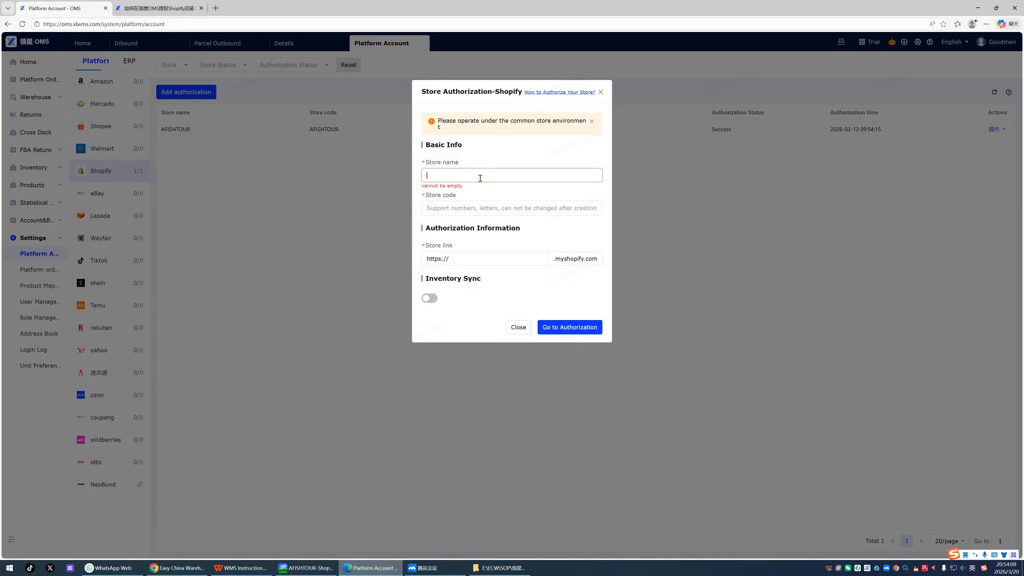
Switch to WMS Instruction.docx and copy the placeholder XXXXXXX from the example admin URL in the Store Link instruction.
key("alt+Tab")
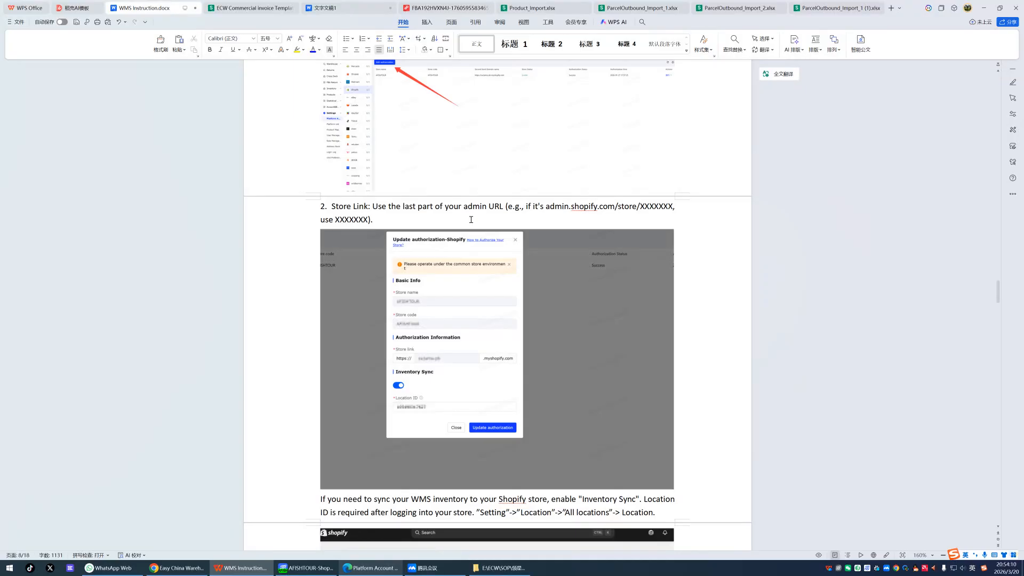
scroll(486, 213, "down", 1)
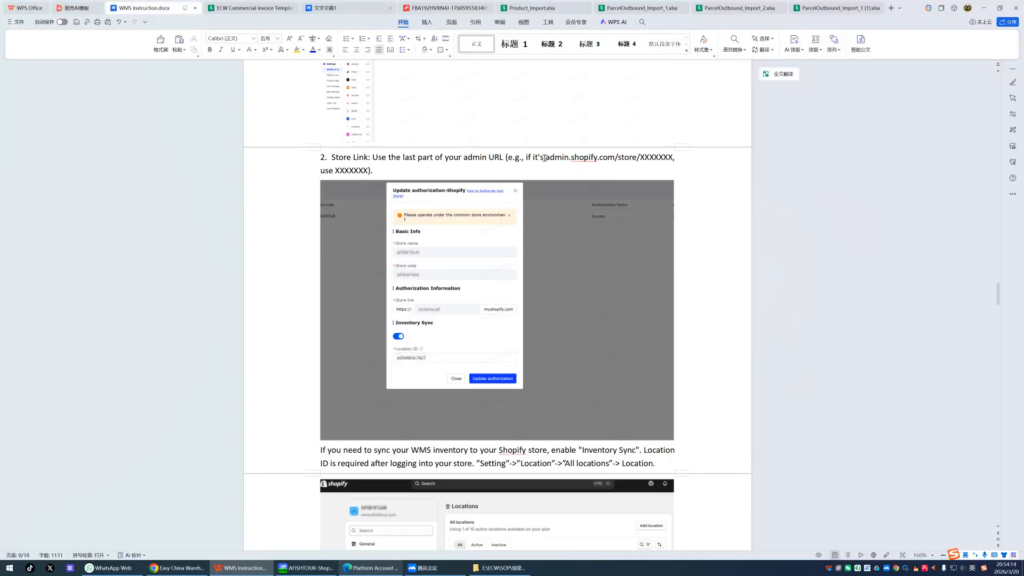
left_click_drag(547, 157, 672, 157)
key("ctrl+c")
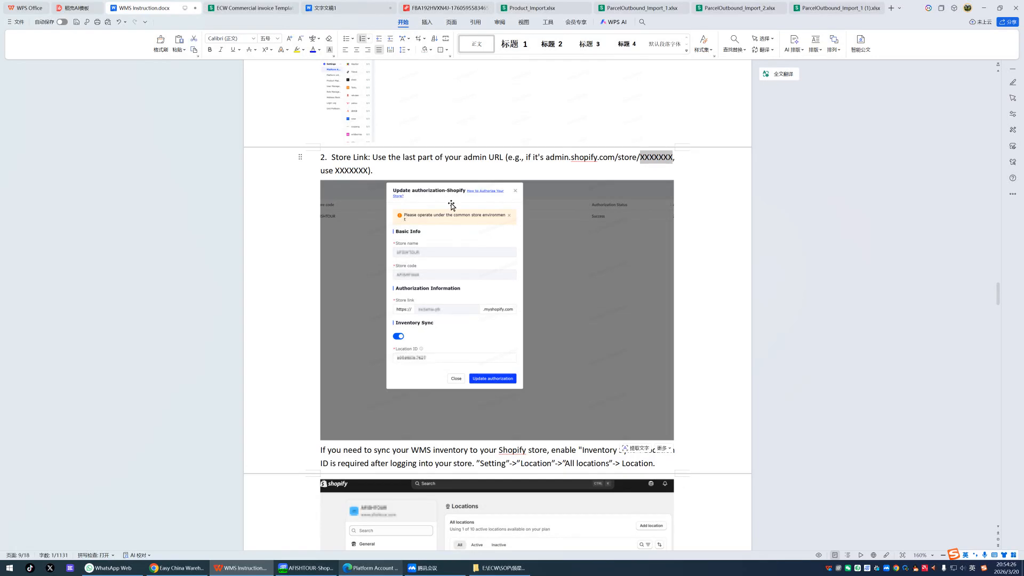
Switch to the OMS Shopify authorization form and enter EasyChinaWarehouse as the store name and ECW01 as the store code.
key("alt+Tab")
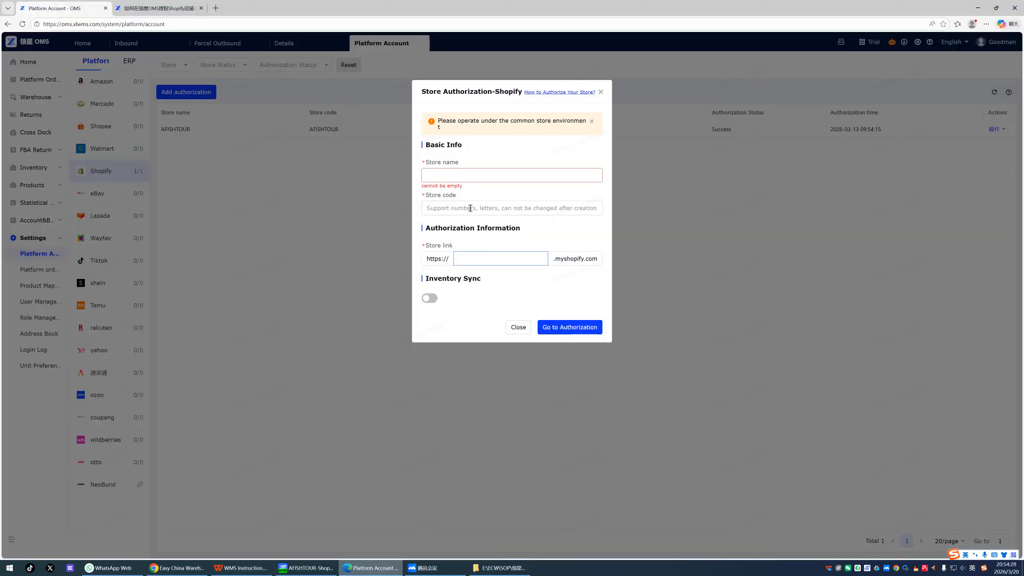
left_click(447, 176)
type("EasyChinaWarehouse")
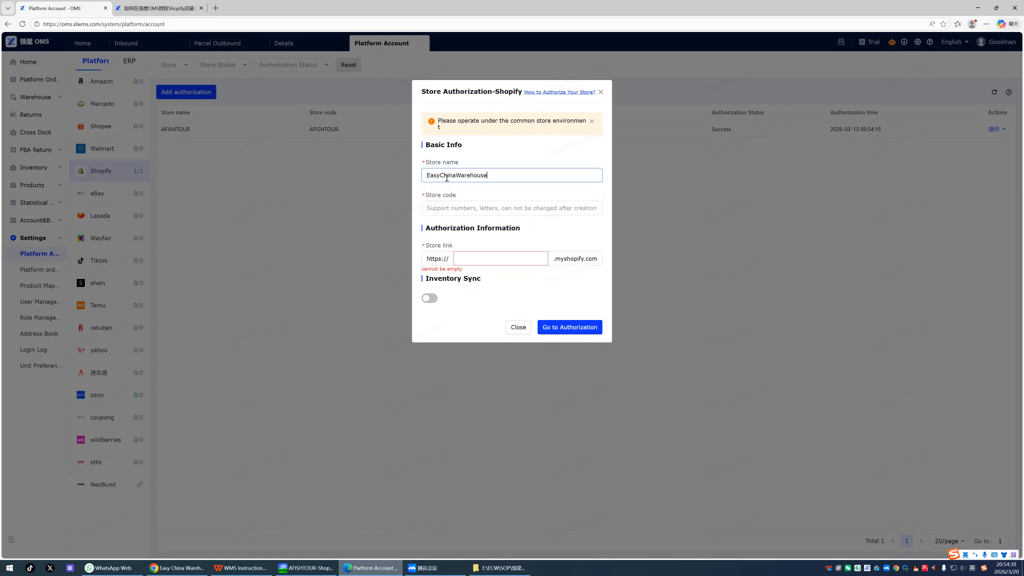
left_click(453, 209)
type("E")
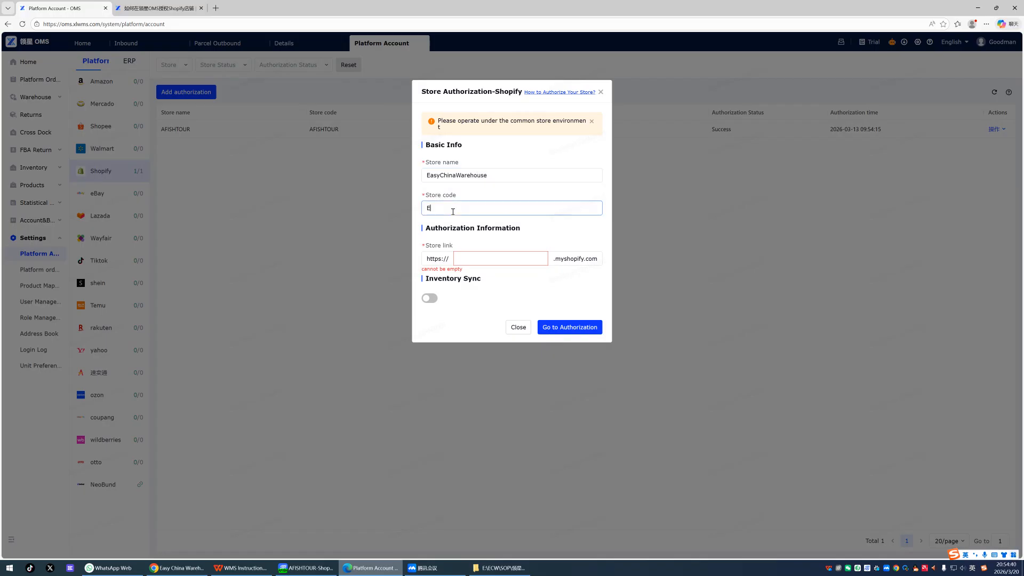
type("CW01")
Paste the copied placeholder XXXXXXX as the store link and enable Inventory Sync.
left_click(459, 258)
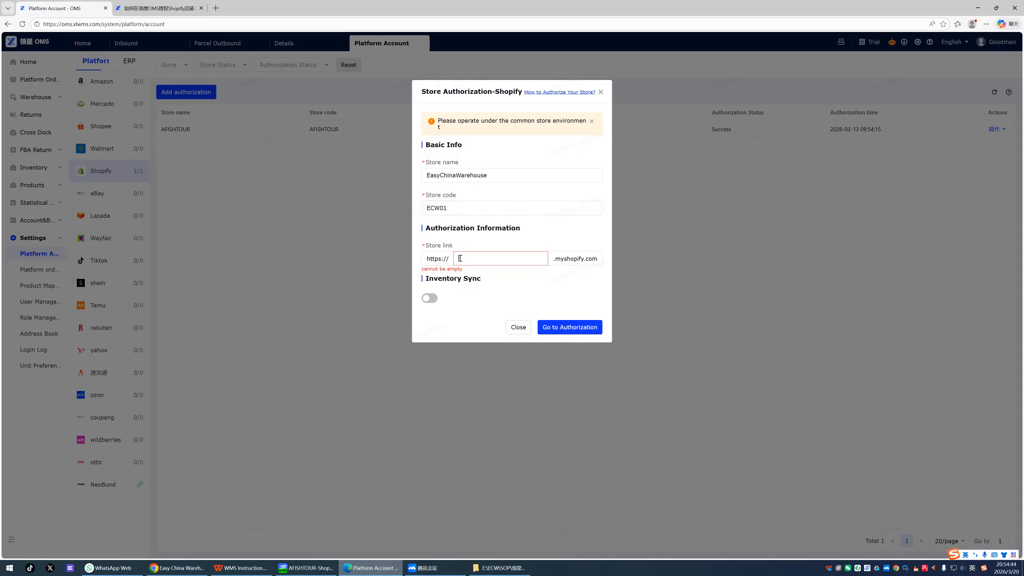
key("alt+Tab")
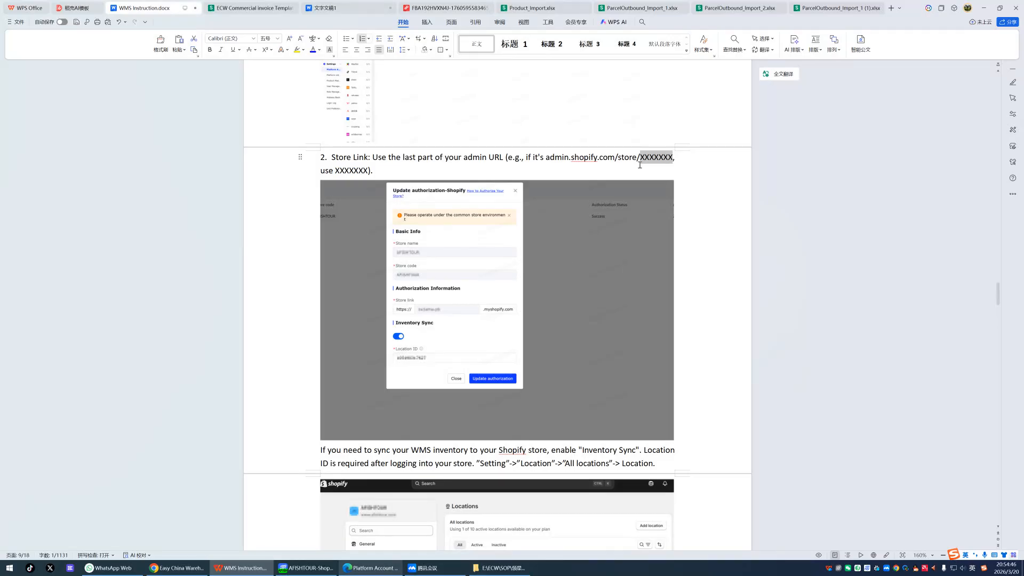
key("alt+Tab")
key("ctrl+v")
left_click(509, 283)
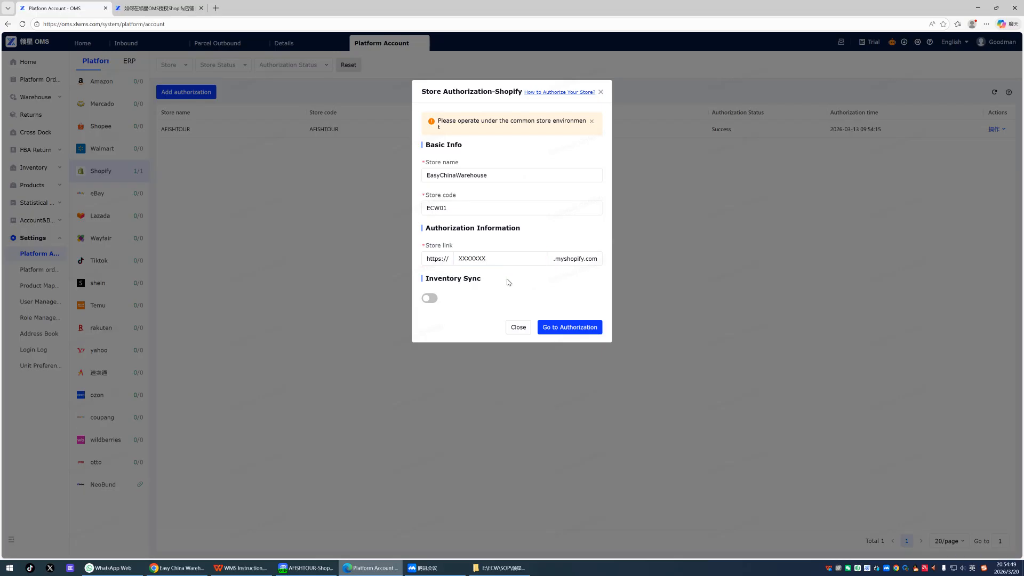
left_click(429, 298)
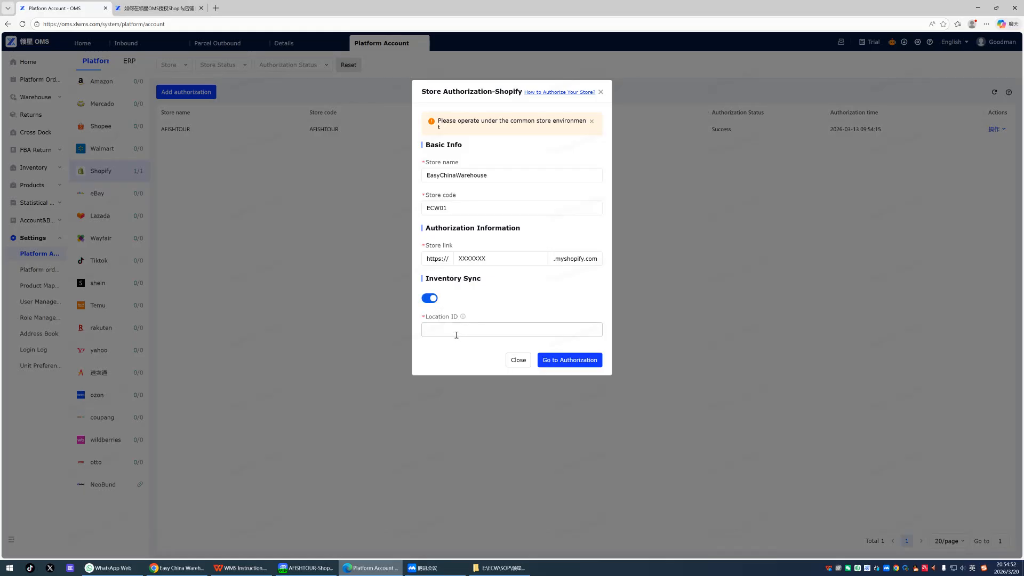
left_click(456, 334)
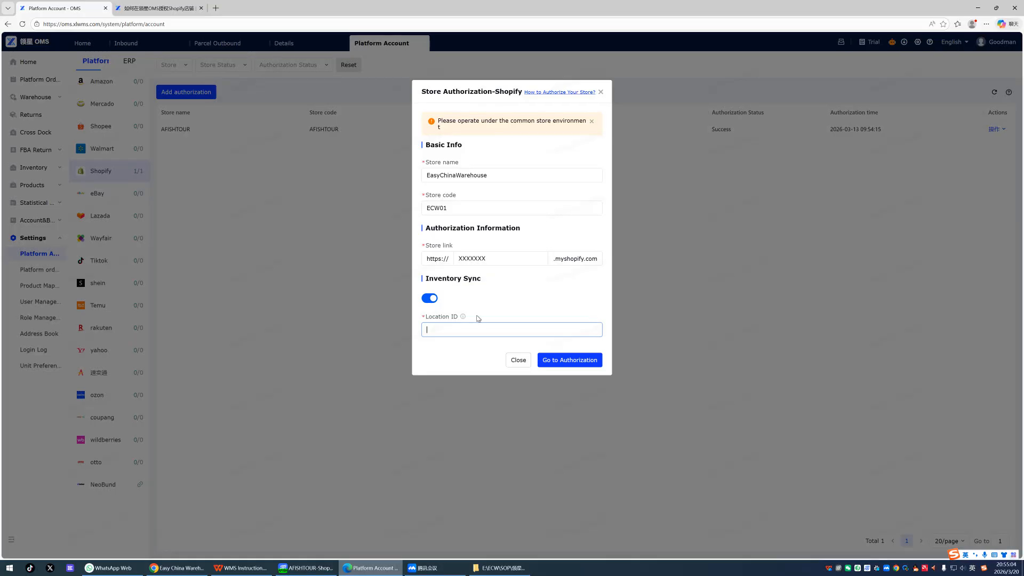
Look up the Location ID in the Shopify locations instructions of WMS Instruction.docx, and enter XXXXXXX as the Location ID in the OMS form.
key("alt+Tab")
scroll(453, 288, "down", 3)
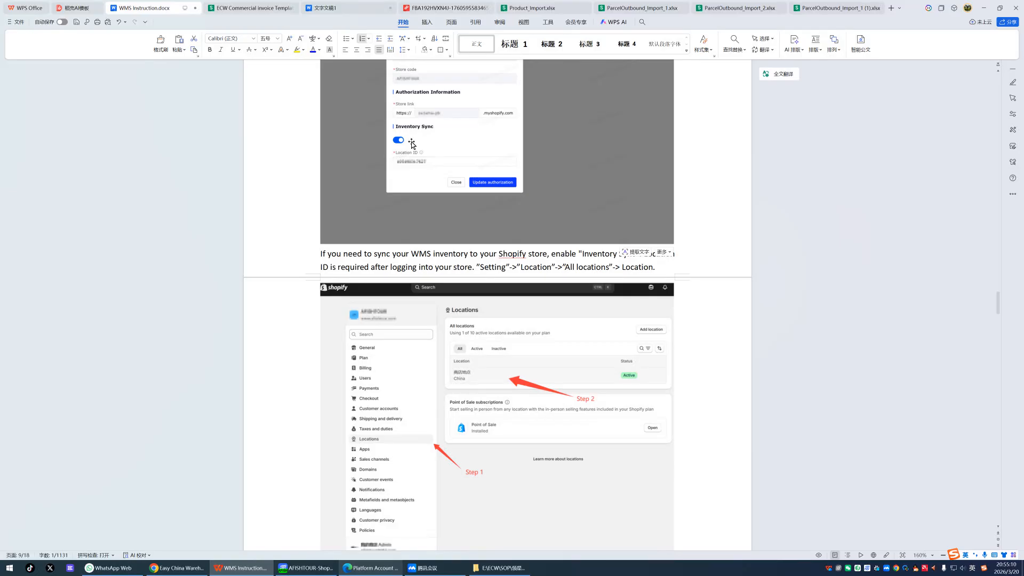
scroll(423, 241, "down", 1)
scroll(423, 242, "down", 1)
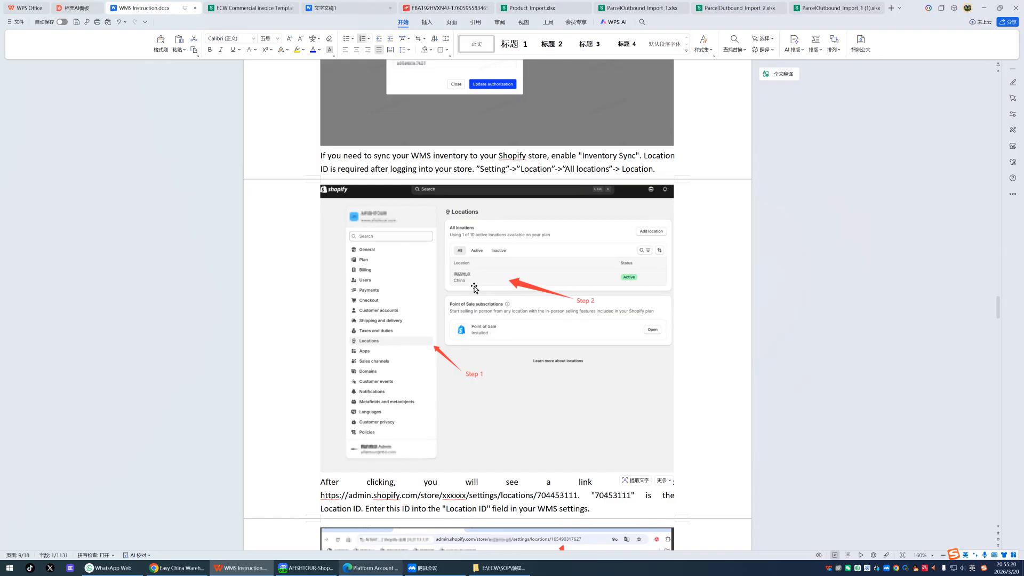
scroll(478, 286, "down", 3)
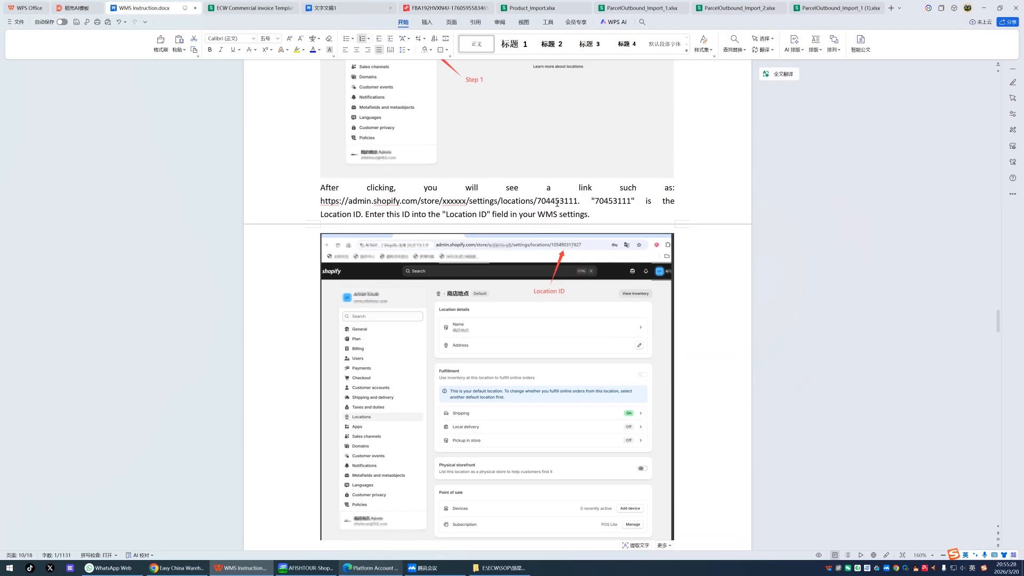
left_click_drag(537, 200, 582, 199)
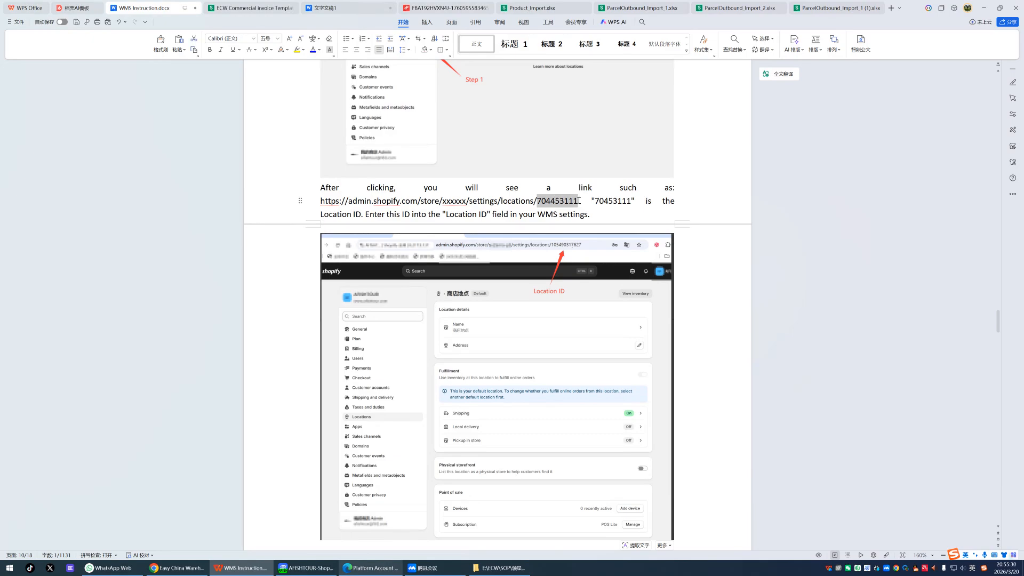
key("alt+Tab")
type("XXXXXXX")
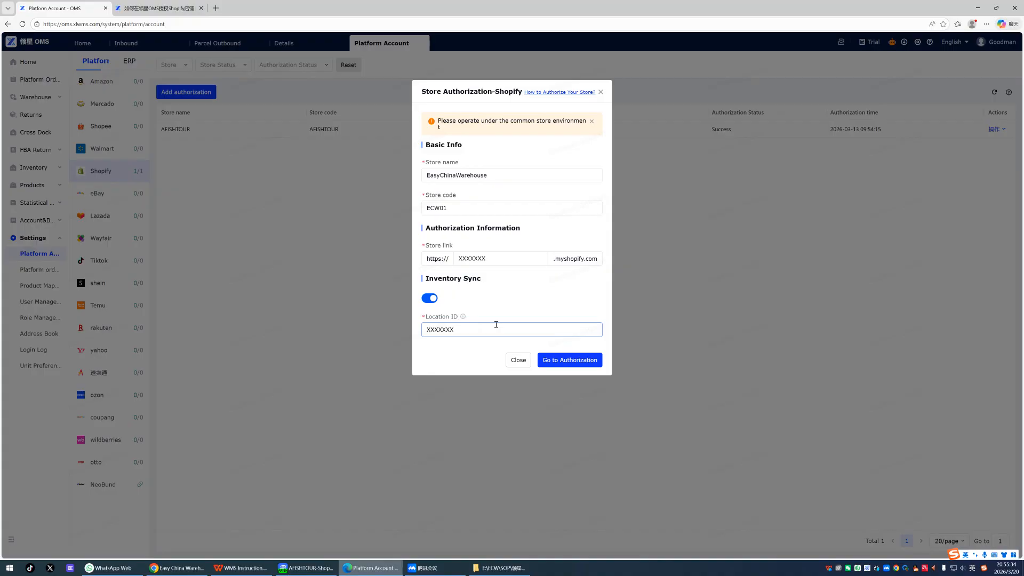
Read the WMS Instruction.docx section on going to authorization, logging in to Shopify and reaching the authorization success screen.
key("alt+Tab")
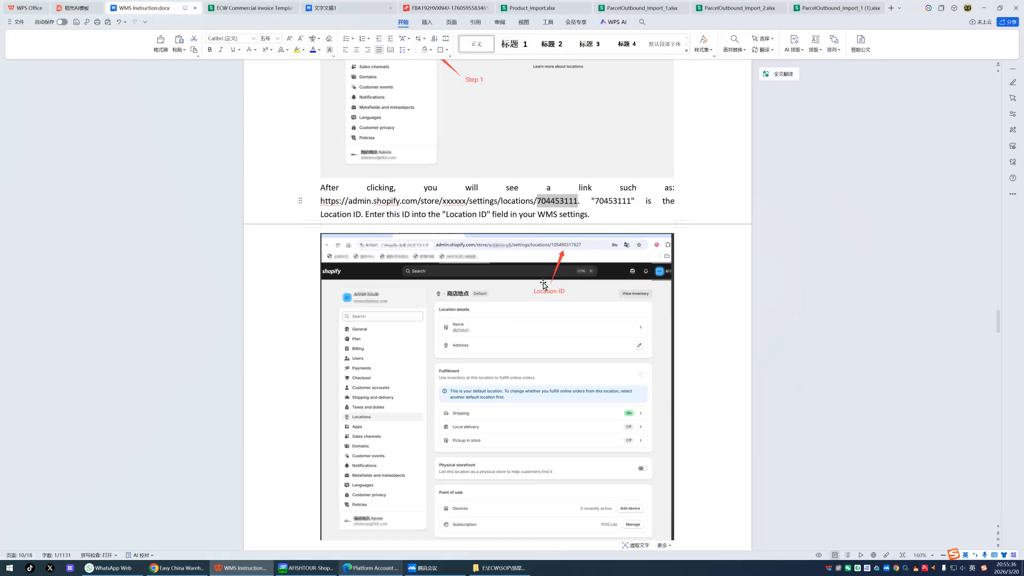
scroll(544, 284, "down", 8)
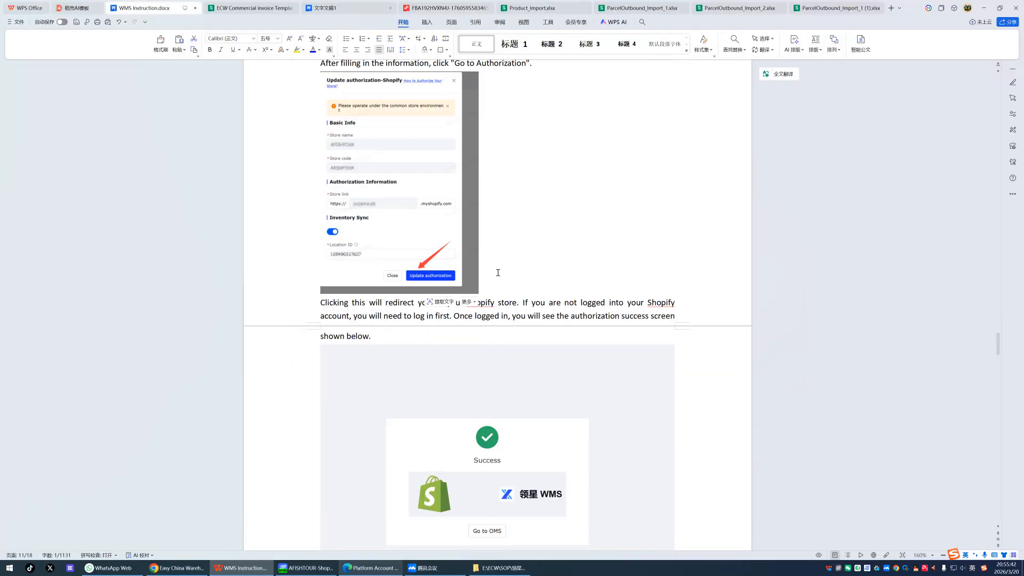
scroll(500, 272, "down", 5)
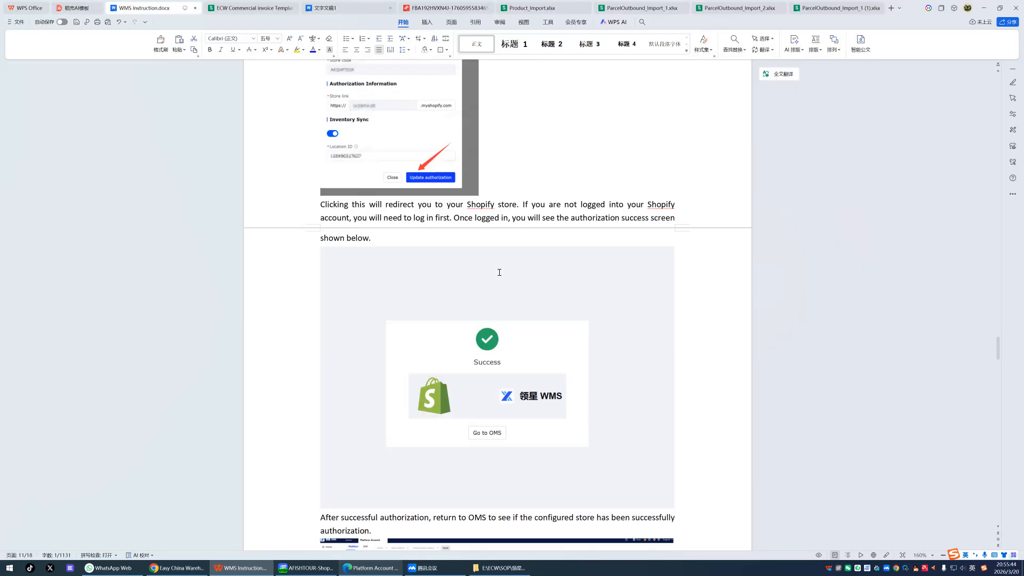
key("alt+Tab")
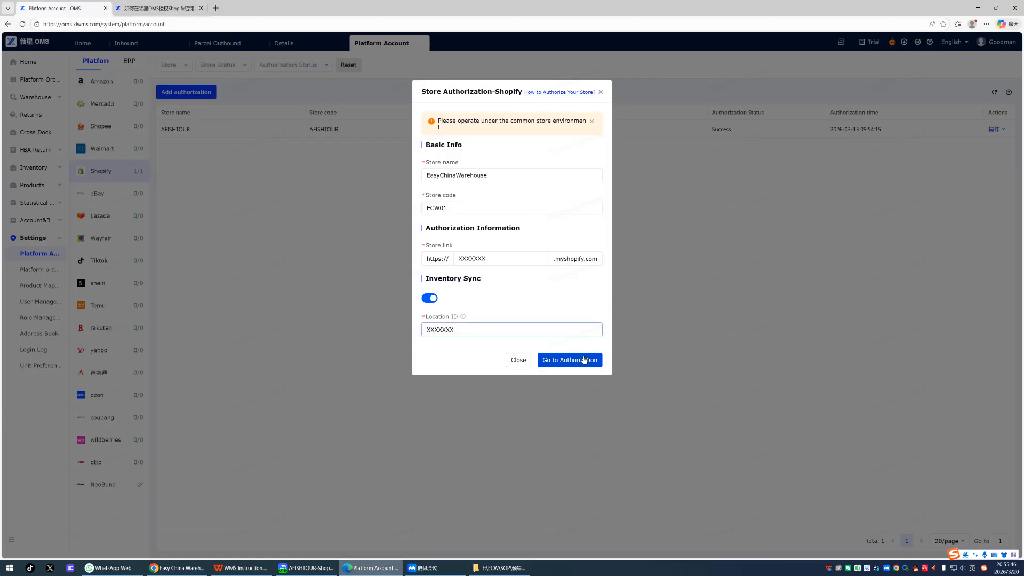
key("alt+Tab")
scroll(501, 293, "down", 4)
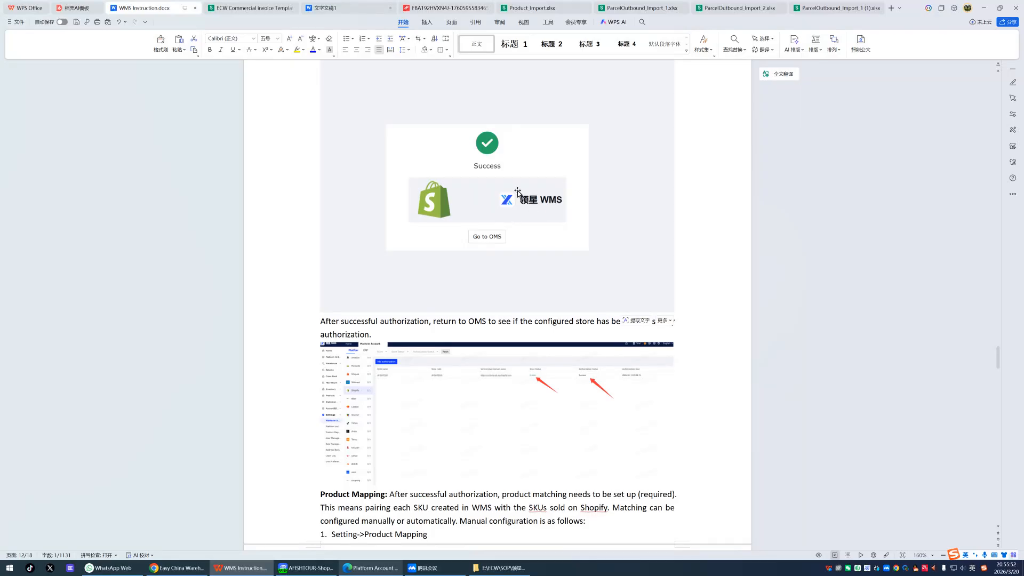
scroll(520, 195, "up", 3)
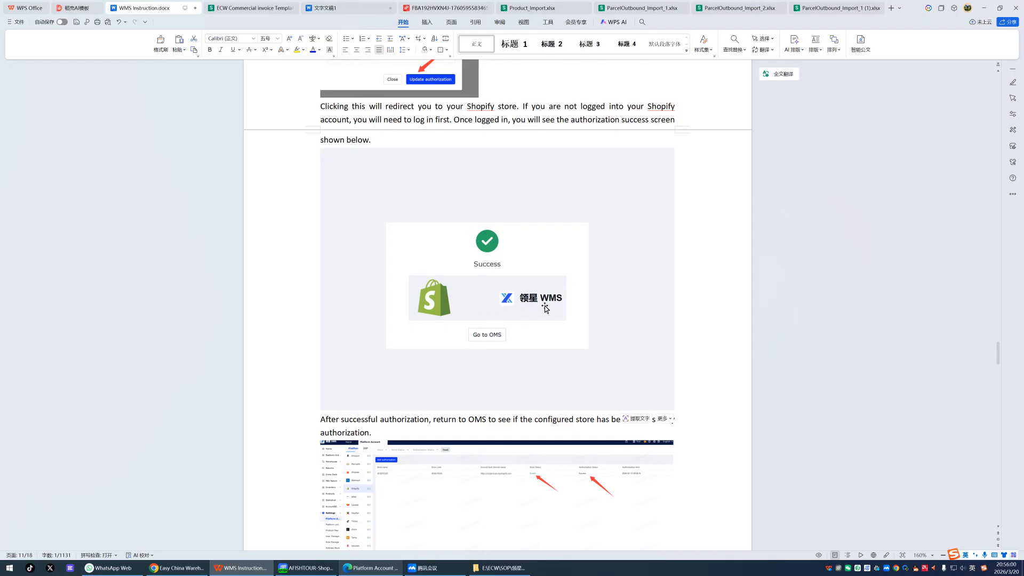
scroll(546, 309, "down", 1)
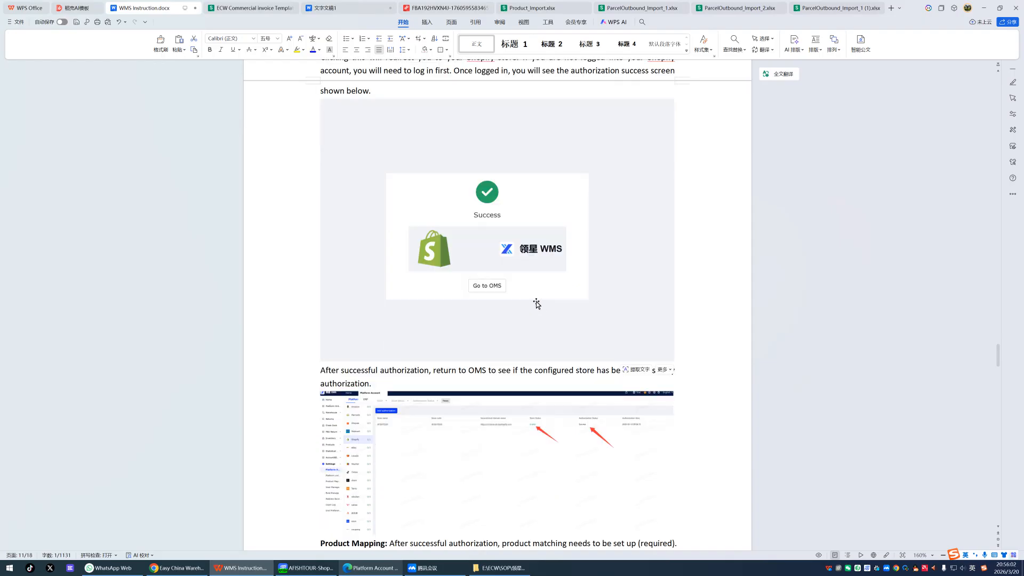
Close the Shopify authorization form in OMS without authorizing, and compare the store list with the post-authorization check in WMS Instruction.docx.
key("alt+Tab")
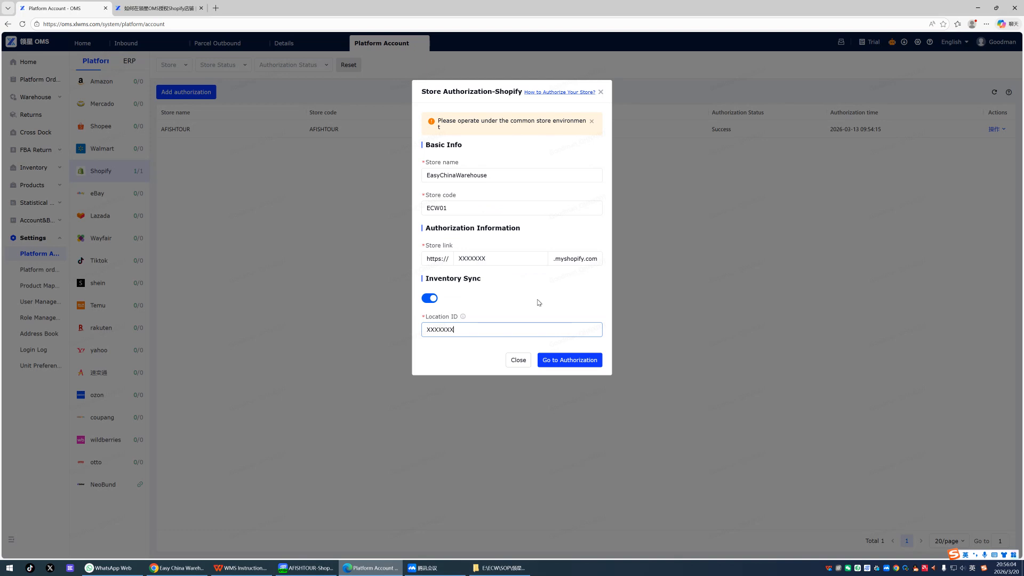
left_click(517, 361)
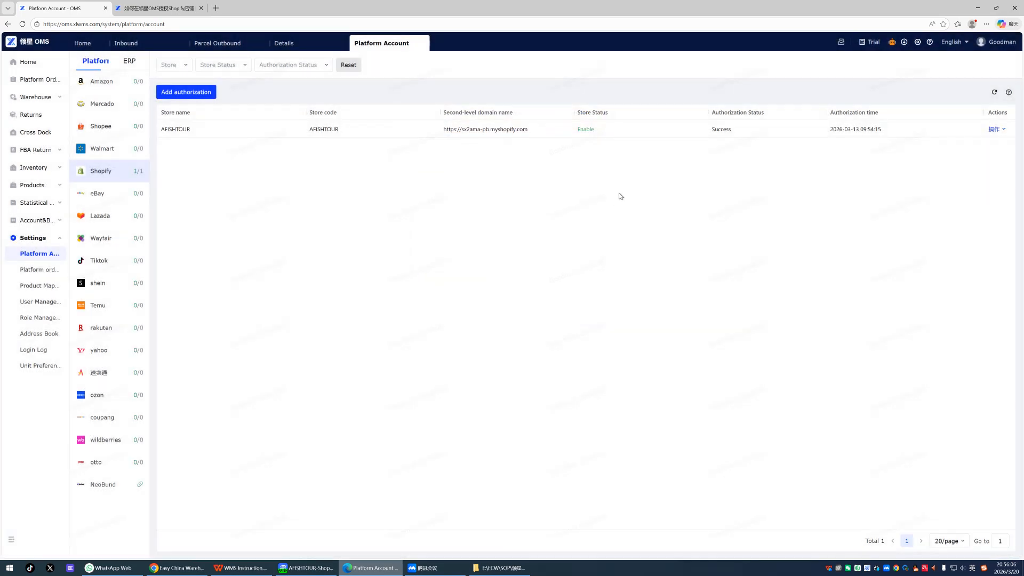
key("alt+Tab")
scroll(481, 219, "down", 2)
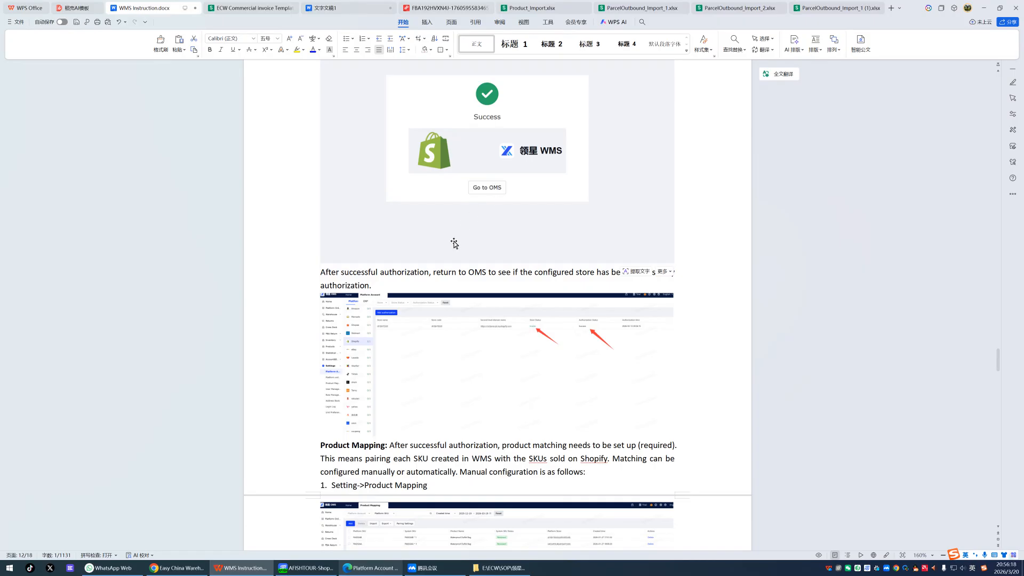
left_click(397, 285)
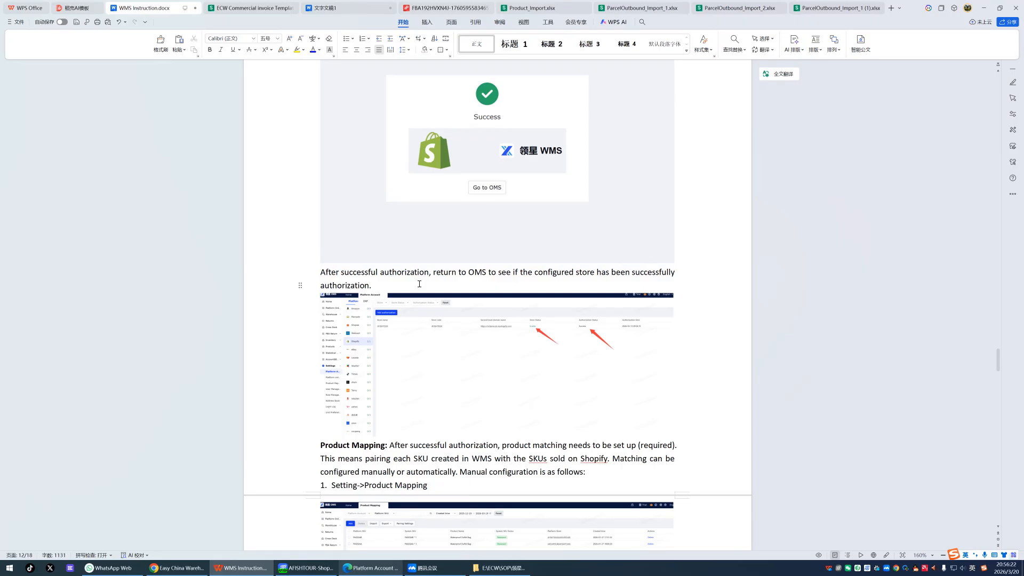
key("alt+Tab")
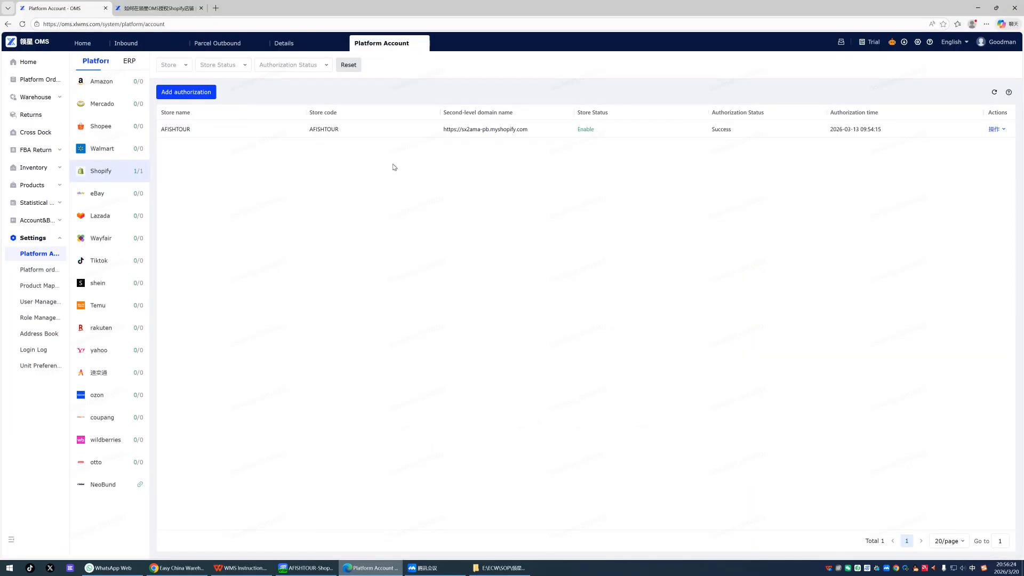
key("alt+Tab")
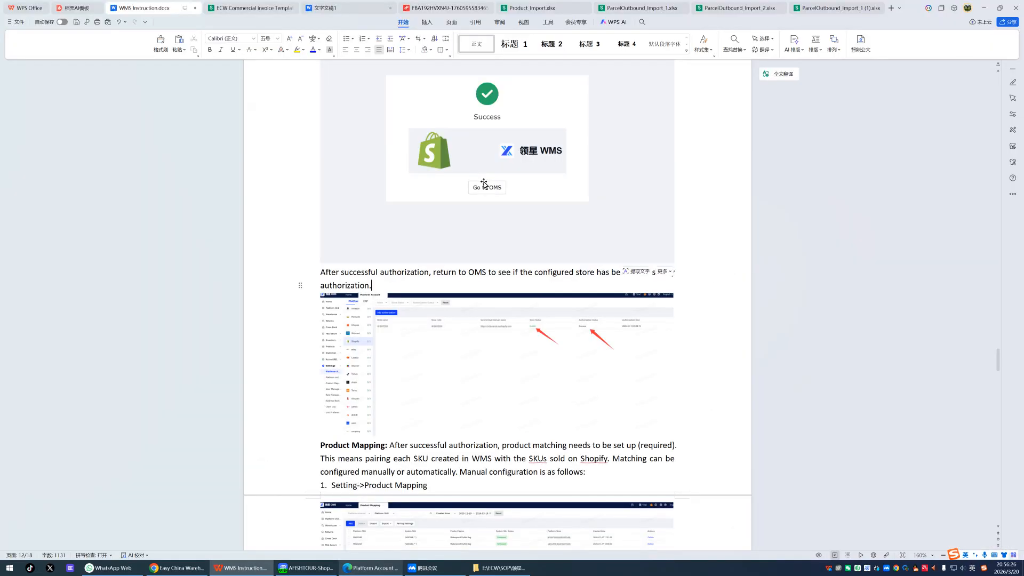
Examine the document's Platform Account screenshot enlarged for store and authorization status, and continue to the Product Mapping instructions.
scroll(507, 263, "down", 1)
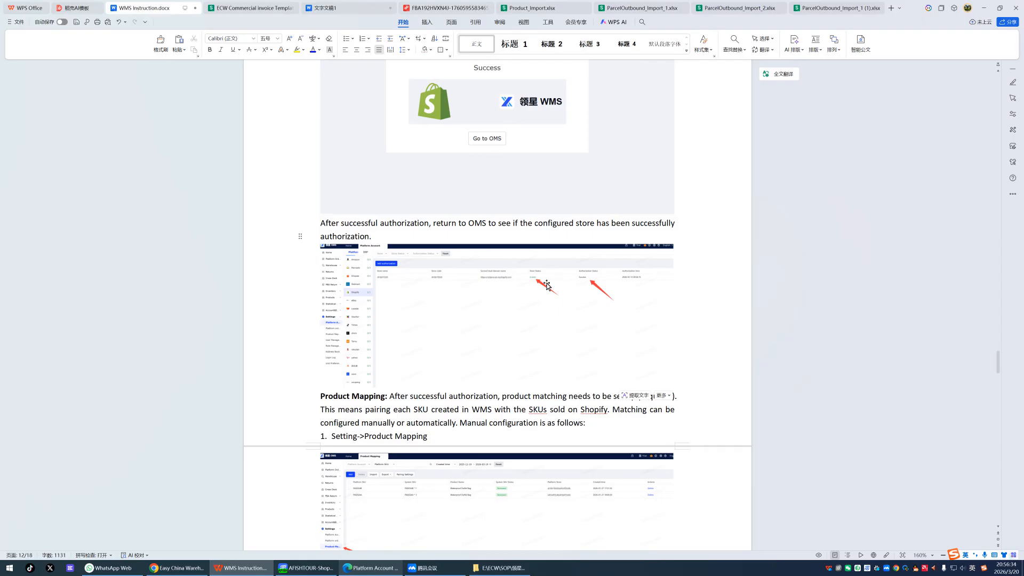
scroll(570, 282, "down", 2)
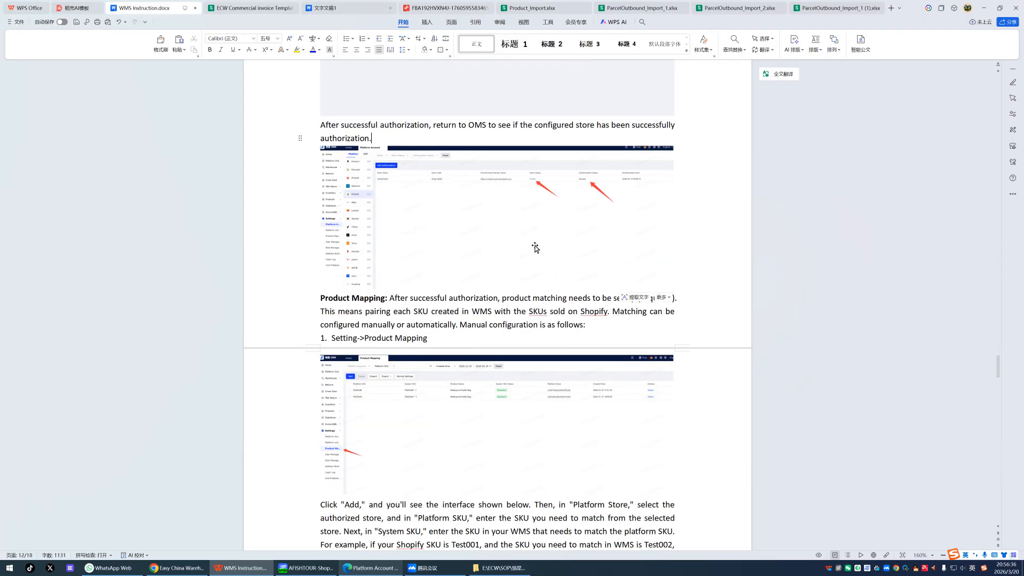
left_click(585, 204)
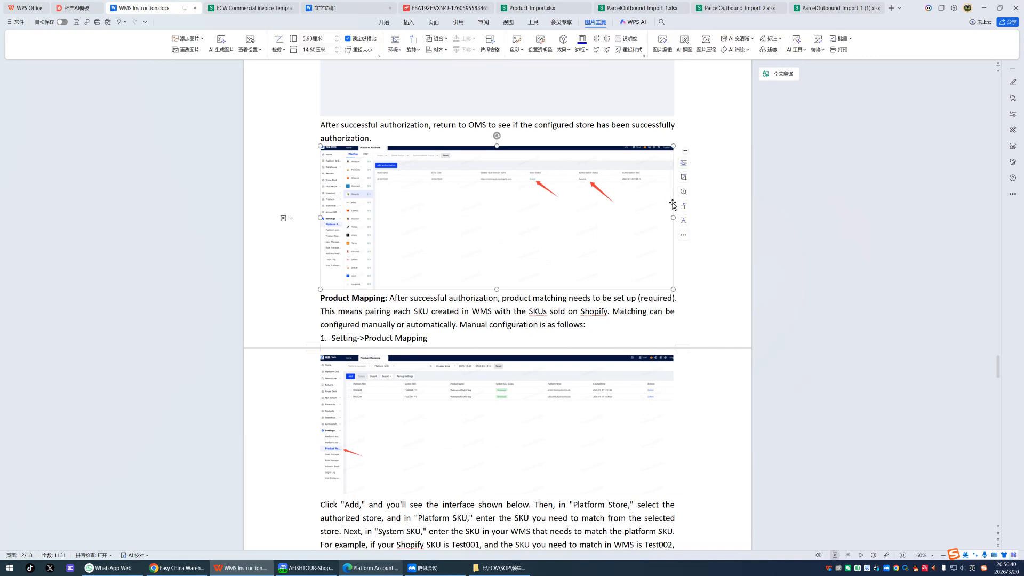
double_click(608, 203)
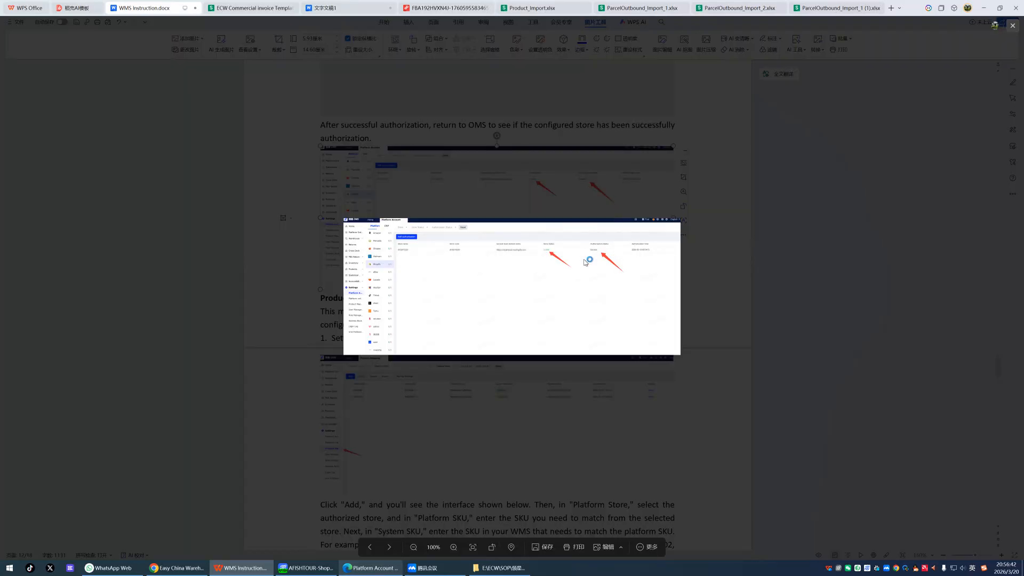
scroll(597, 256, "up", 3)
scroll(626, 244, "up", 2)
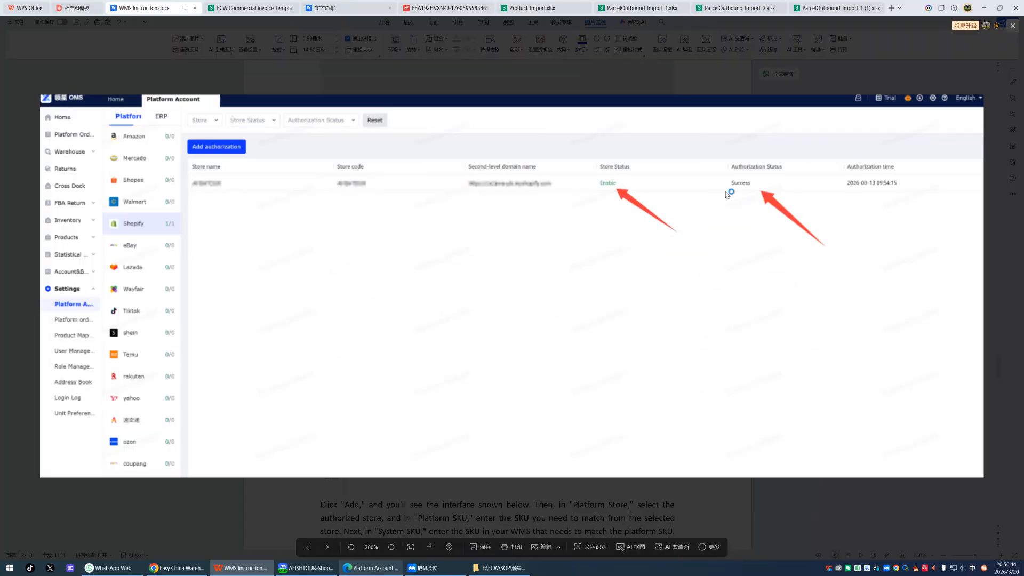
left_click(1012, 25)
scroll(437, 325, "down", 1)
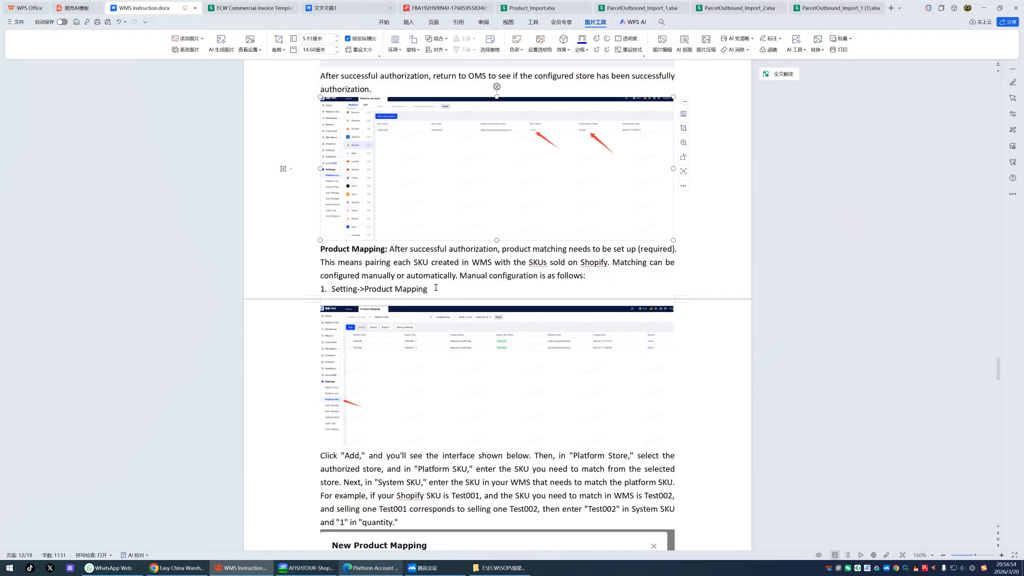
Switch to OMS, open the Product Mapping list under Settings, and look over the Warehouse and Products sections of the navigation.
key("alt+Tab")
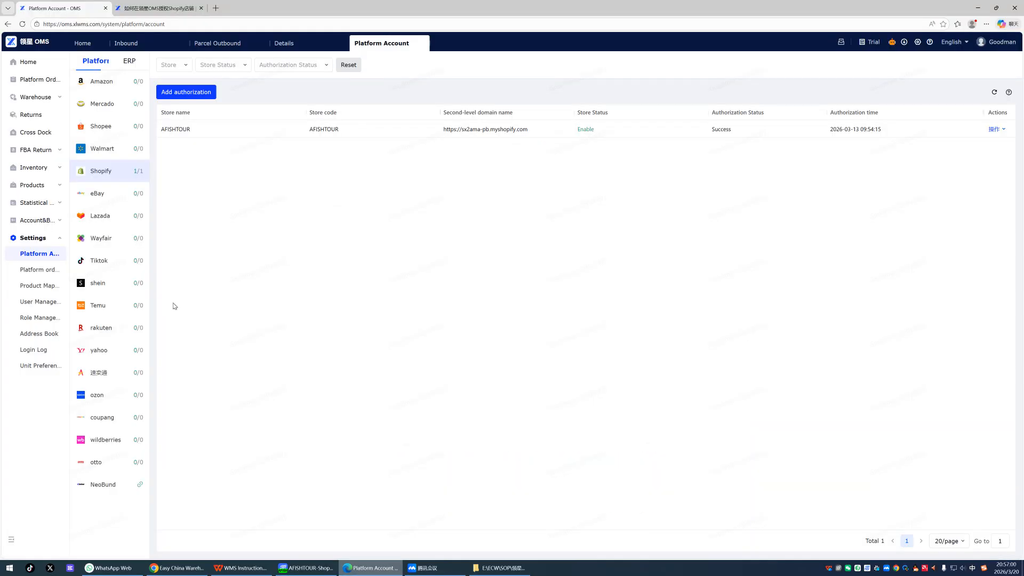
left_click(40, 285)
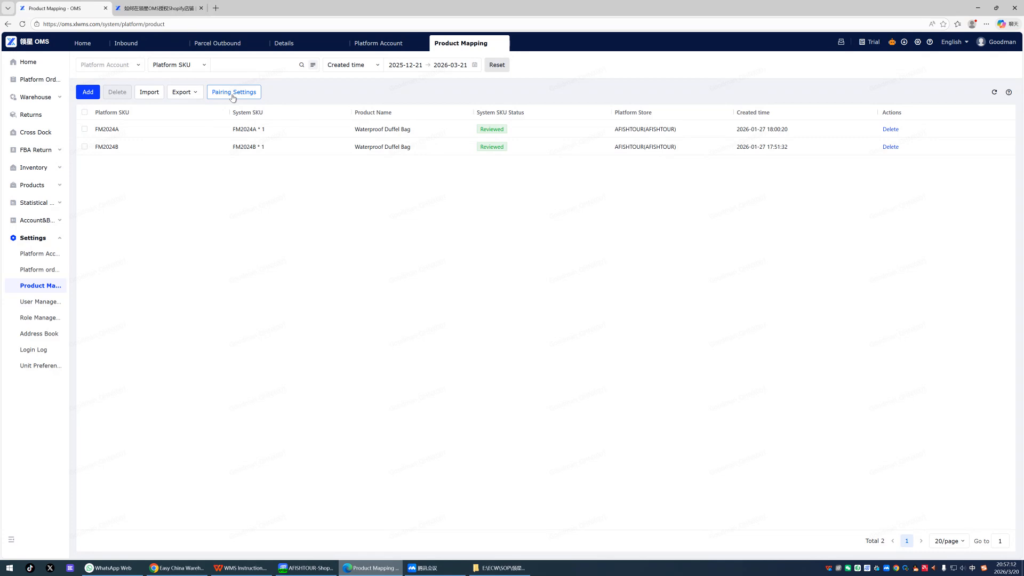
left_click(36, 98)
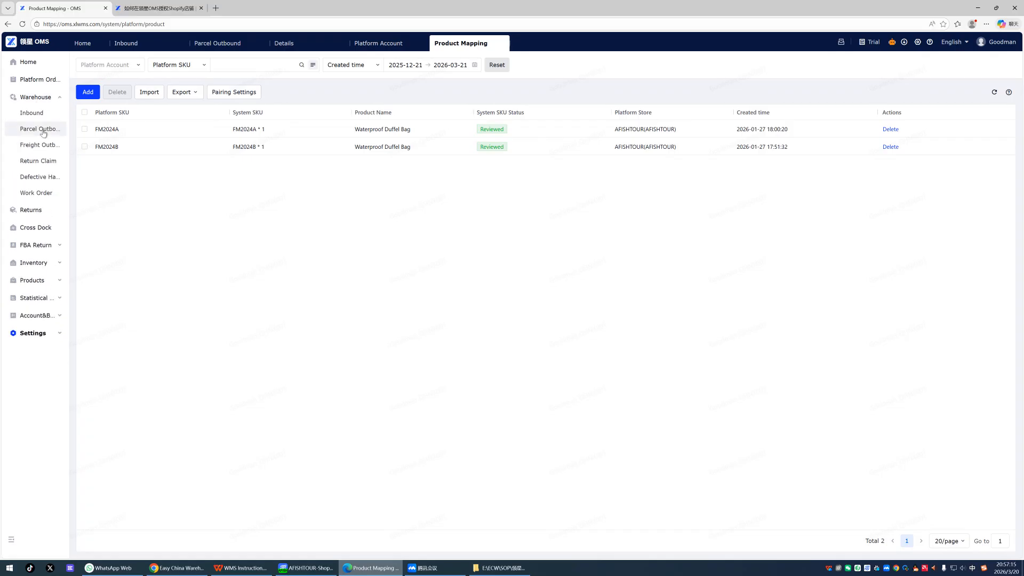
left_click(36, 97)
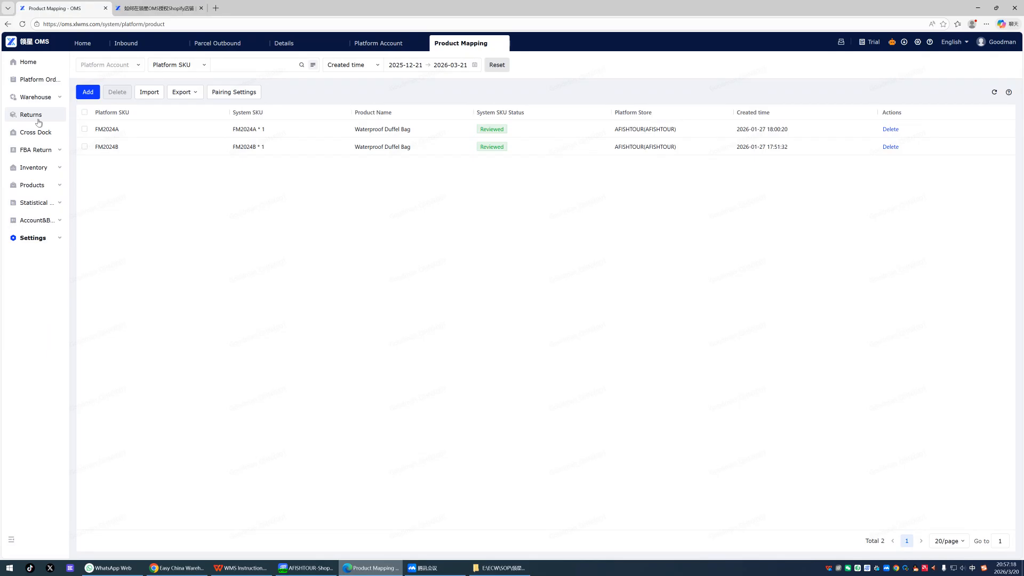
left_click(33, 186)
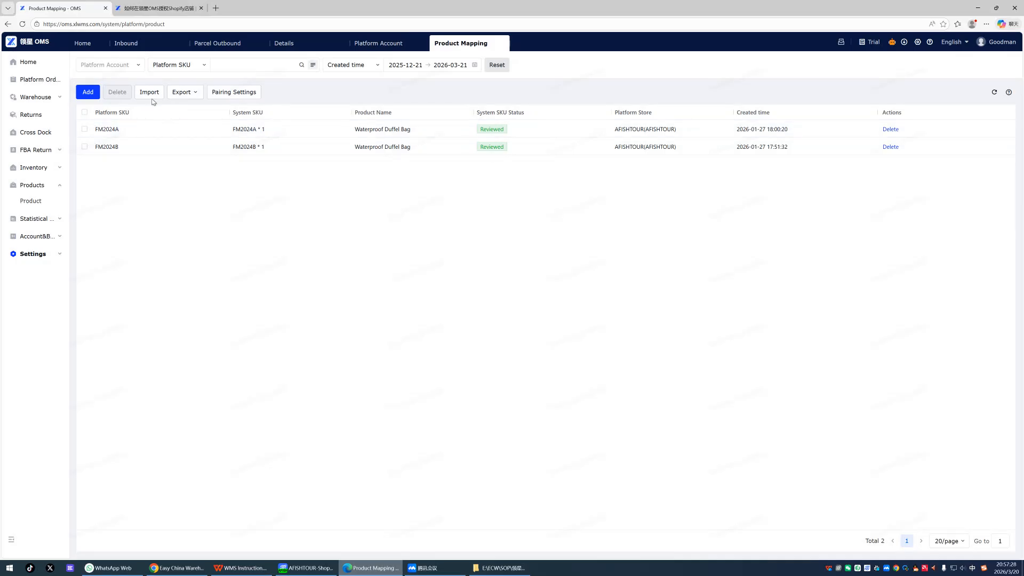
Review the explanation of automatically creating pairing relationships in the pairing settings, and save the settings with that option enabled.
left_click(233, 93)
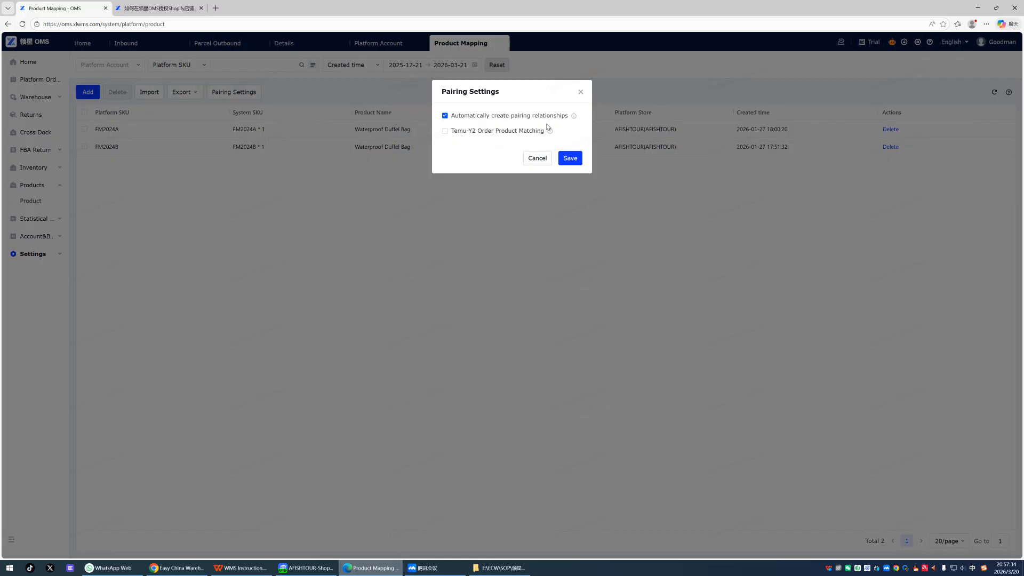
mouse_move(573, 121)
left_click(568, 161)
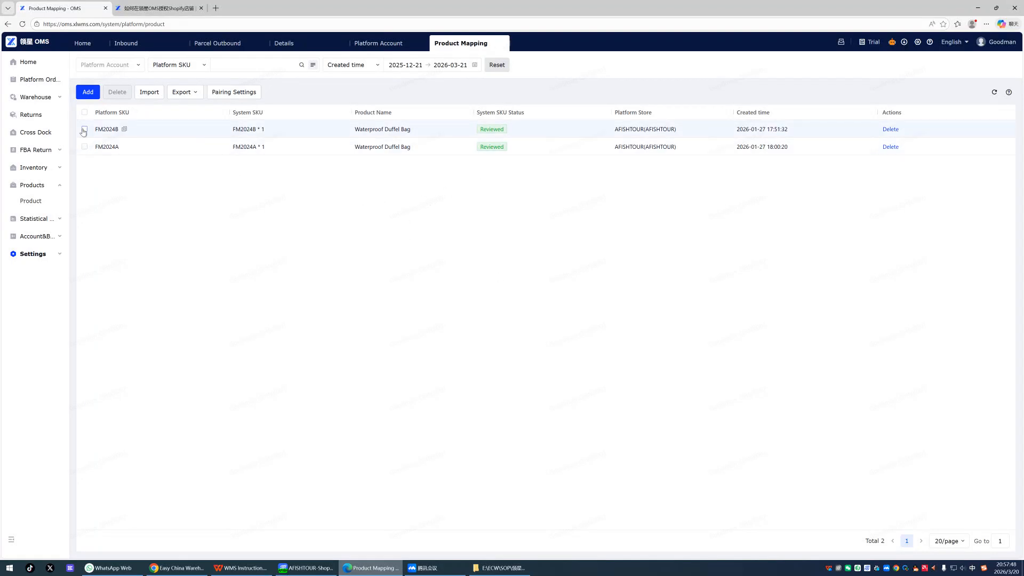
Start a new product mapping for the AFISHTOUR store with ECW01 as the platform SKU and a quantity of 1.
left_click(86, 93)
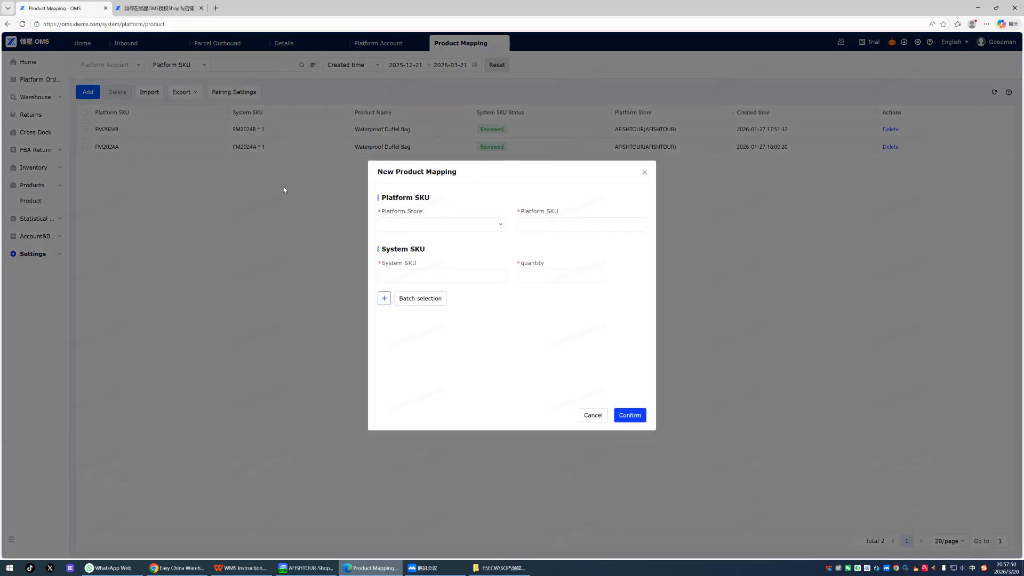
left_click(422, 228)
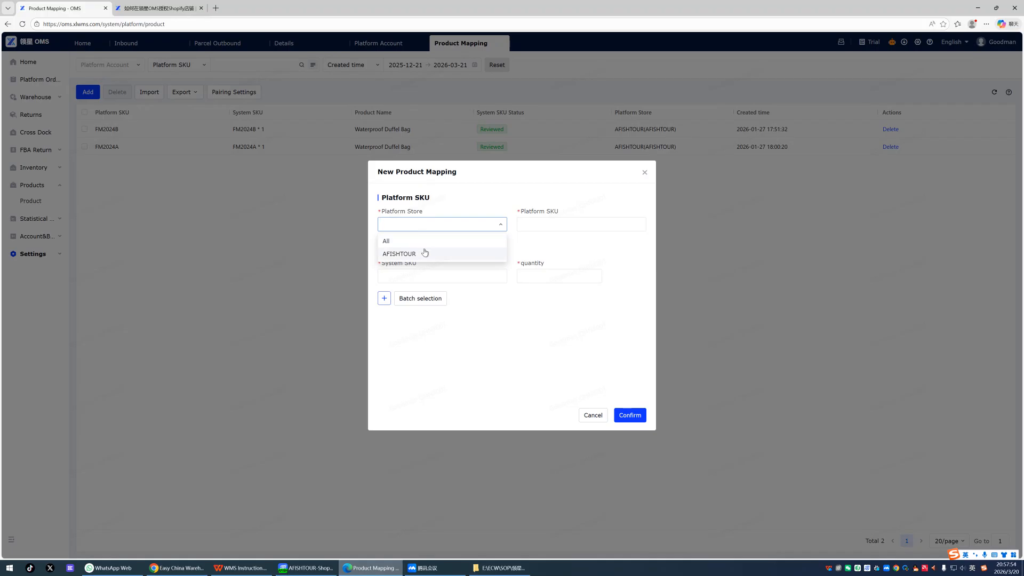
left_click(425, 253)
left_click(557, 227)
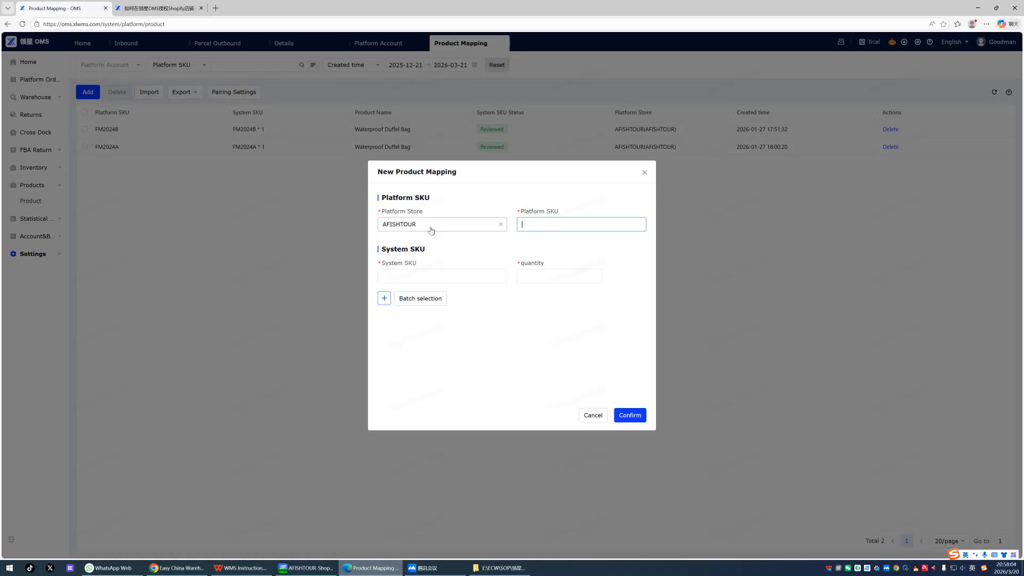
left_click(457, 277)
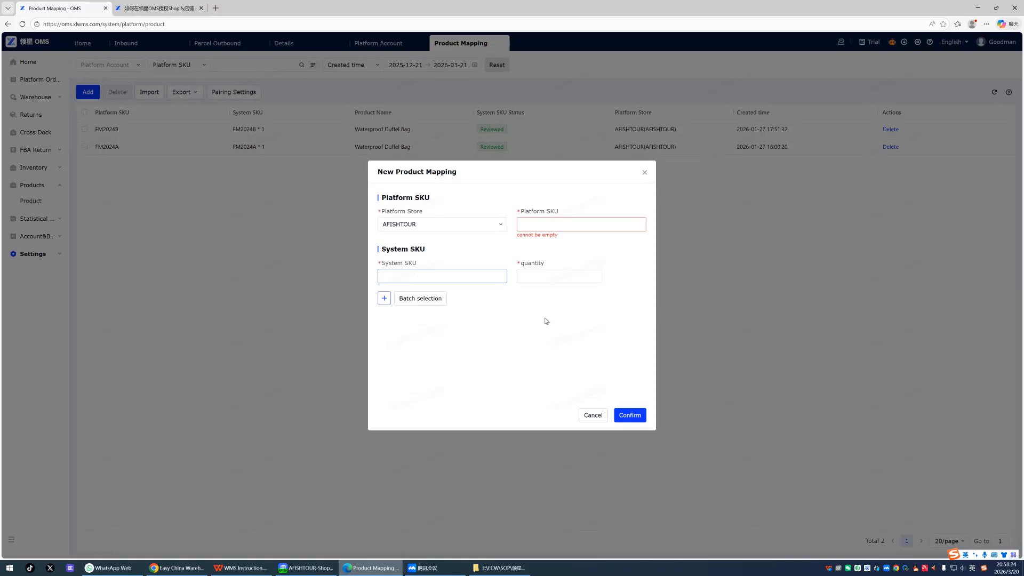
left_click(535, 280)
left_click(537, 226)
type("ECW01")
Enter ECW01 as the mapping's system SKU, try a quantity of 5, and set the quantity to 1.
left_click(467, 274)
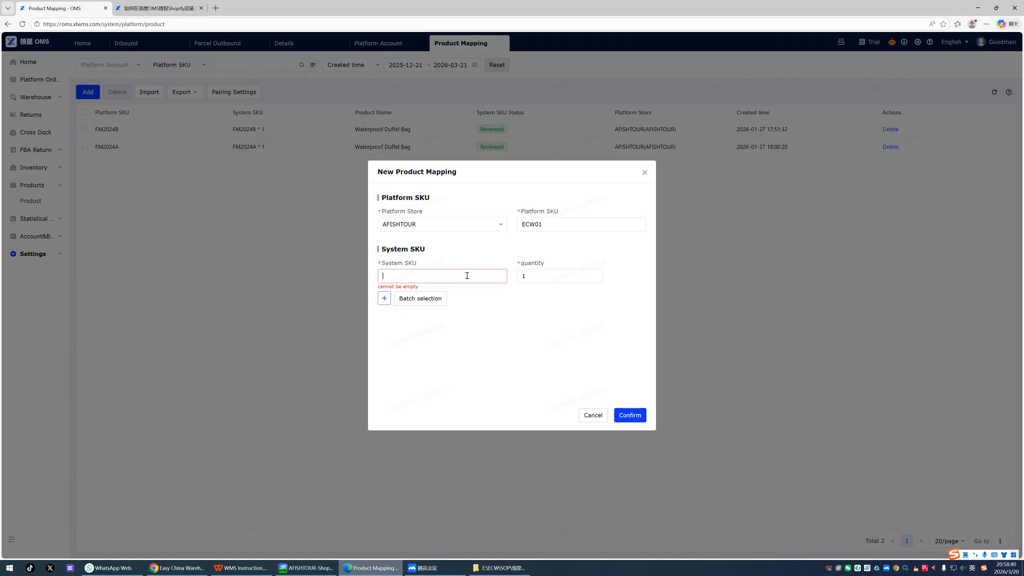
type("ECW01")
left_click_drag(542, 278, 516, 282)
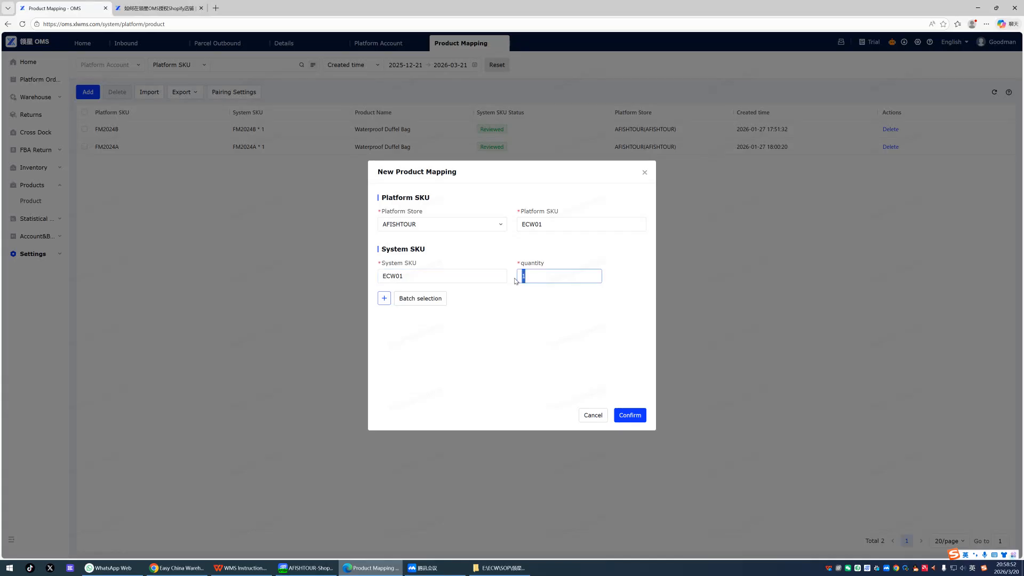
type("5")
double_click(517, 281)
type("1")
left_click(603, 347)
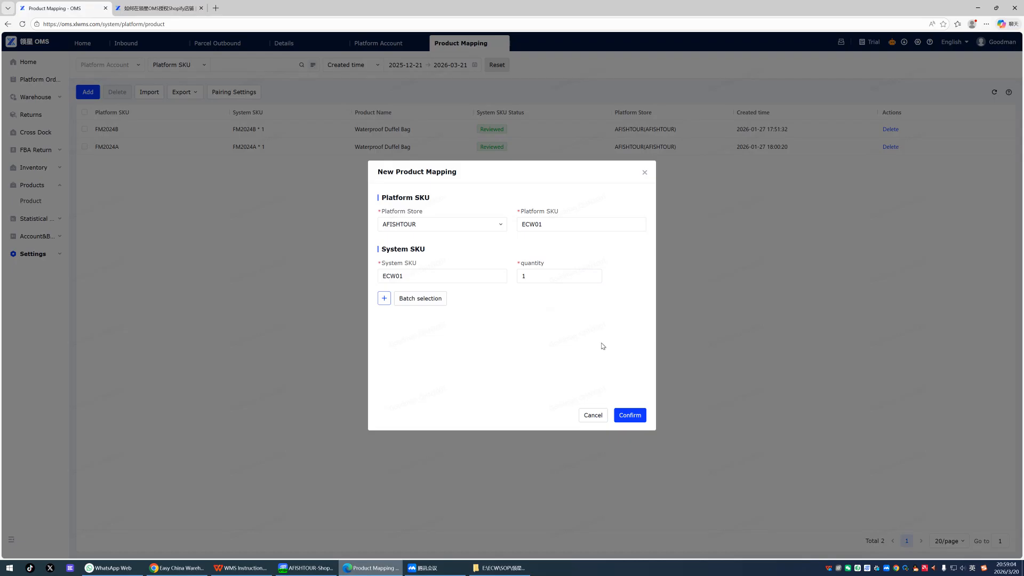
Read the WMS Instruction.docx guidance on filling in the New Product Mapping form and matching products in batches with the import template.
key("alt+Tab")
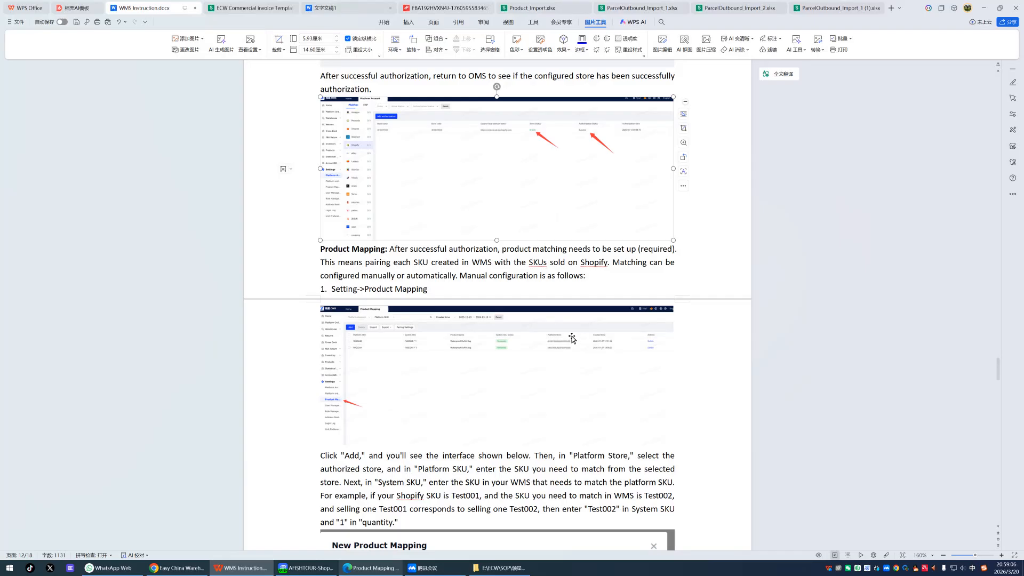
scroll(488, 279, "down", 6)
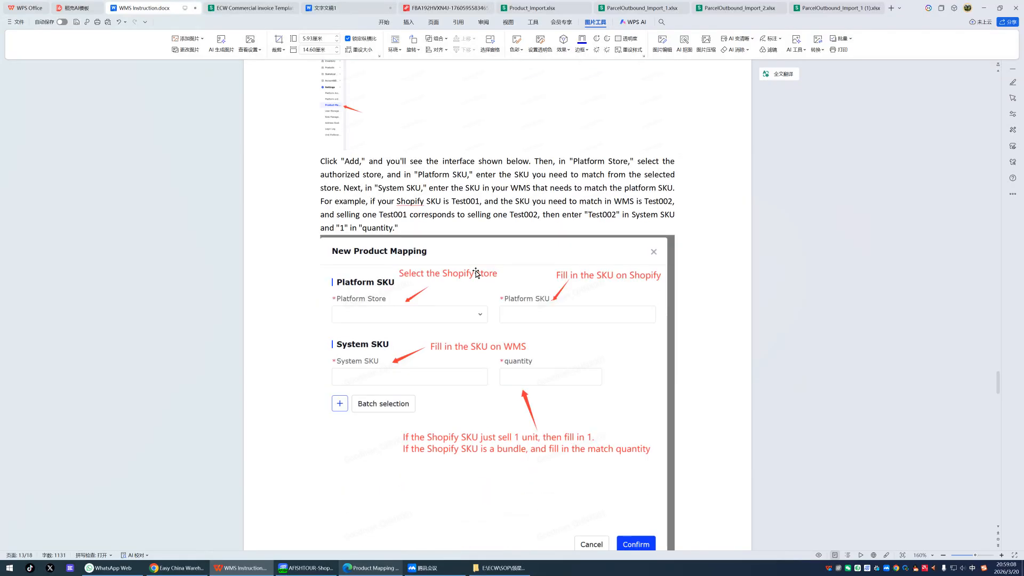
scroll(476, 273, "down", 2)
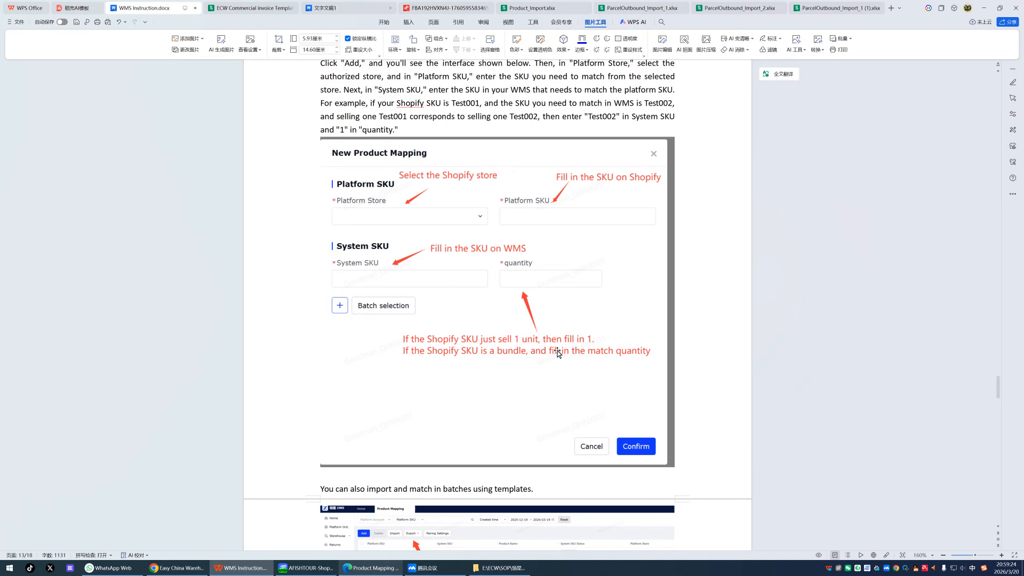
scroll(568, 358, "down", 4)
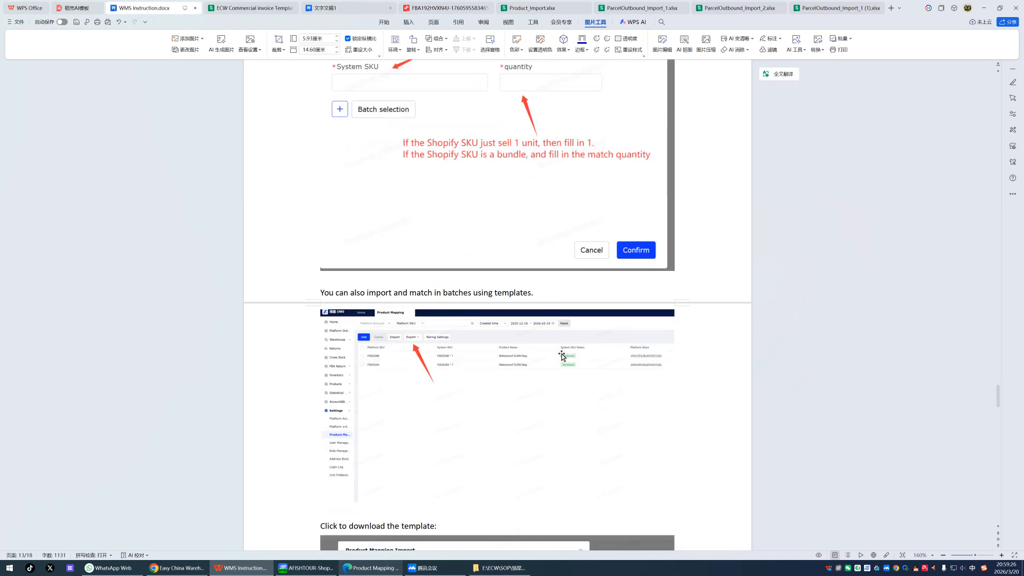
scroll(562, 356, "down", 2)
scroll(562, 356, "down", 2)
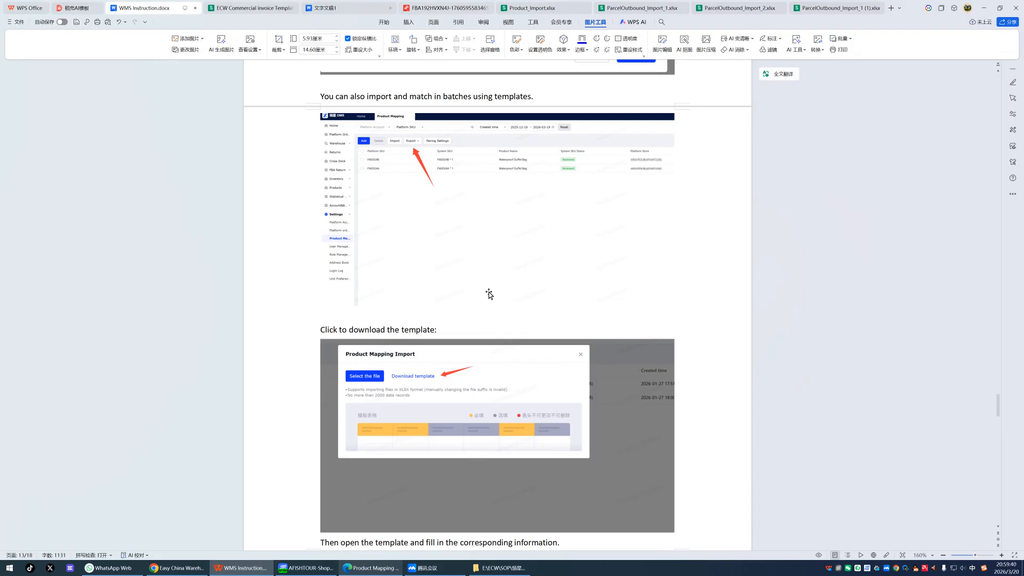
Discard the new mapping in OMS, download the product mapping import template, and open the ProductRelation_Import (2) workbook.
key("alt+Tab")
left_click(642, 172)
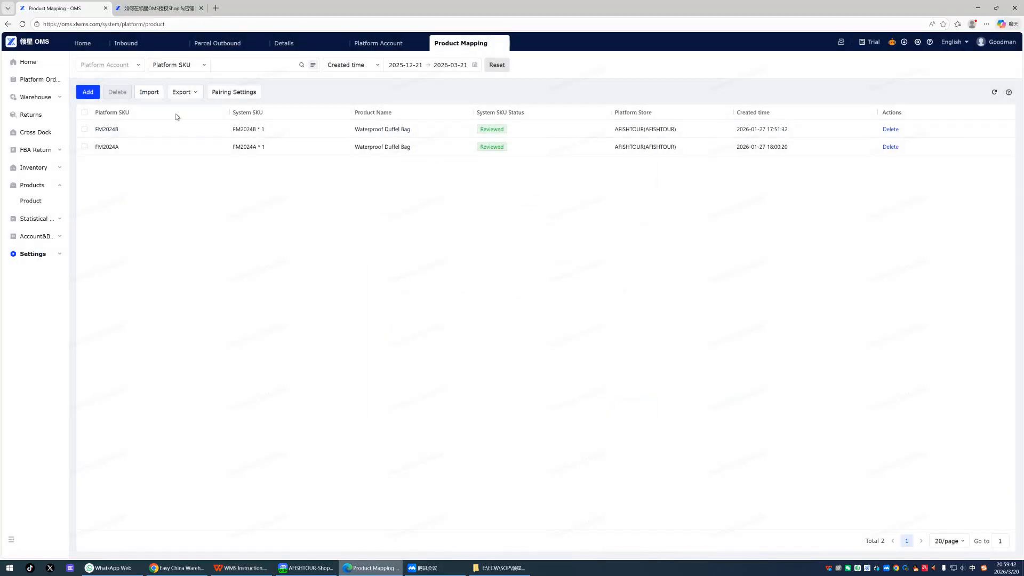
left_click(151, 92)
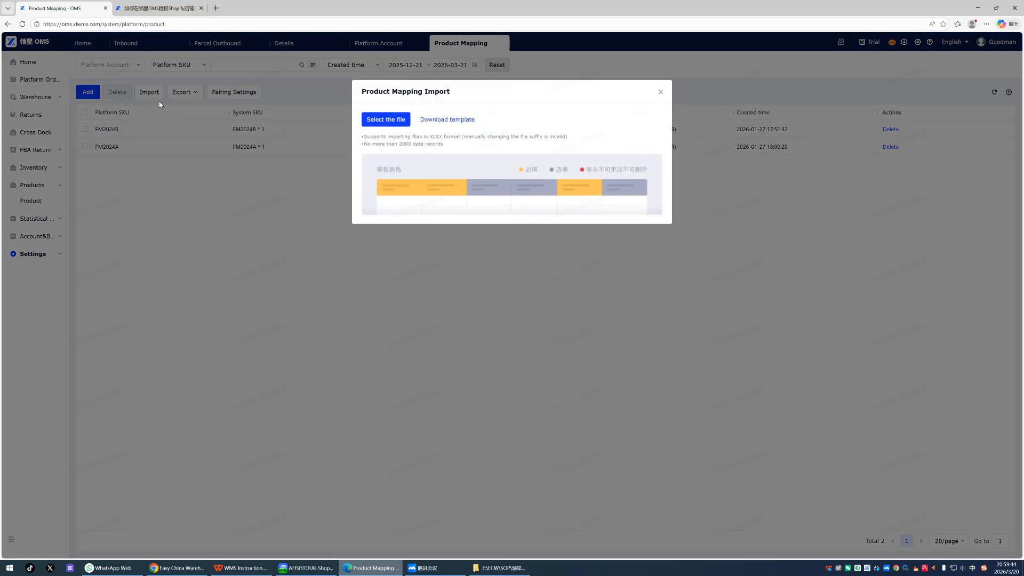
left_click(447, 120)
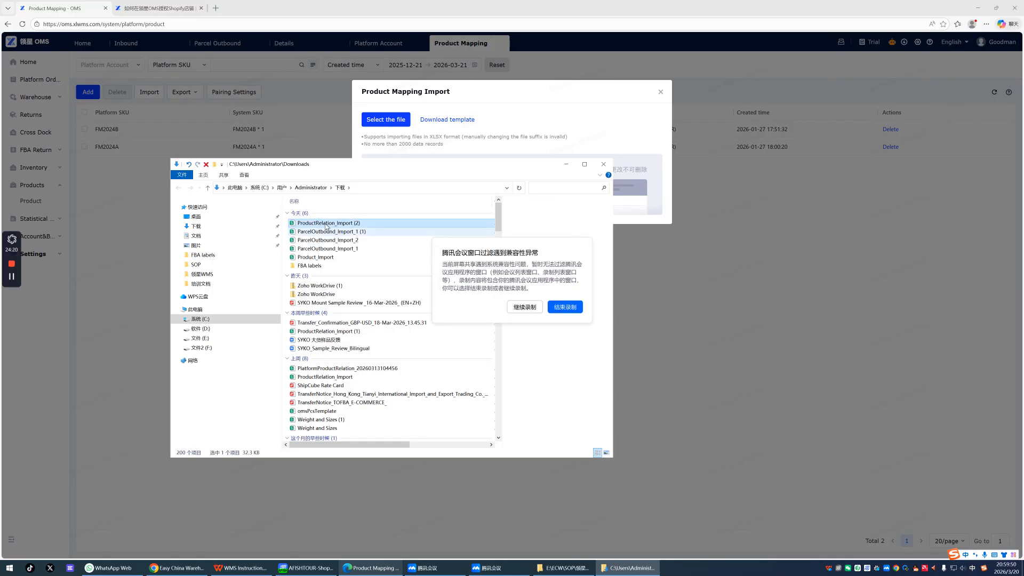
double_click(326, 224)
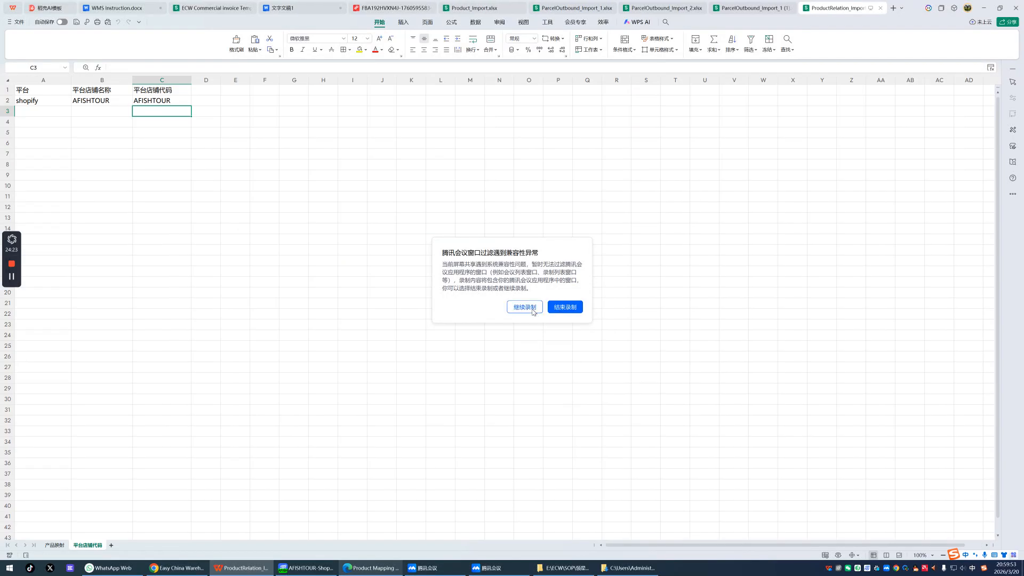
left_click(525, 307)
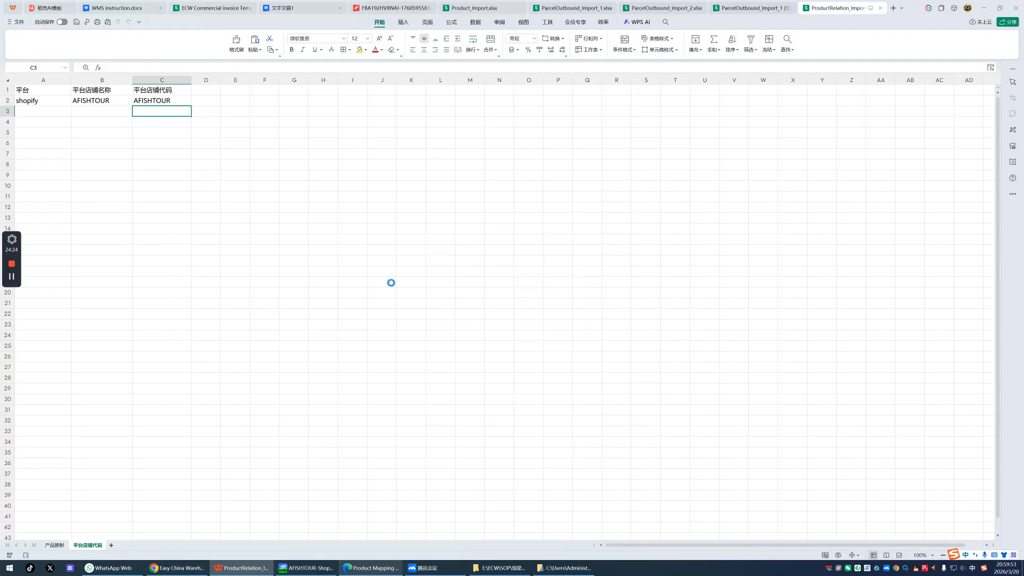
View the 产品映射 sheet of the import template, and close the Product Mapping Import dialog in OMS without selecting a file.
left_click(244, 212)
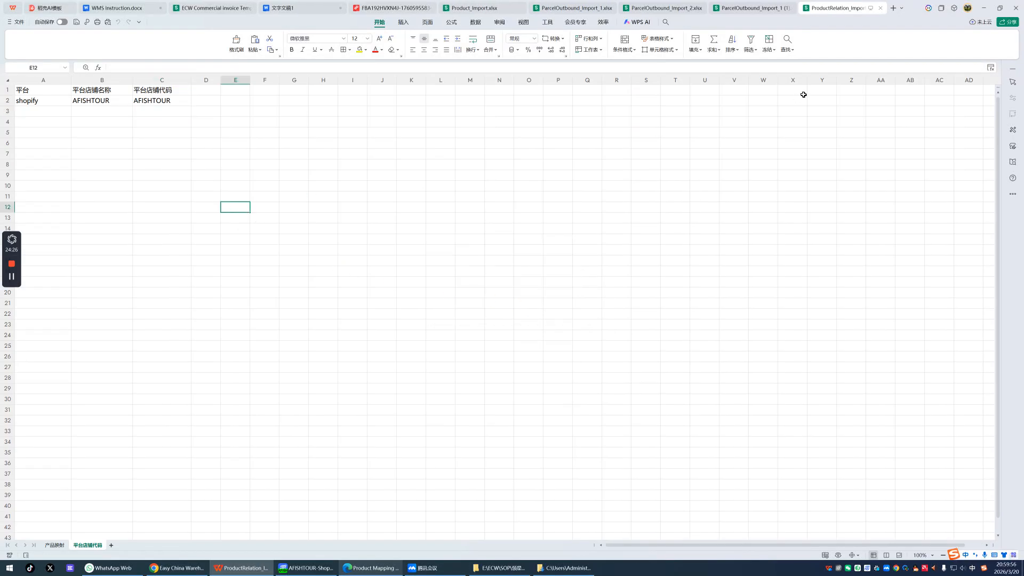
left_click(55, 546)
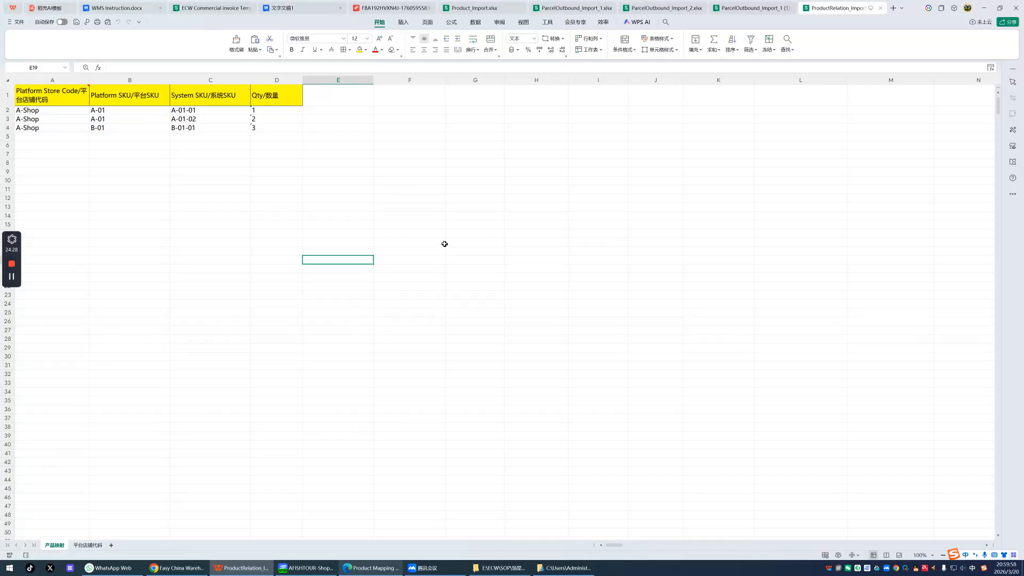
key("alt+Tab")
key("alt+Tab")
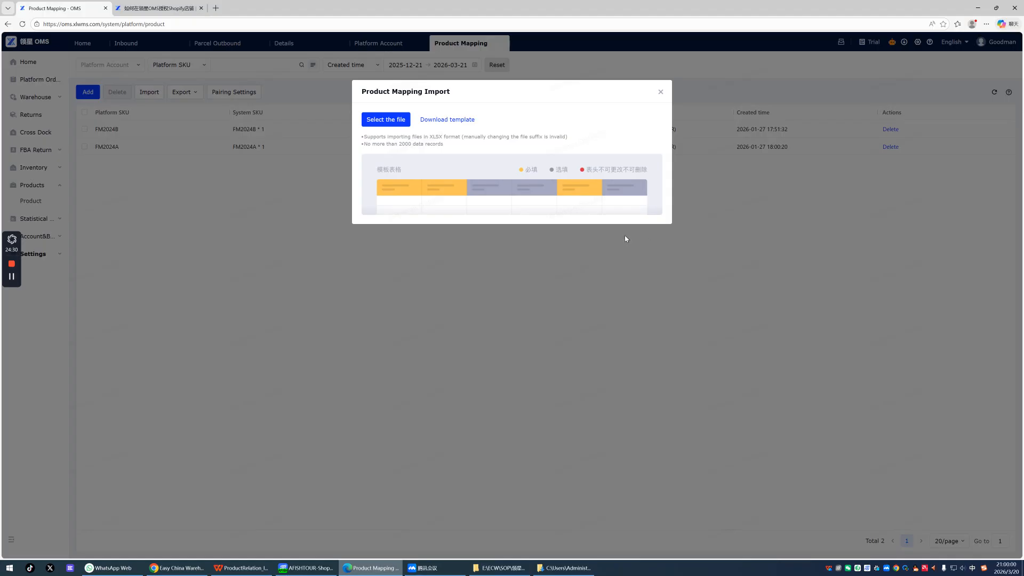
left_click(660, 92)
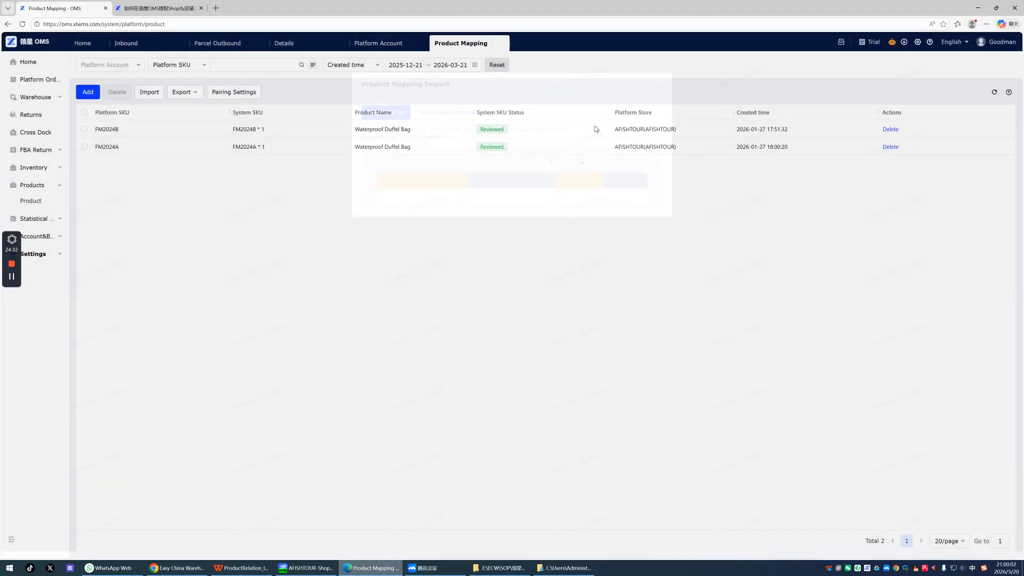
Examine the sample platform store codes in A2:A4 of the import template, and return to the Product Mapping list in OMS.
key("alt+Tab")
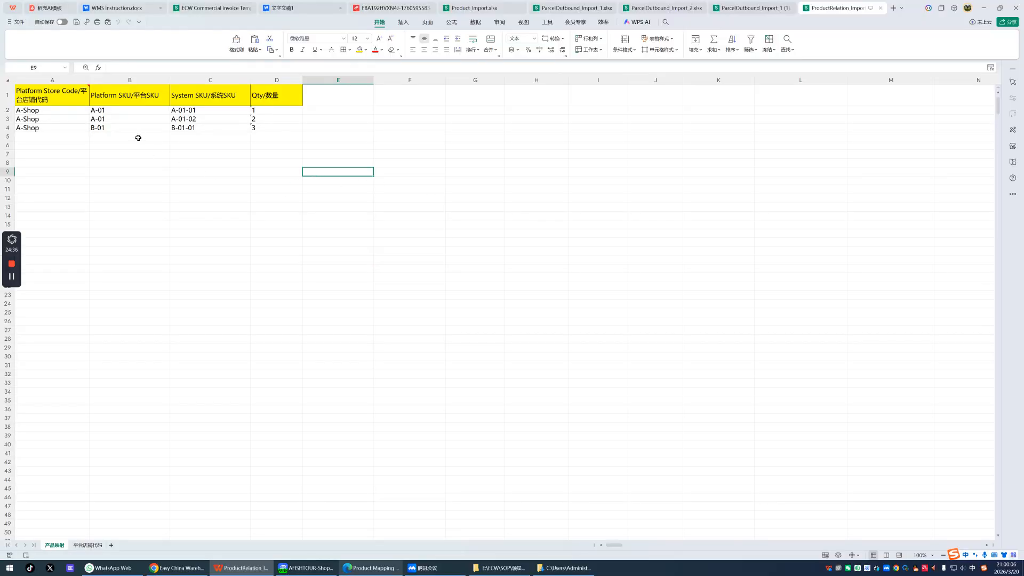
left_click(56, 113)
left_click_drag(56, 113, 55, 128)
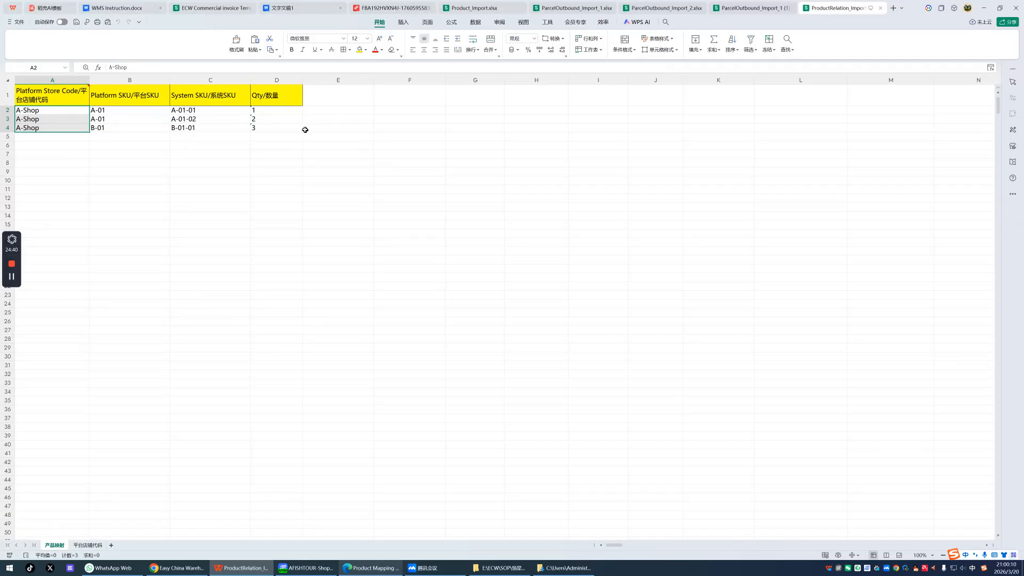
key("alt+Tab")
key("alt+Tab")
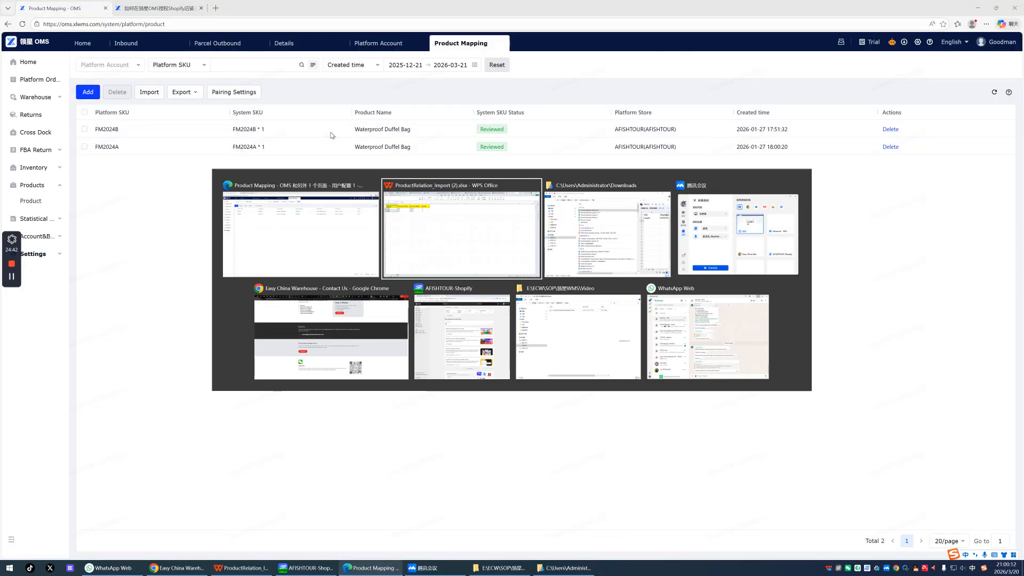
key("alt+Tab")
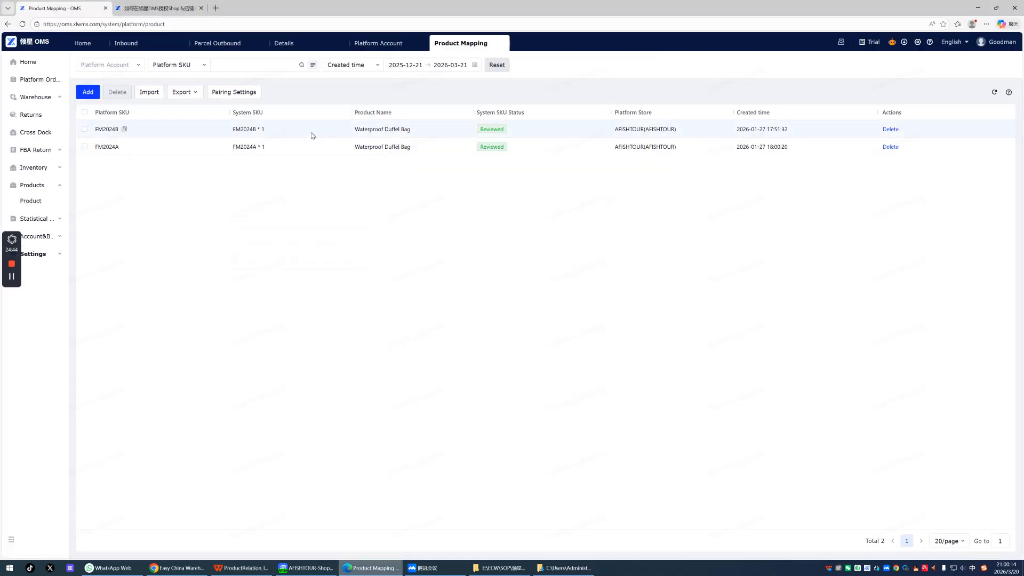
Compare the New Product Mapping form's fields with the import template's columns, and close the form without saving a mapping.
left_click(88, 93)
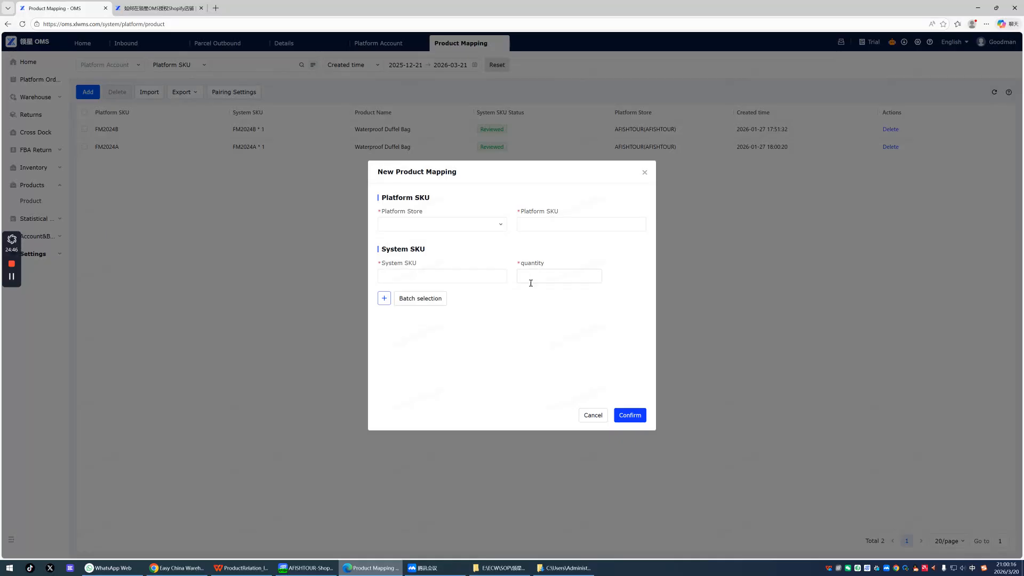
key("alt+Tab")
left_click(293, 190)
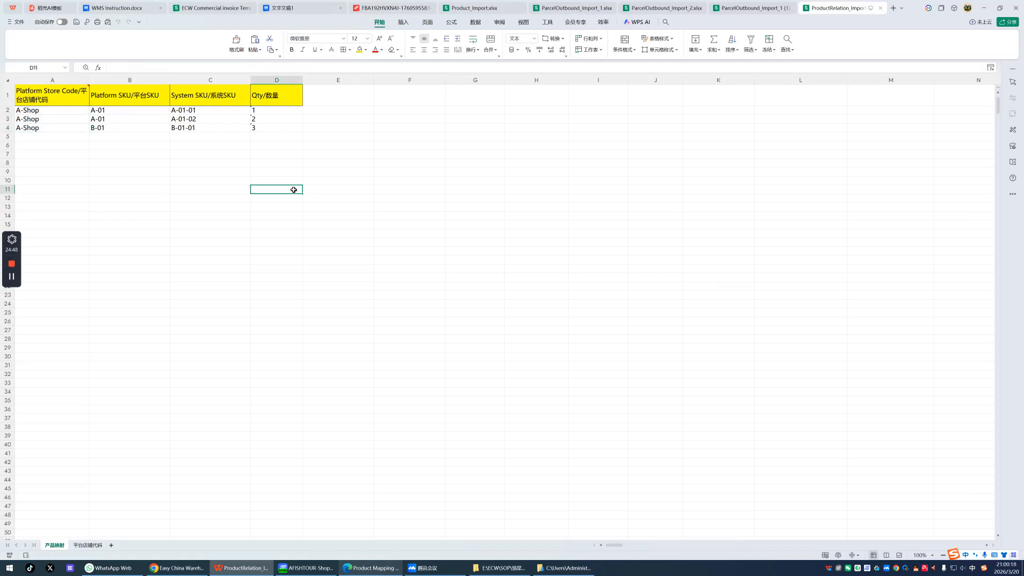
key("alt+Tab")
left_click(643, 173)
Switch to WMS Instruction.docx and review the product mapping template, automatic SKU pairing, and FBA or freight outbound instructions.
key("alt+Tab")
left_click(121, 9)
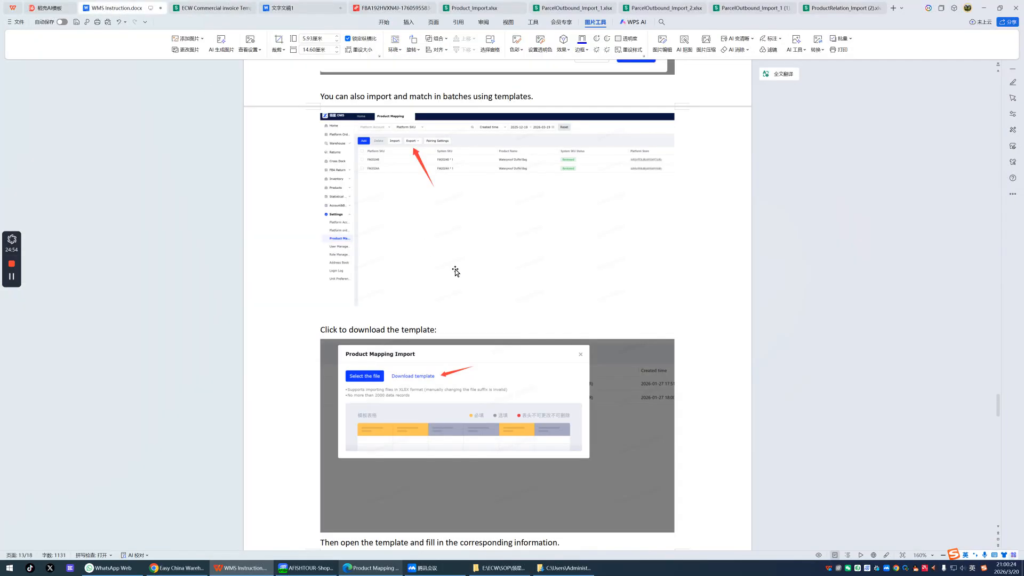
scroll(456, 272, "down", 6)
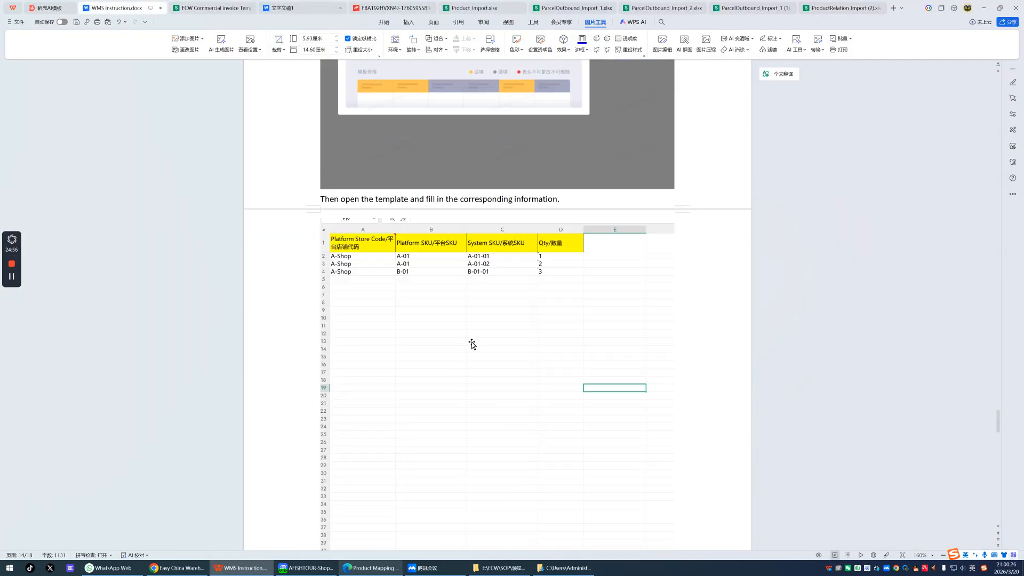
scroll(469, 318, "down", 2)
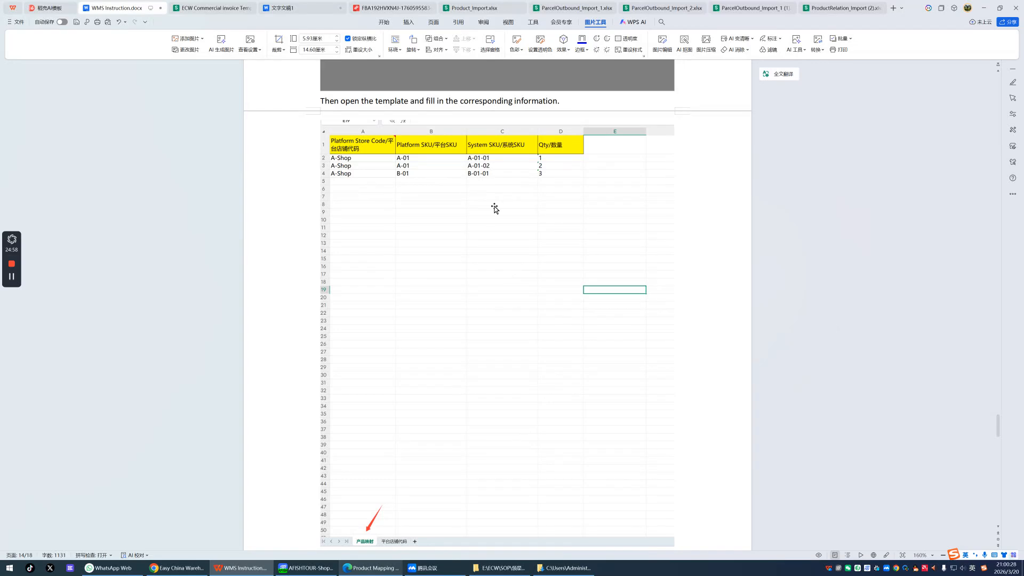
scroll(495, 208, "down", 5)
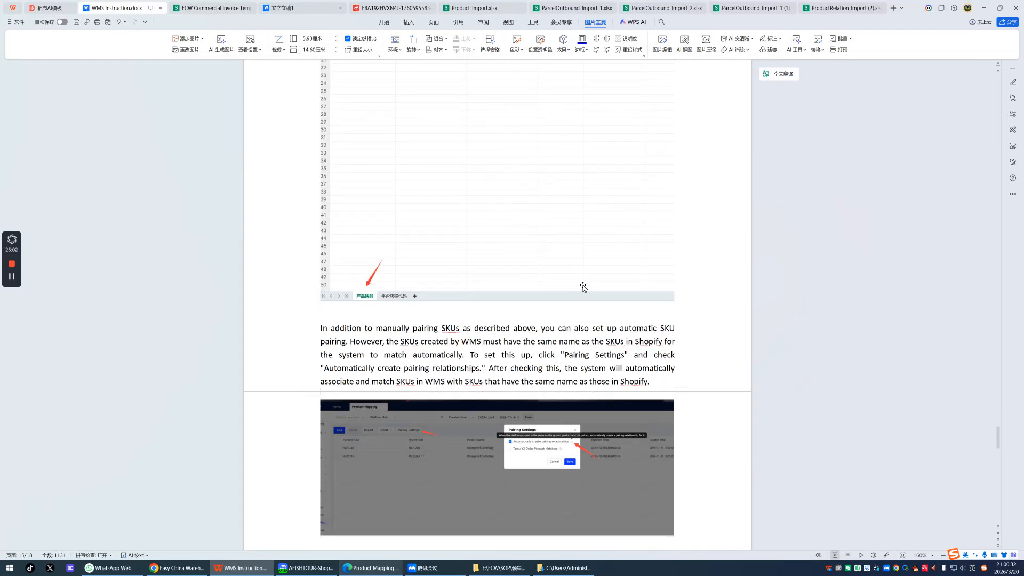
scroll(584, 287, "down", 3)
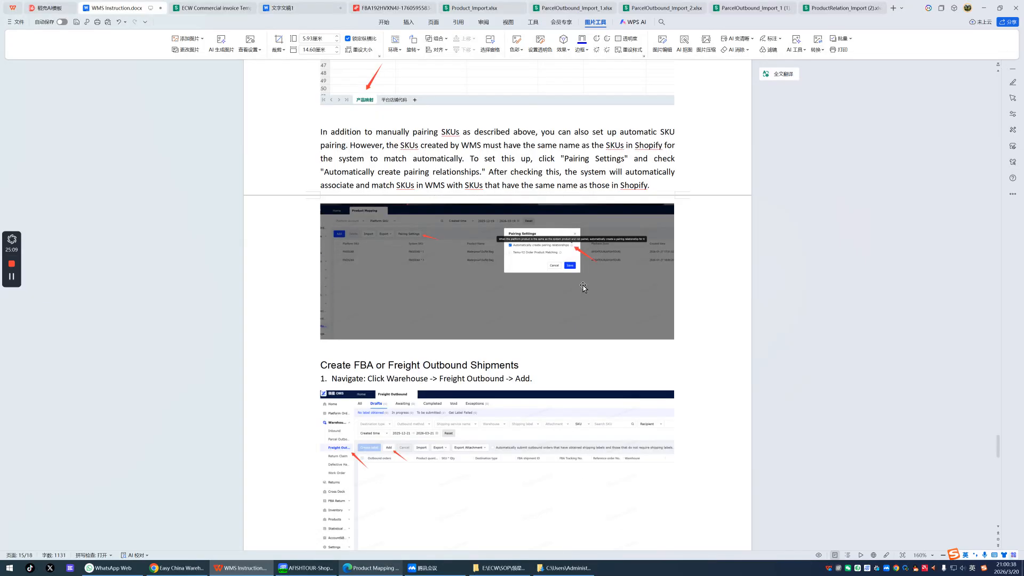
scroll(584, 286, "up", 12)
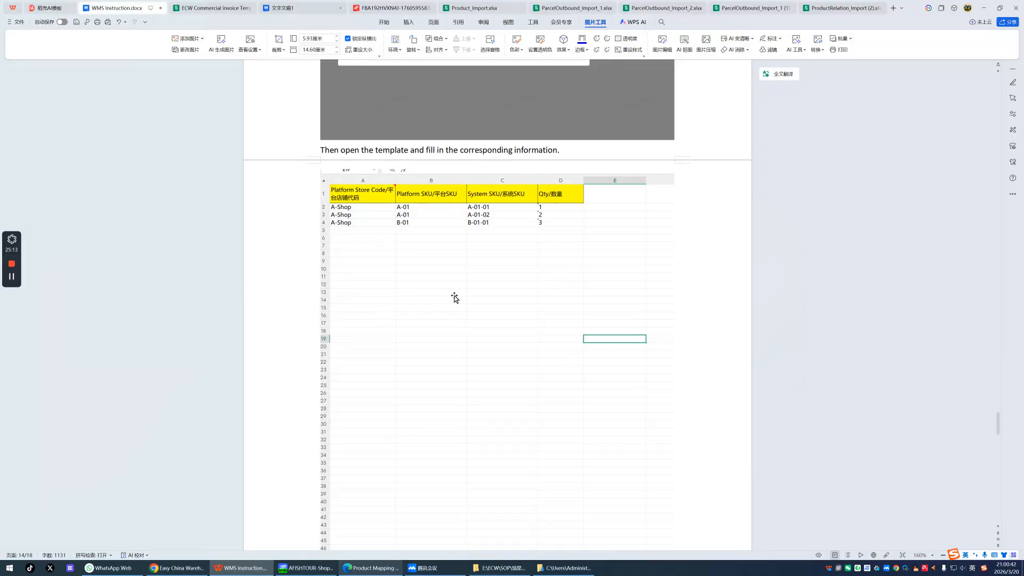
Return to OMS and open the Parcel Outbound list in the Warehouse section.
key("alt+Tab")
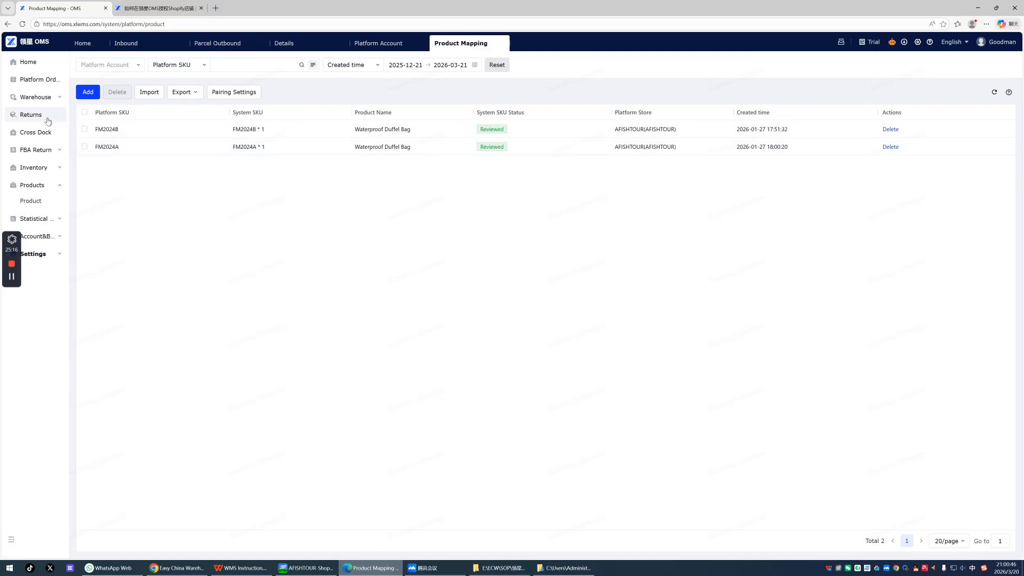
left_click(39, 101)
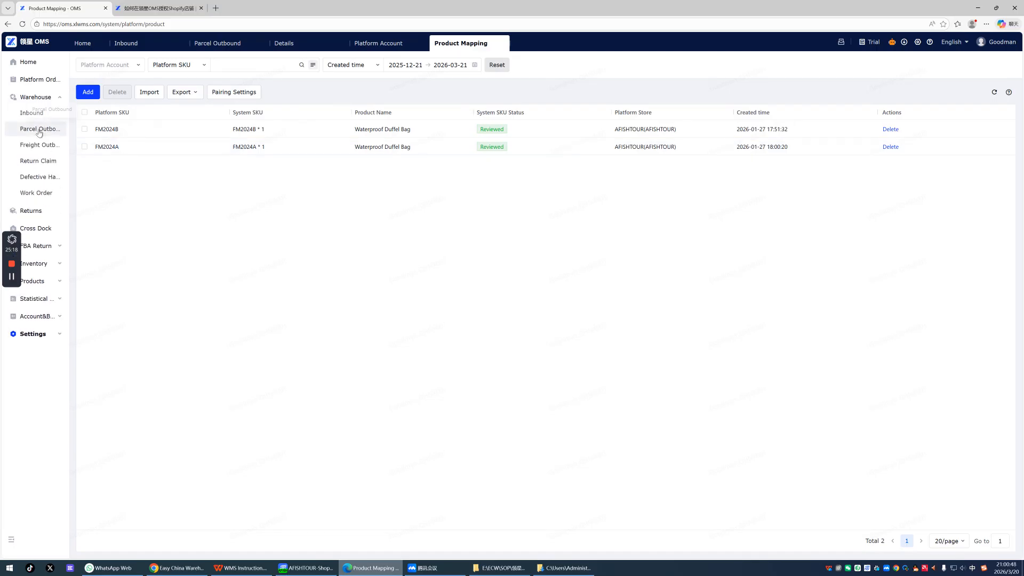
left_click(37, 129)
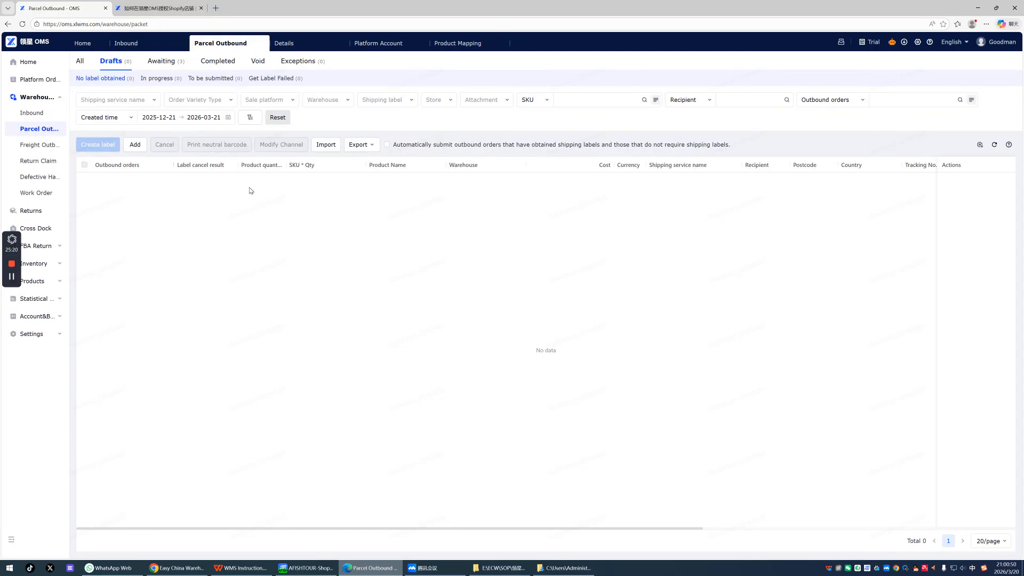